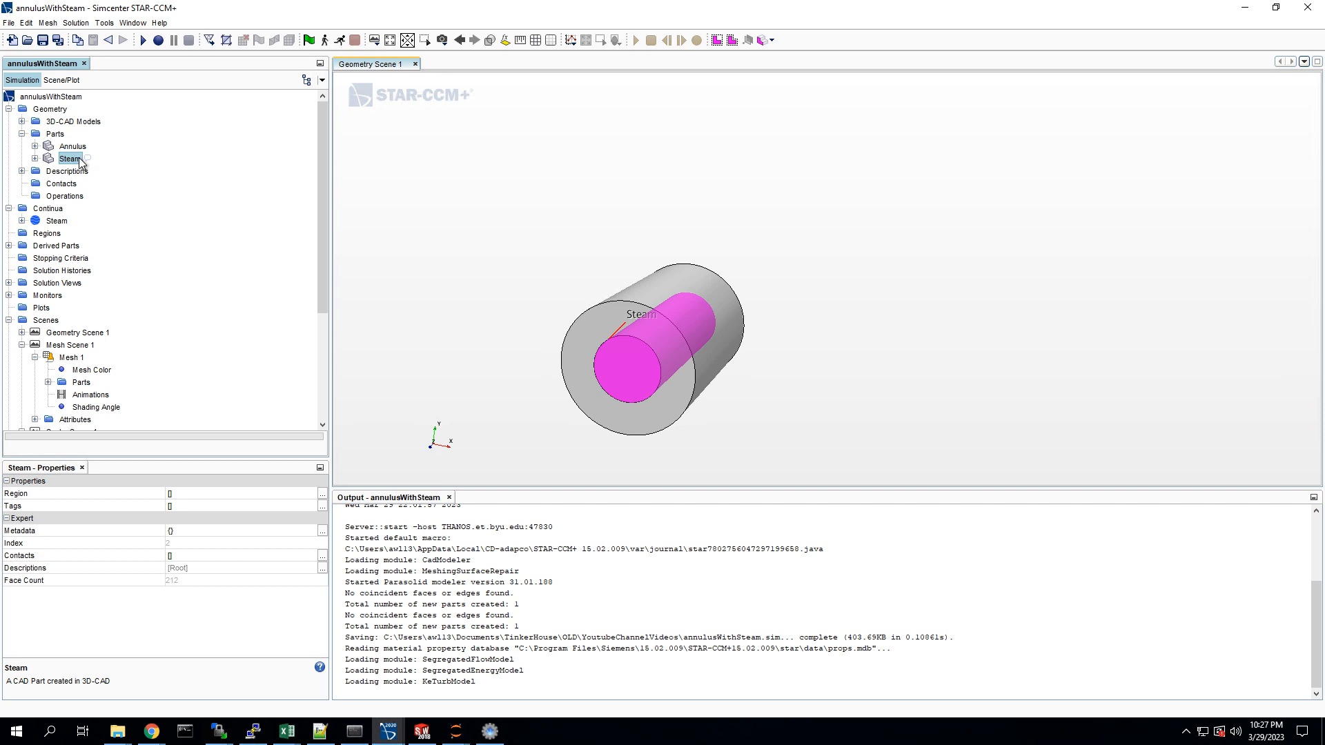
Step: Inspect the back, front and inside surfaces of the Annulus part in the geometry scene
click(35, 146)
click(48, 159)
click(95, 171)
click(95, 183)
click(96, 197)
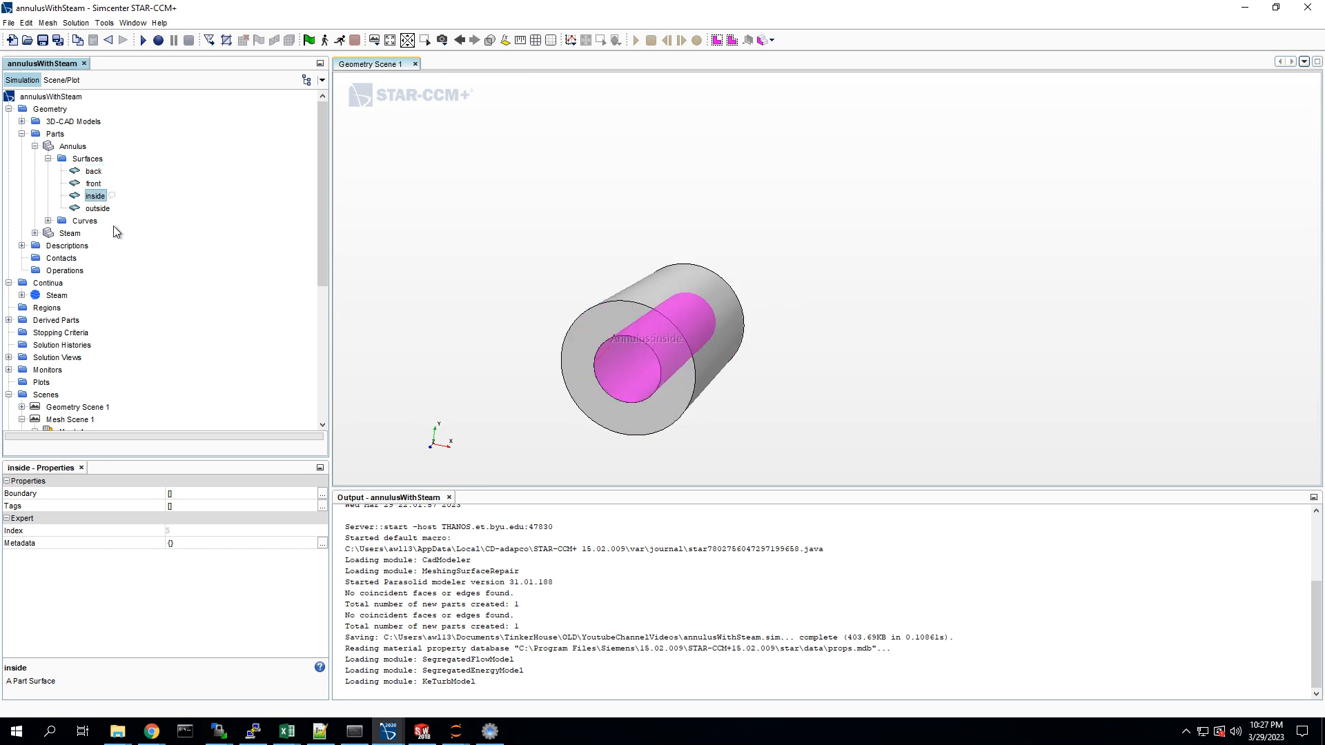
click(35, 146)
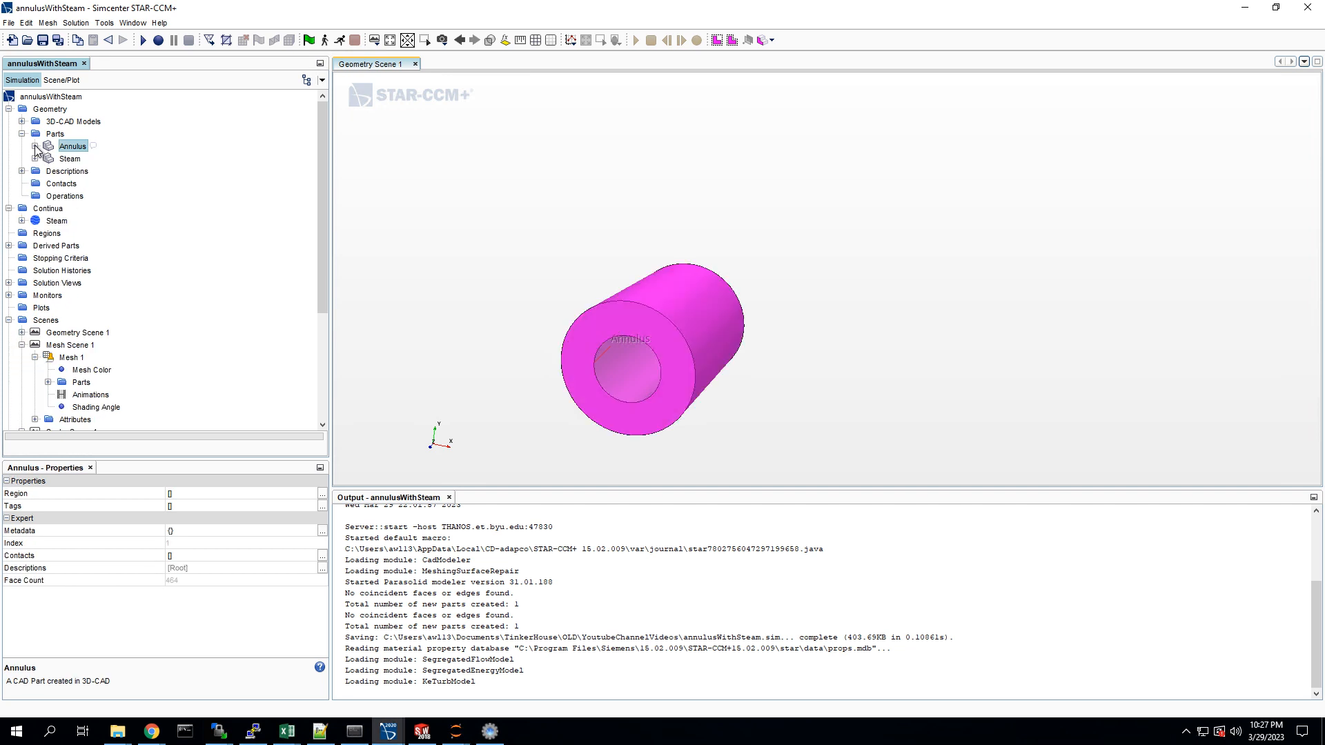
Step: Imprint the Annulus and Steam parts together using the CAD boolean mode, and expand the resulting contact between them
ctrl+click(68, 160)
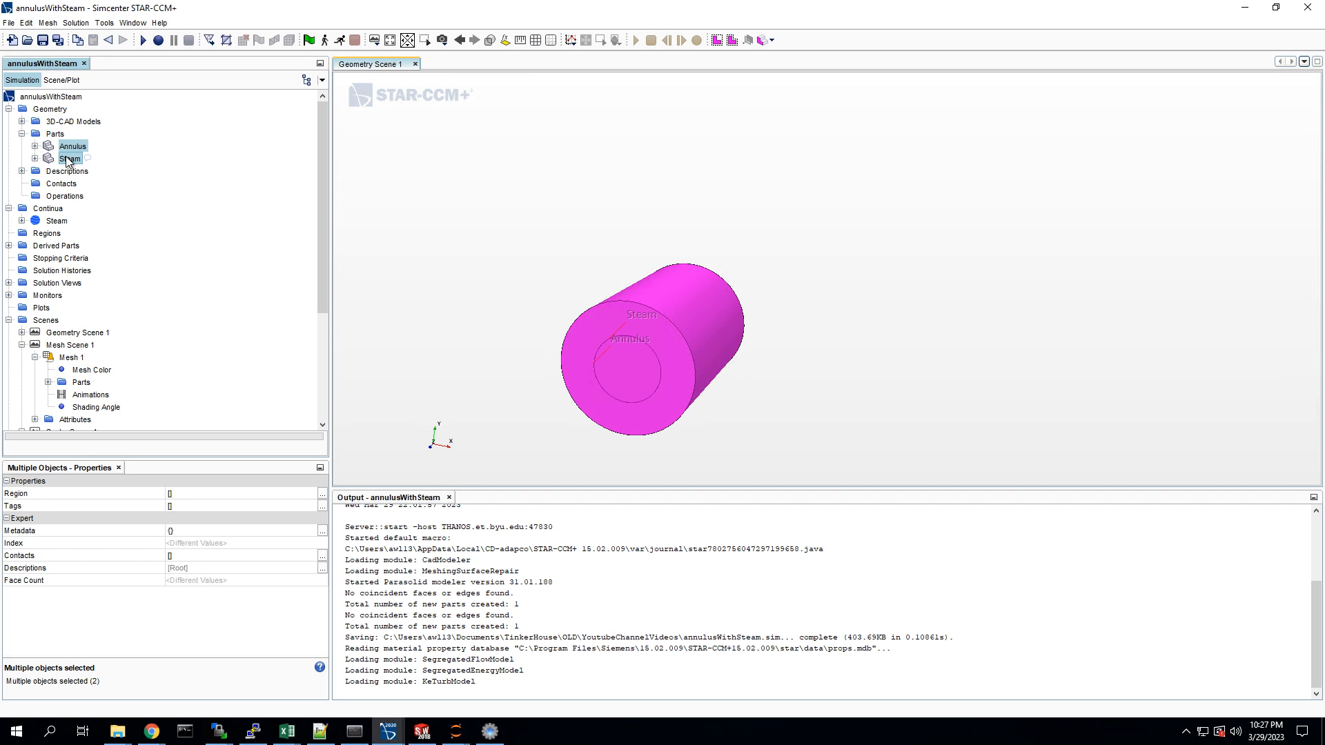
right_click(67, 161)
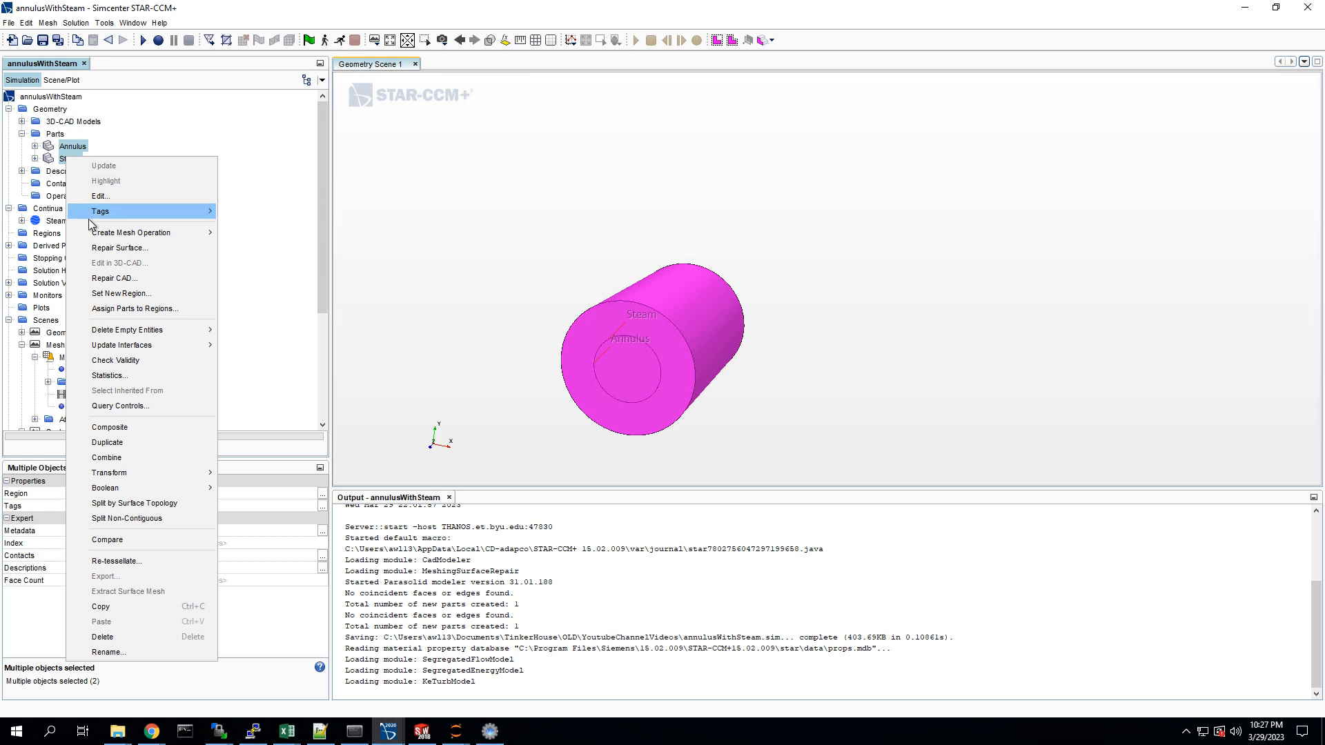
mouse_move(107, 492)
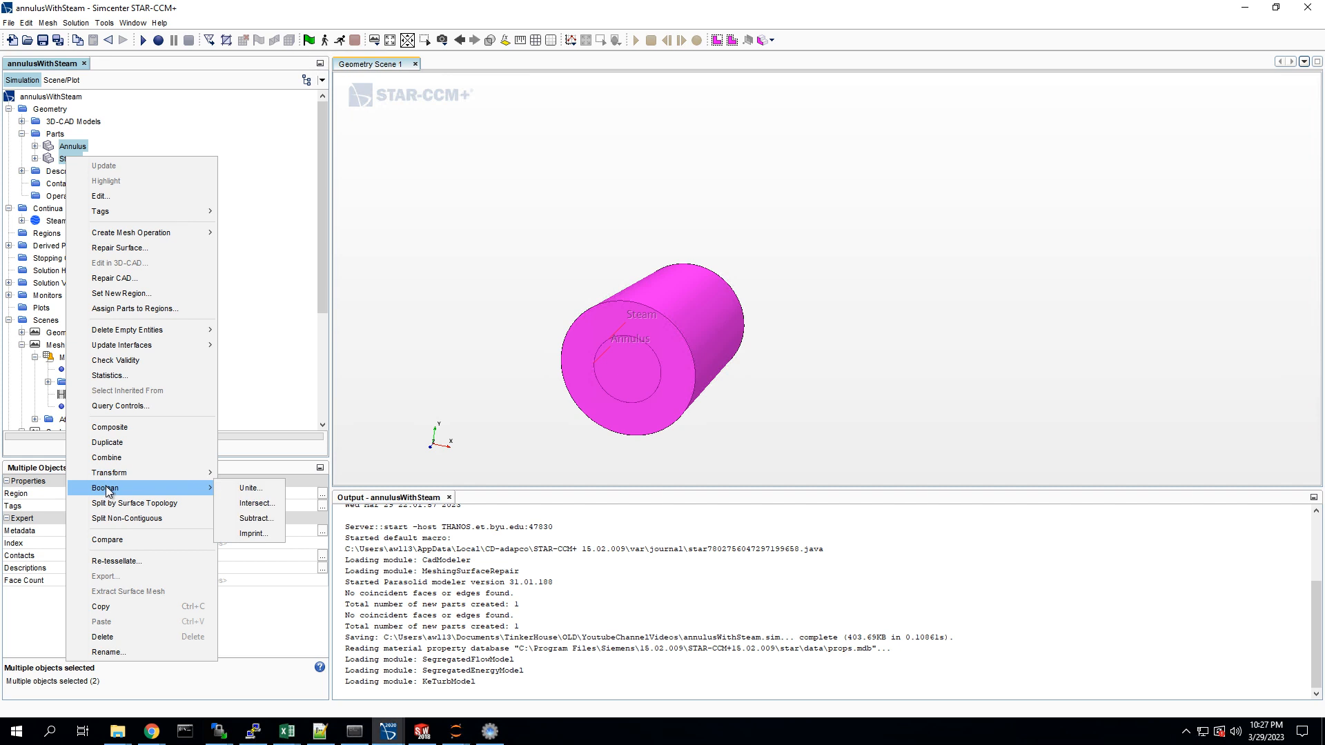
click(254, 535)
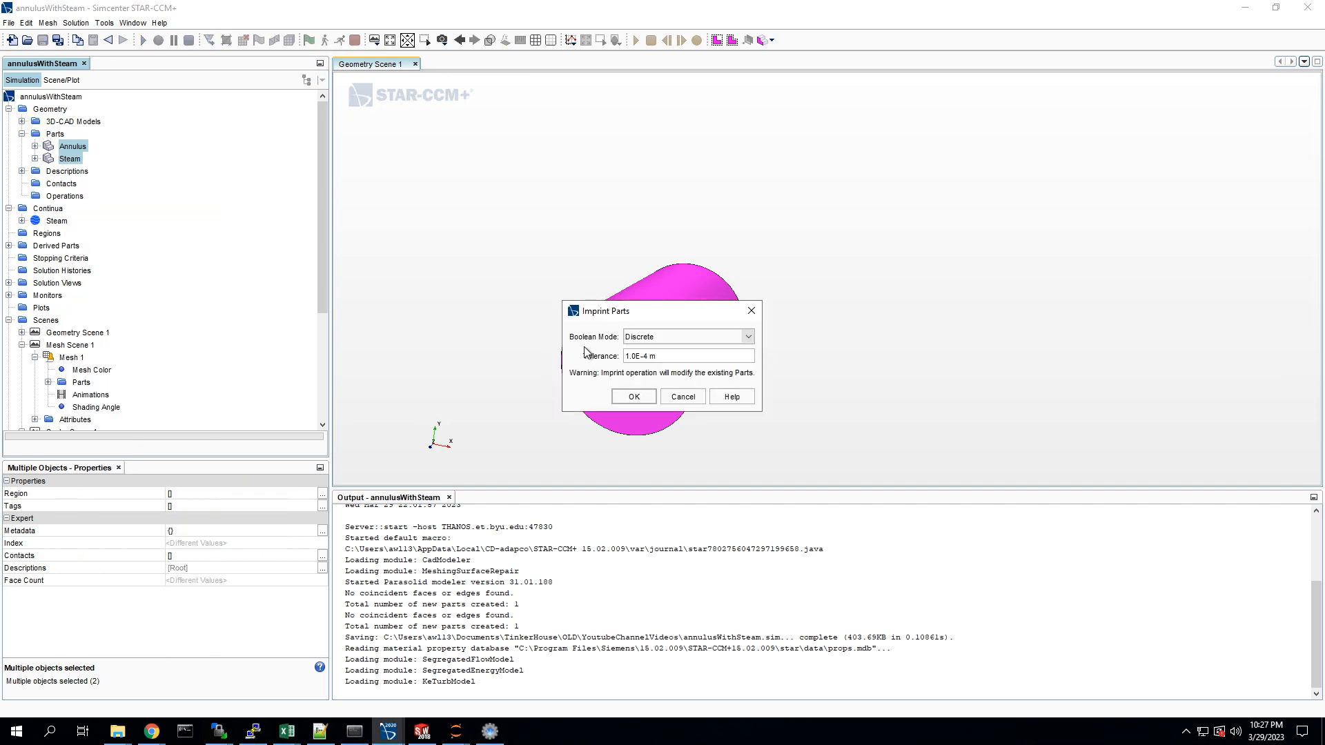
click(672, 337)
click(647, 364)
click(634, 398)
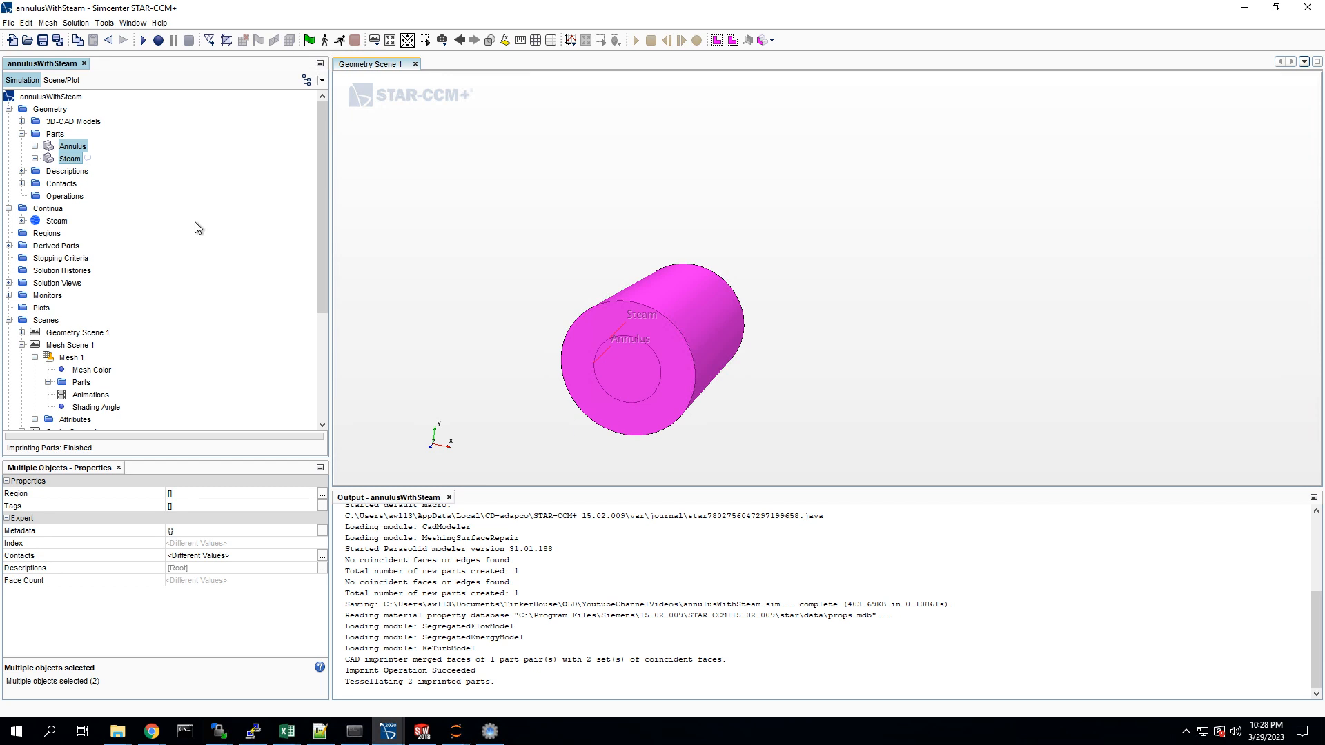
click(21, 184)
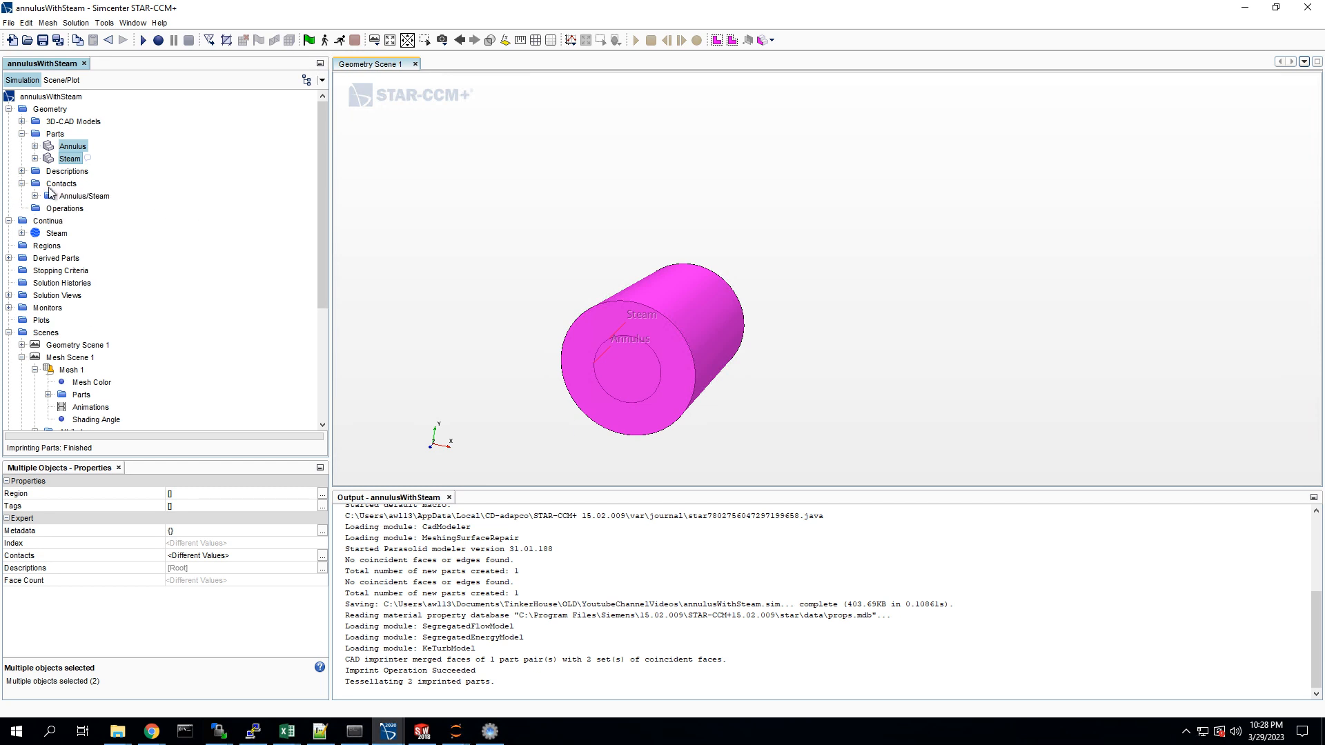
click(34, 196)
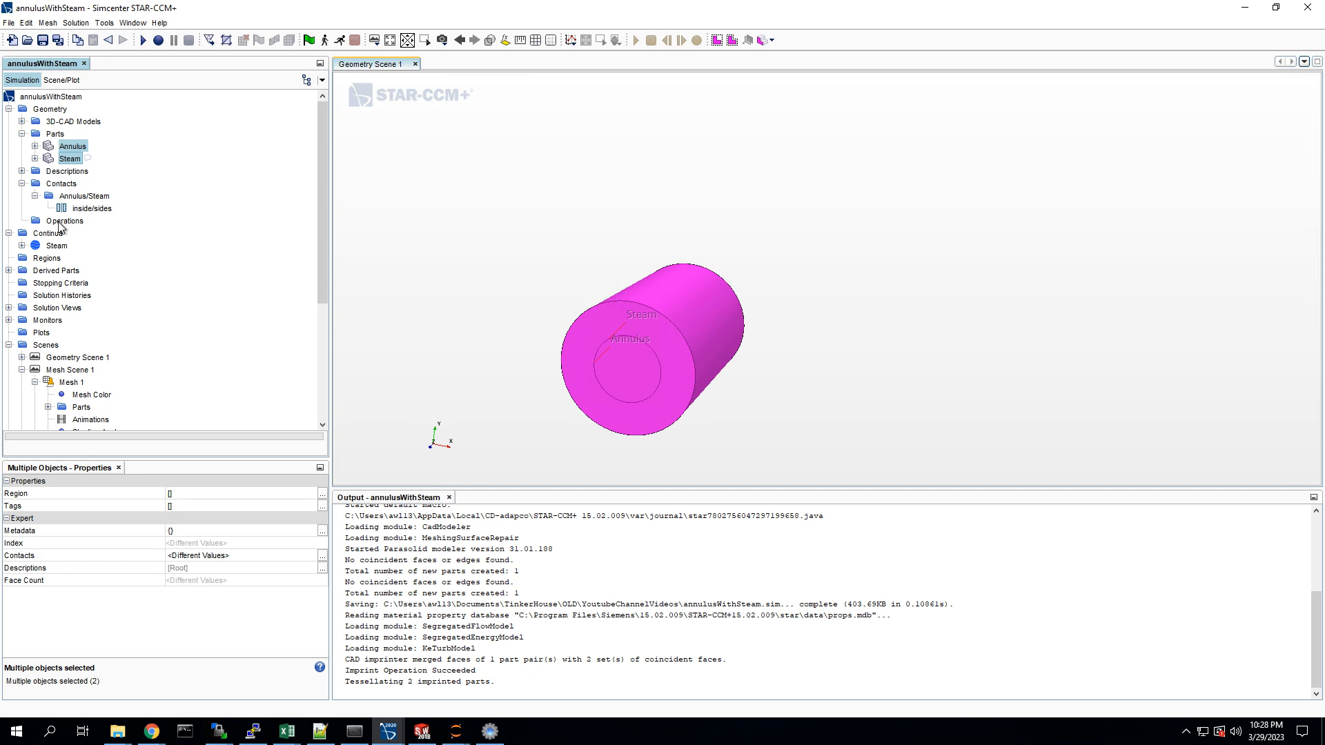
Step: Assign the Annulus and Steam parts to regions with one region per part, one boundary per part surface, and boundary-mode interfaces from contacts
right_click(72, 149)
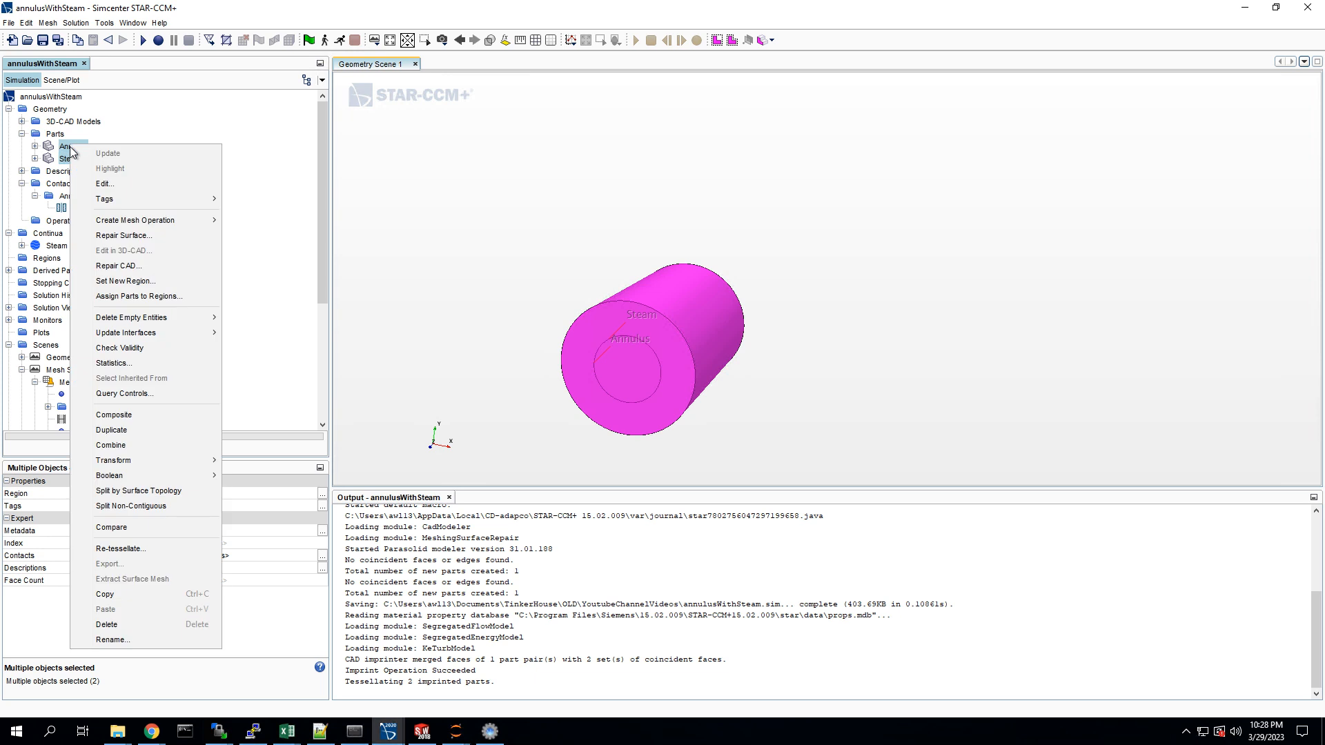
click(136, 298)
click(856, 325)
click(839, 340)
click(845, 345)
click(878, 369)
click(1077, 416)
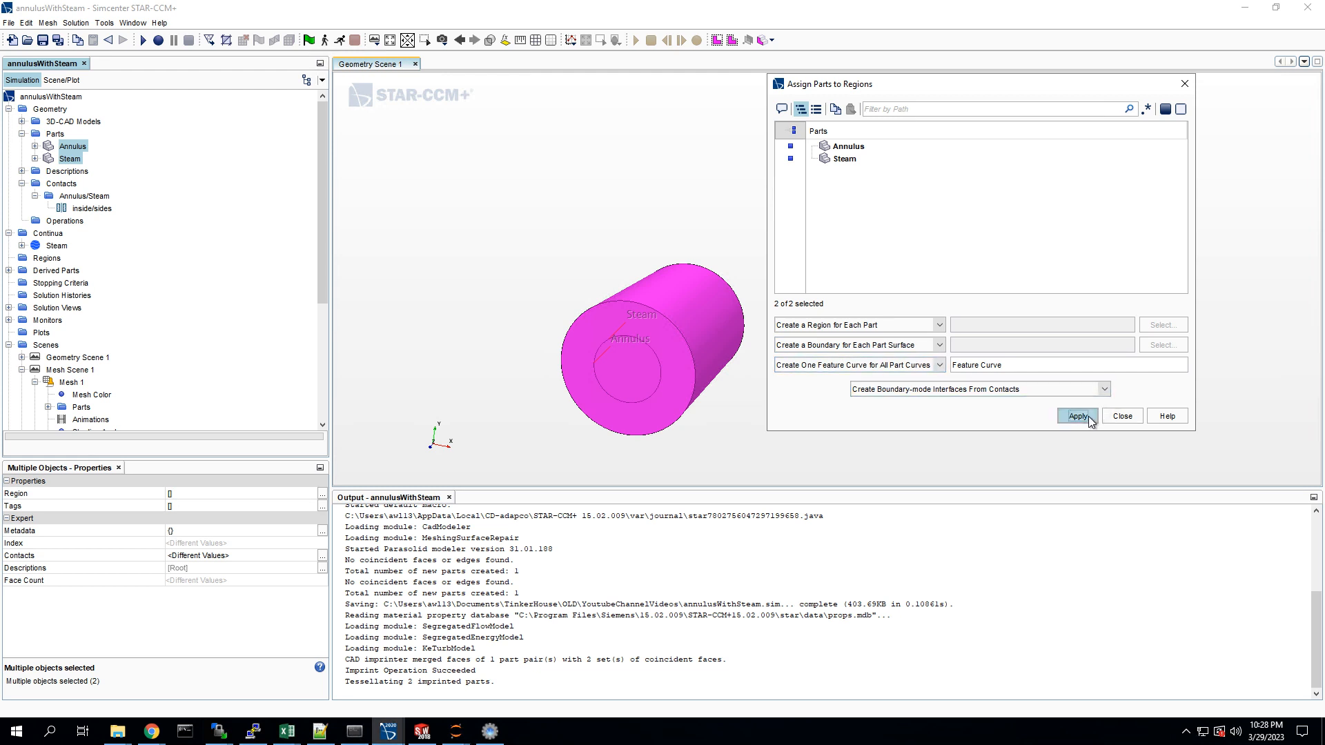
click(1121, 416)
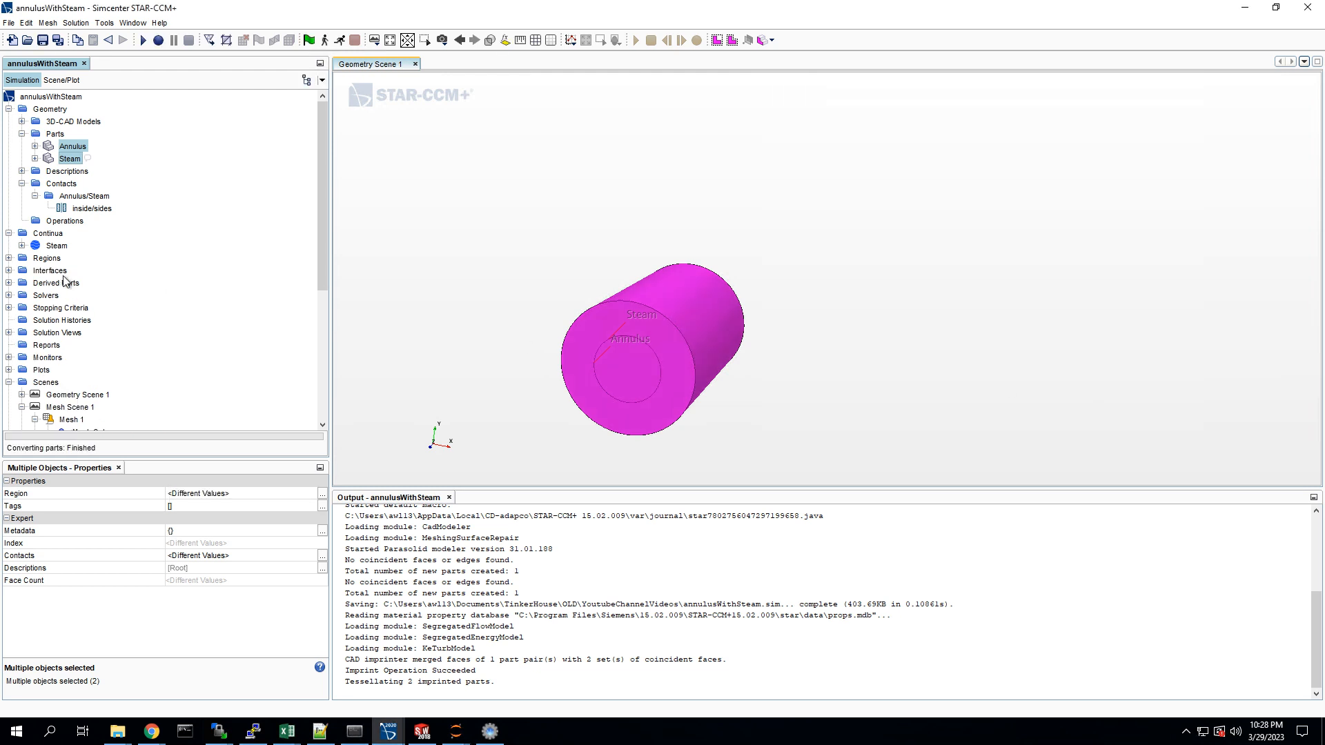
click(8, 258)
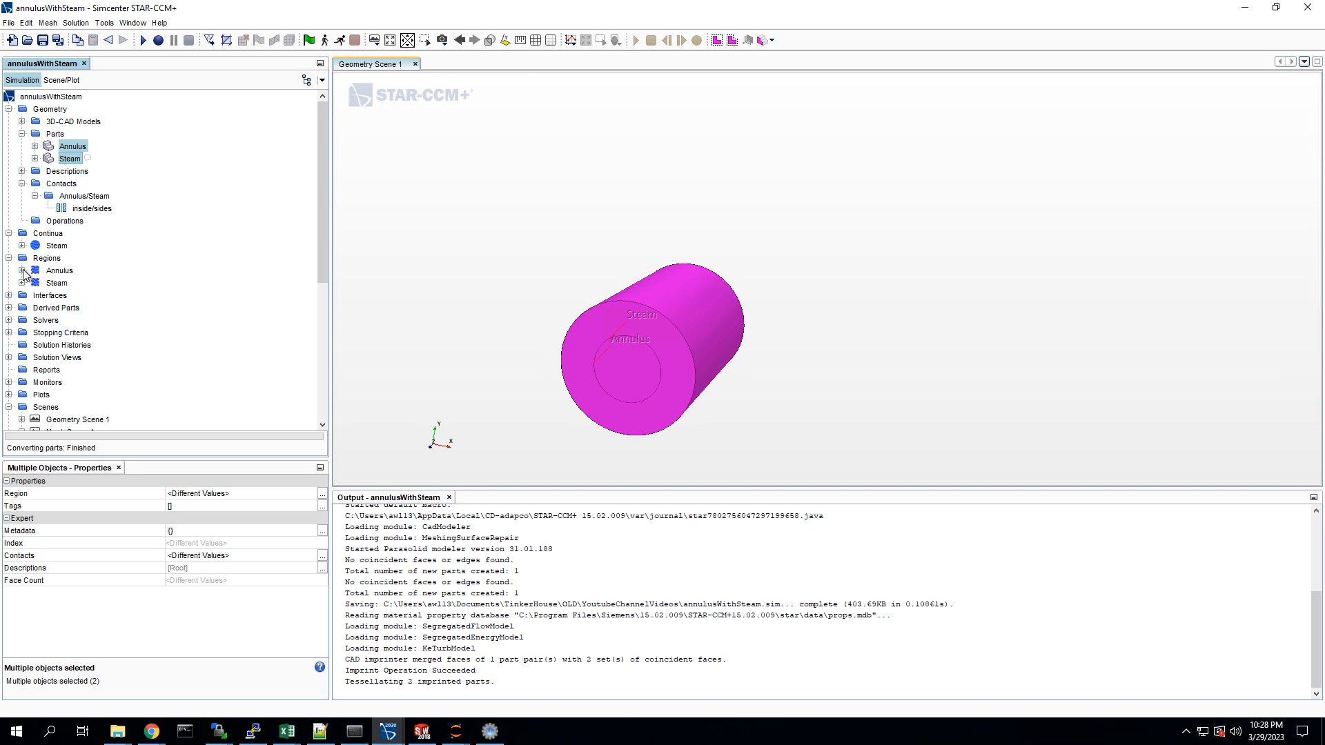
Step: Create a new physics continuum for the solid alongside the existing Steam continuum
click(44, 234)
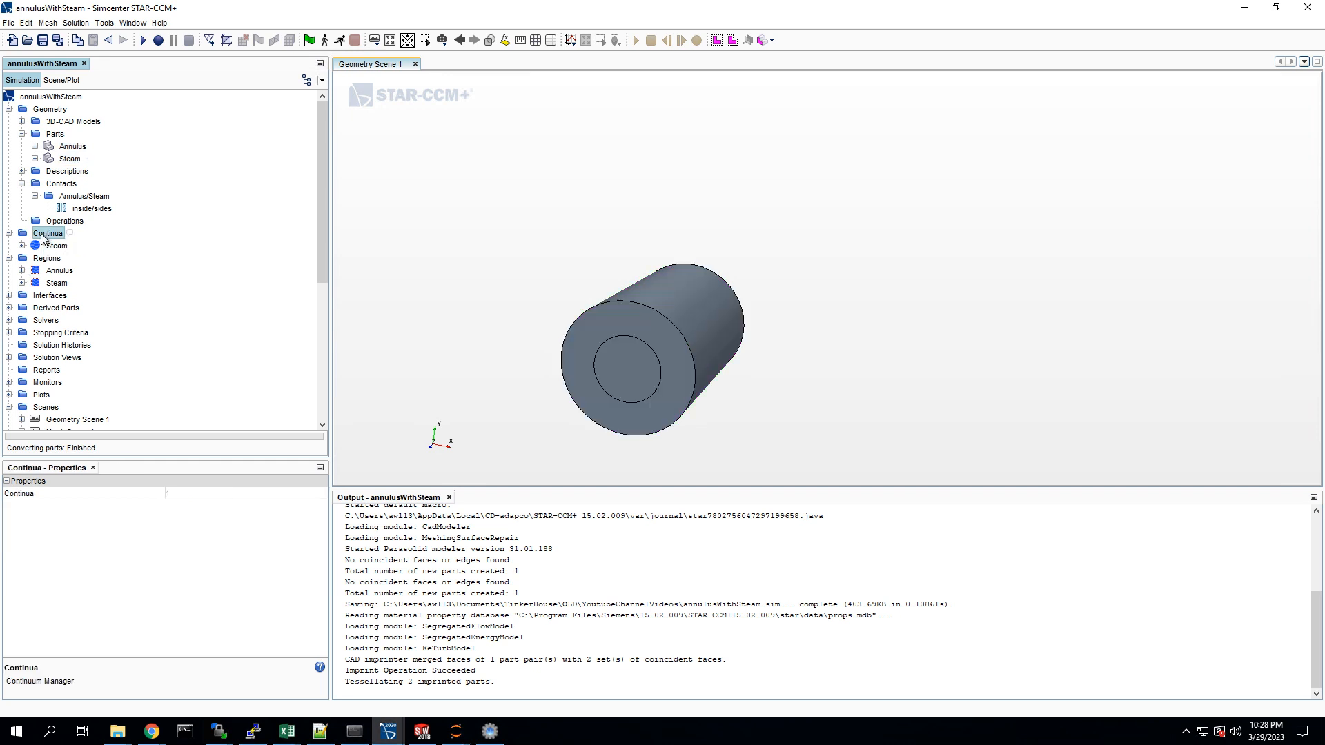
right_click(45, 234)
mouse_move(76, 246)
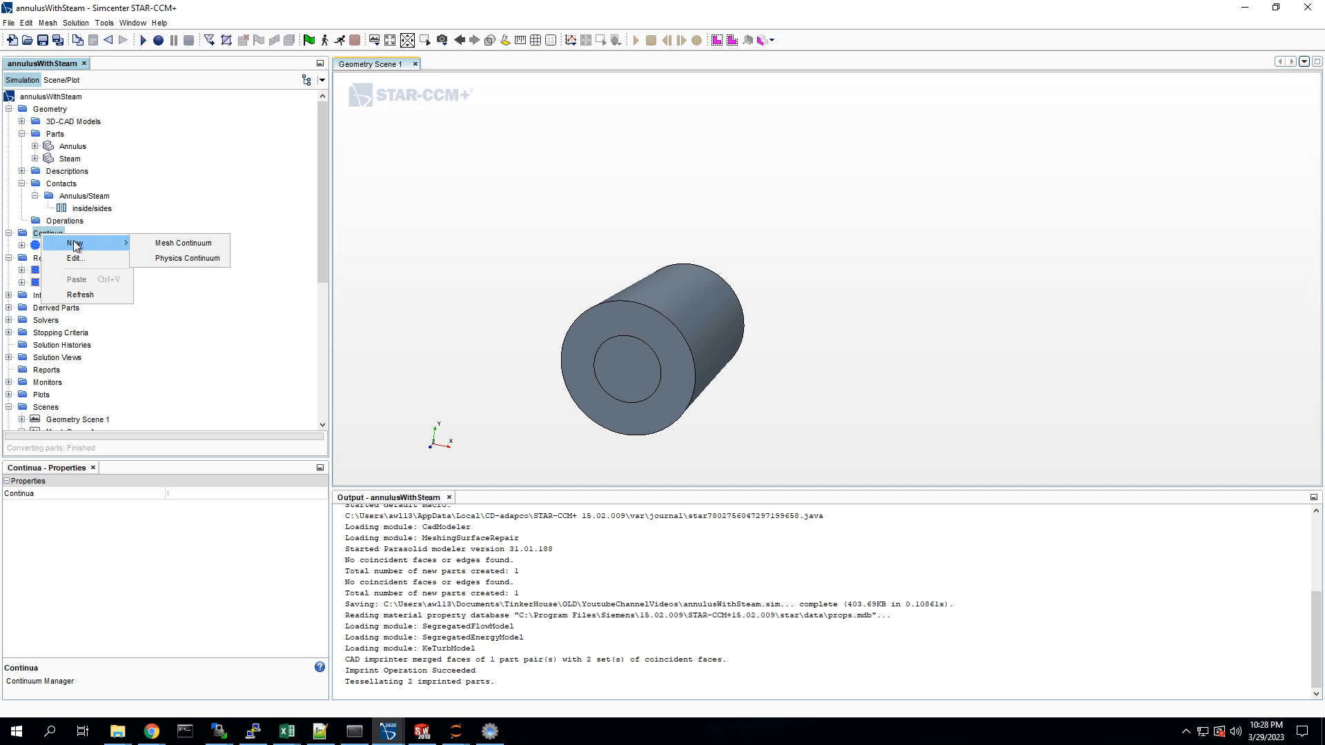
click(189, 257)
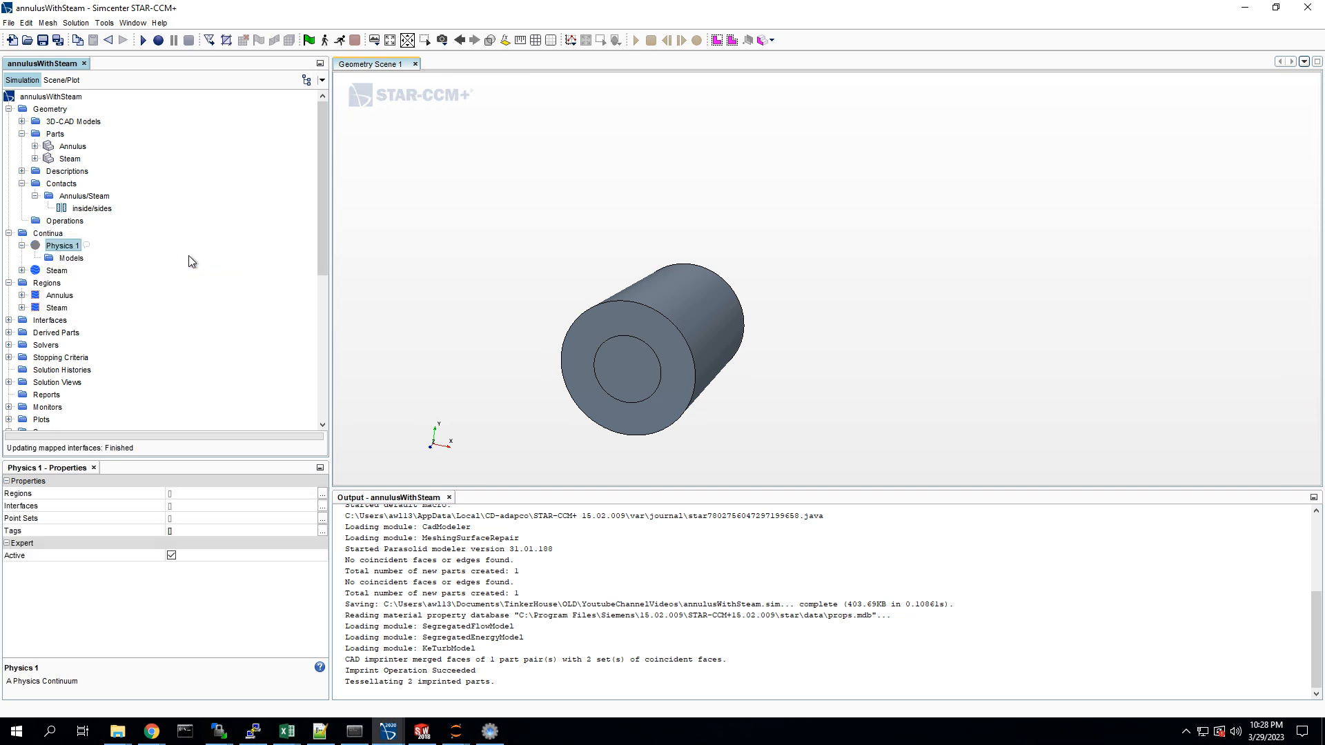
Step: Enable the Three Dimensional, Steady, Solid, Segregated Solid Energy and Constant Density models for the Physics 1 continuum
right_click(69, 253)
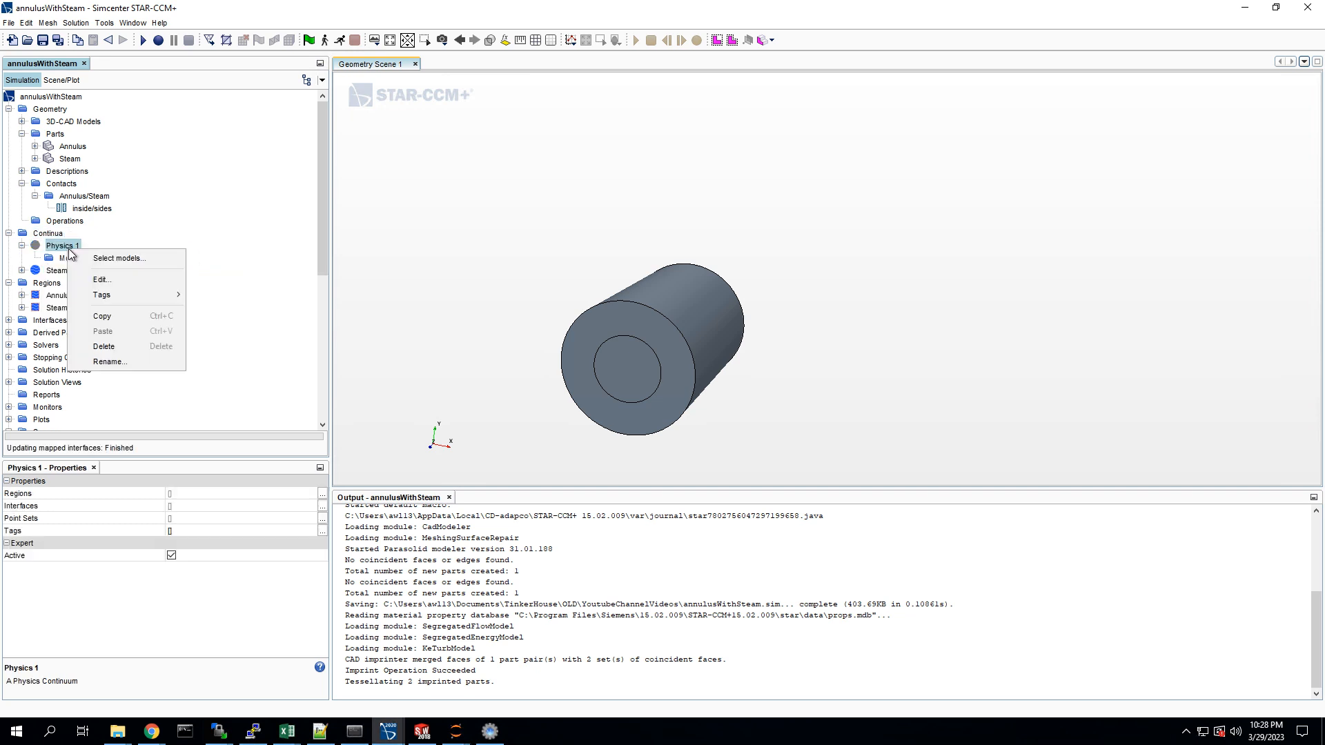
click(121, 258)
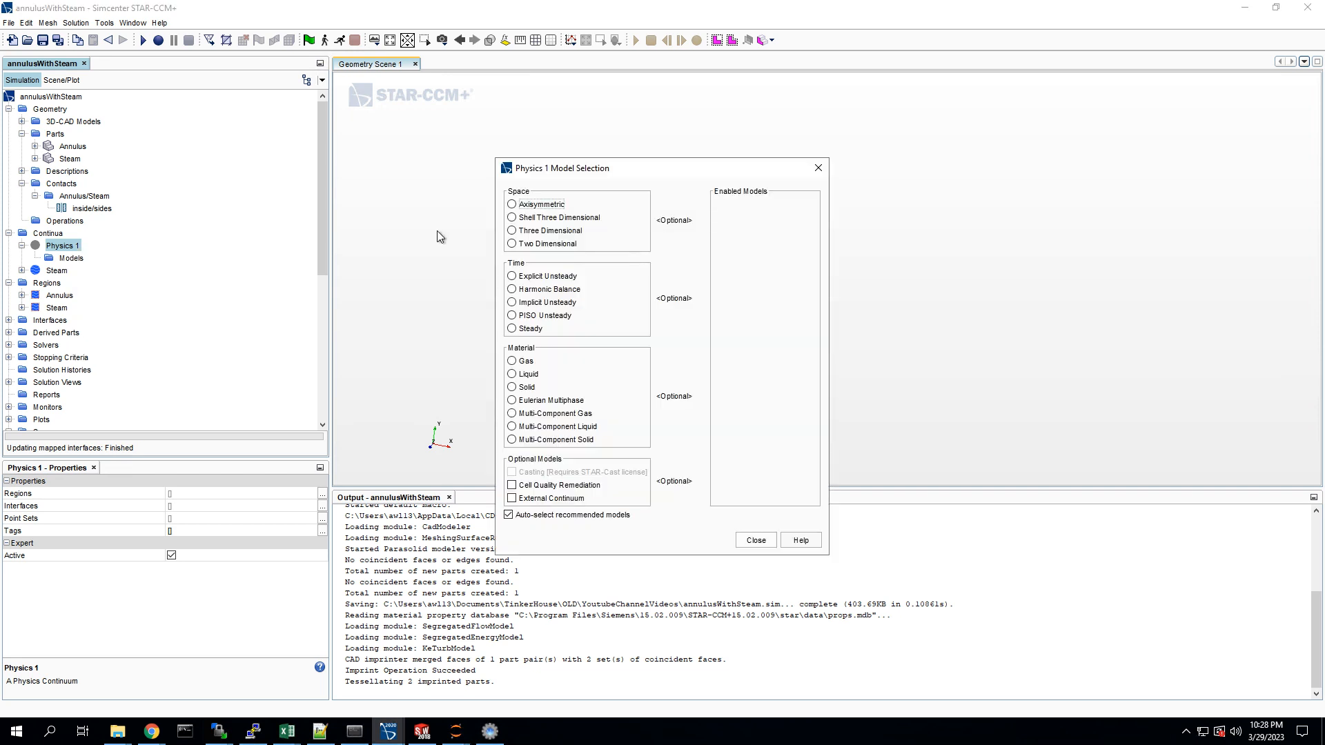
click(523, 231)
click(524, 232)
click(530, 232)
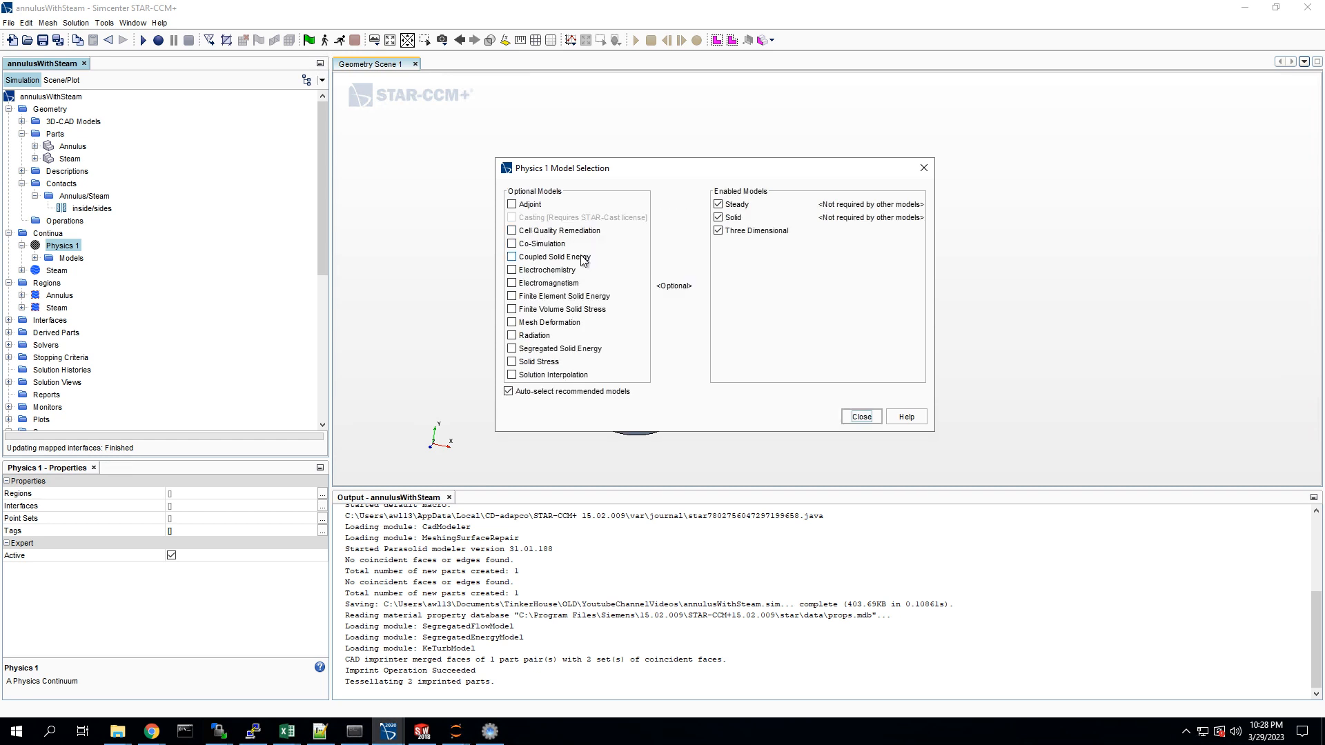
click(512, 348)
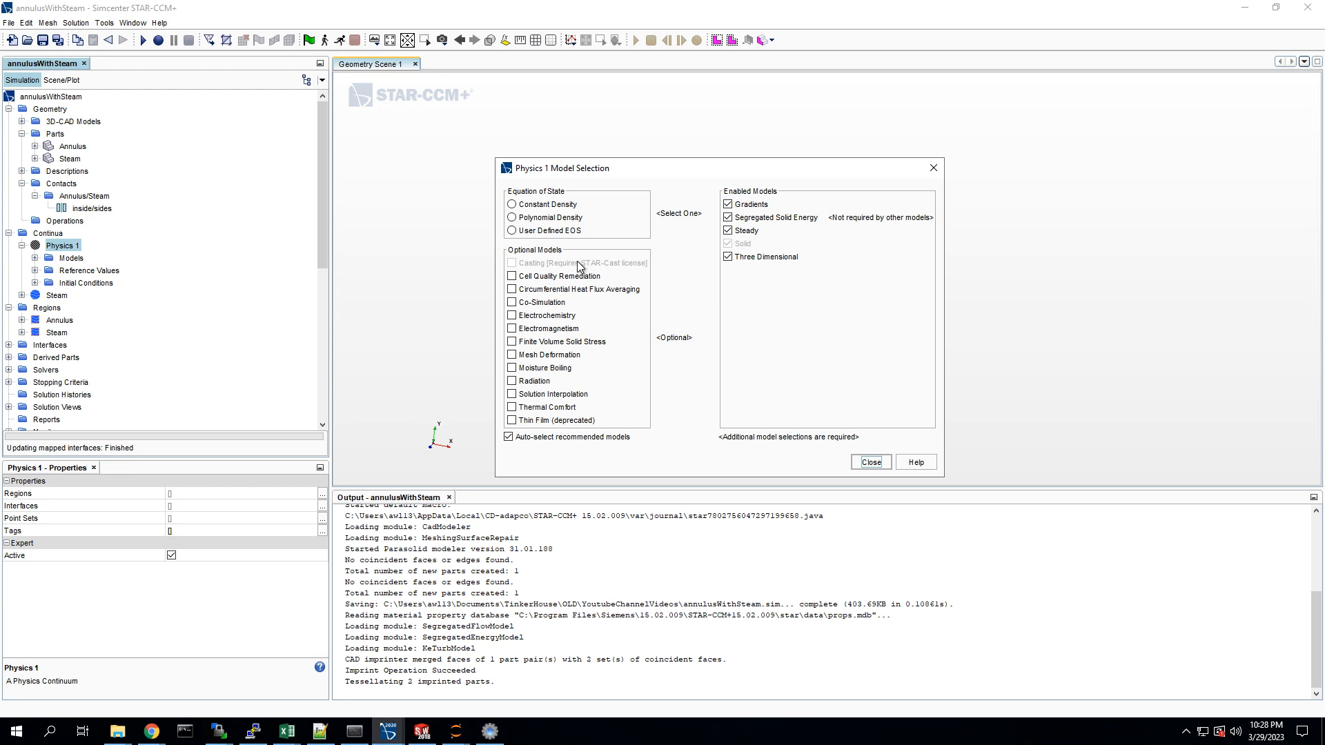
click(548, 206)
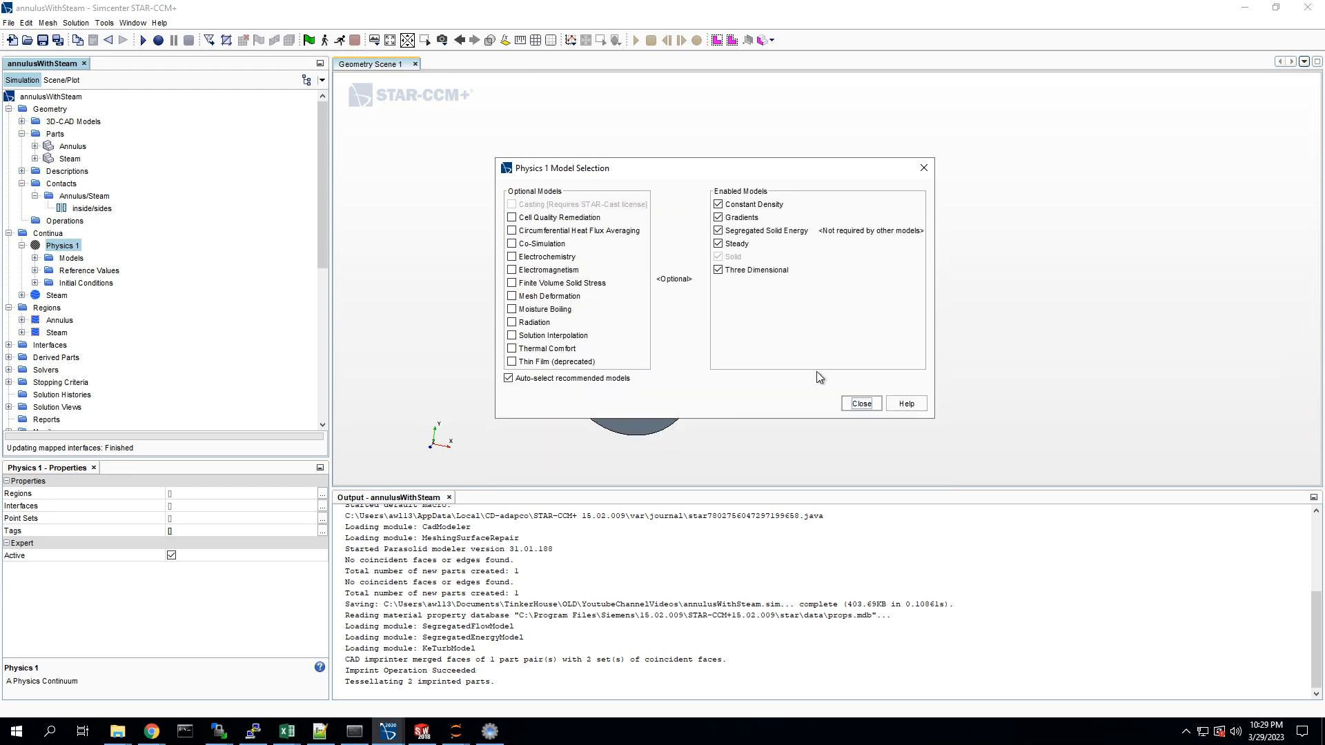
click(860, 404)
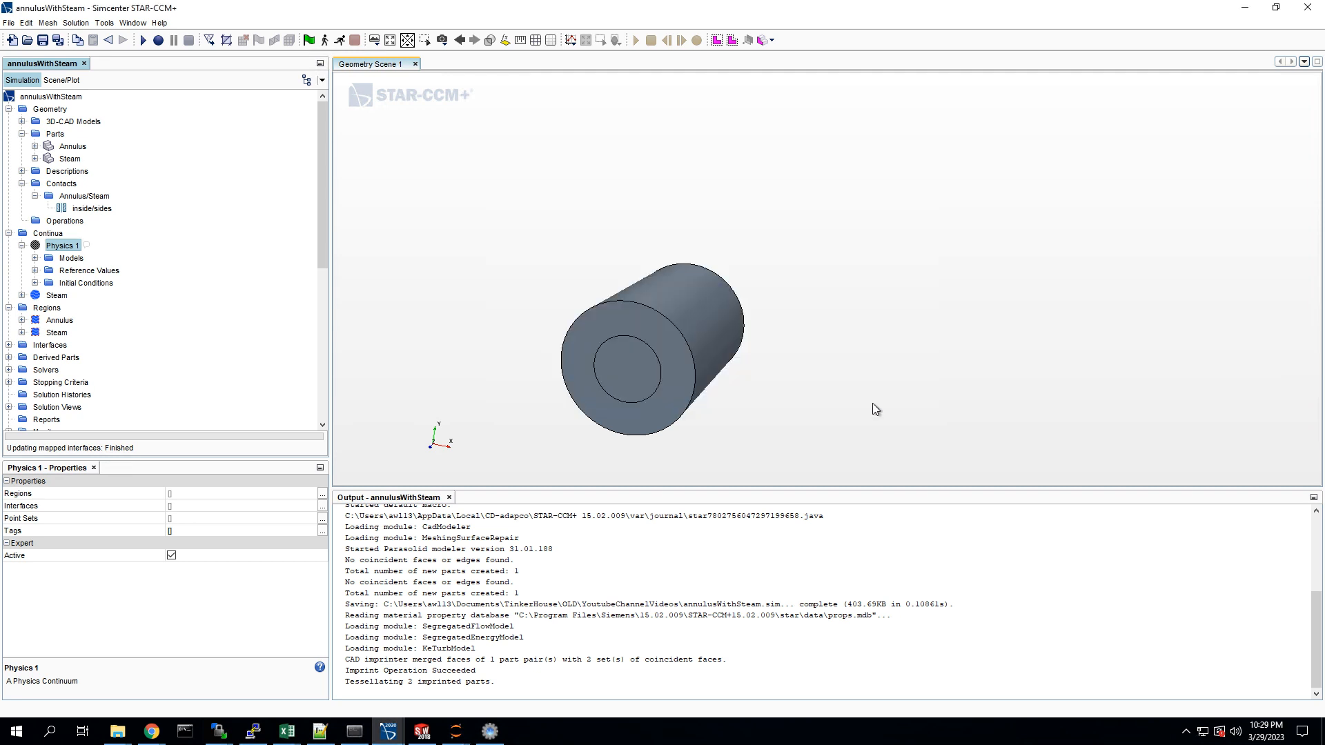
Step: Rename the Physics 1 continuum to Aluminum and collapse its node
click(72, 247)
text(Aluminum)
key(Return)
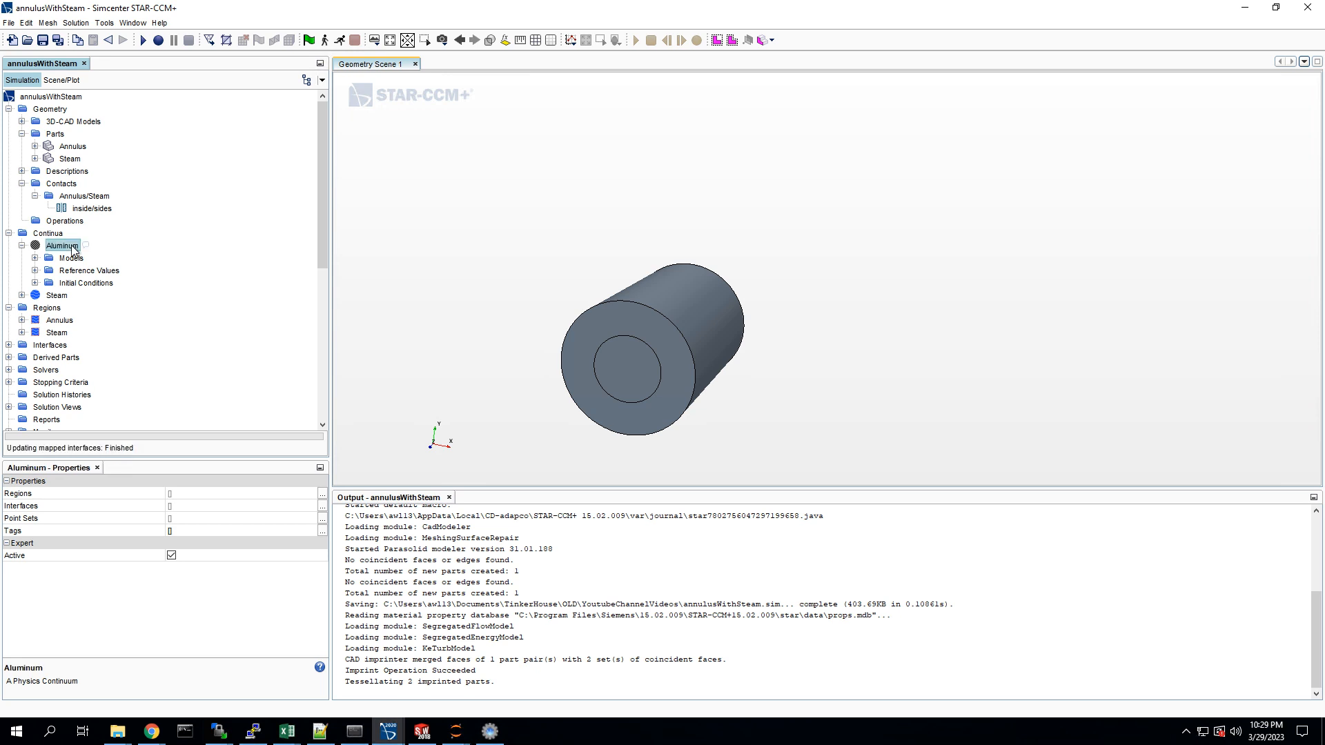
click(23, 246)
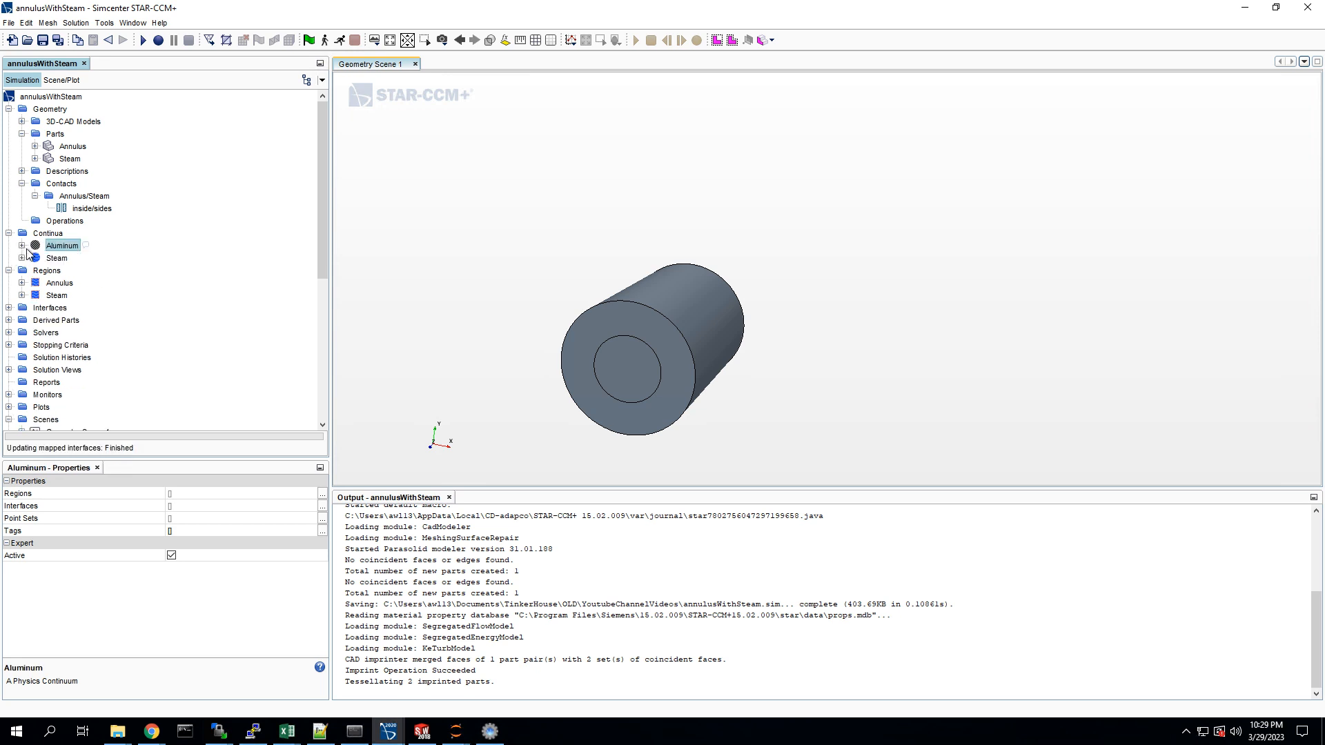
Step: Set the Annulus region's physics continuum to Aluminum and review the region's boundaries
click(59, 283)
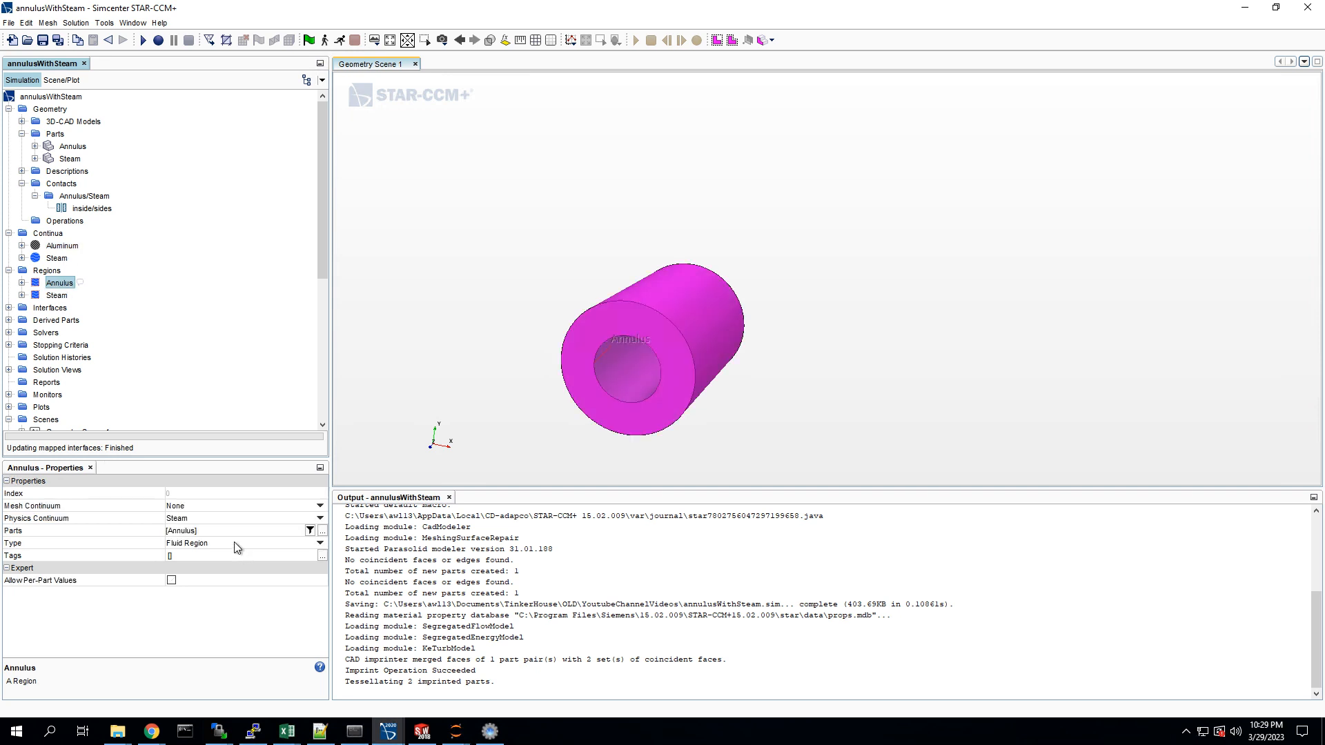
click(204, 516)
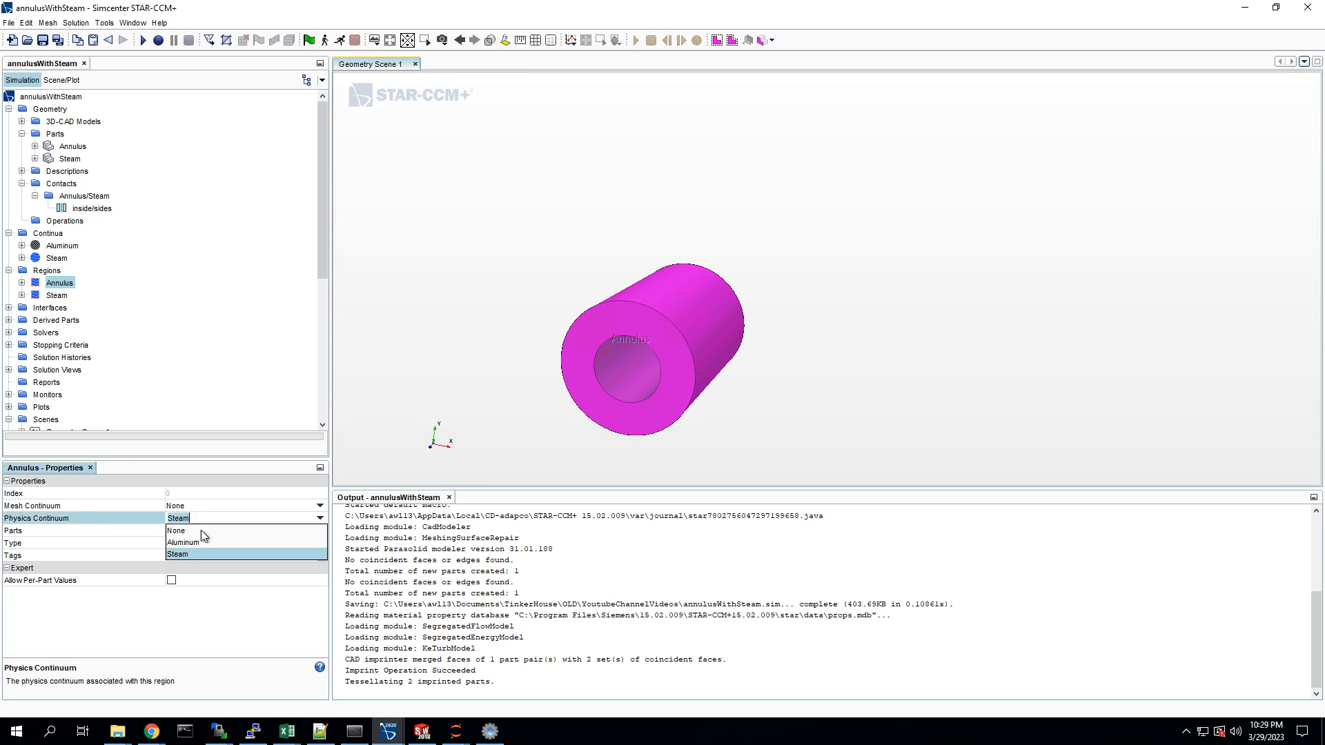
click(207, 542)
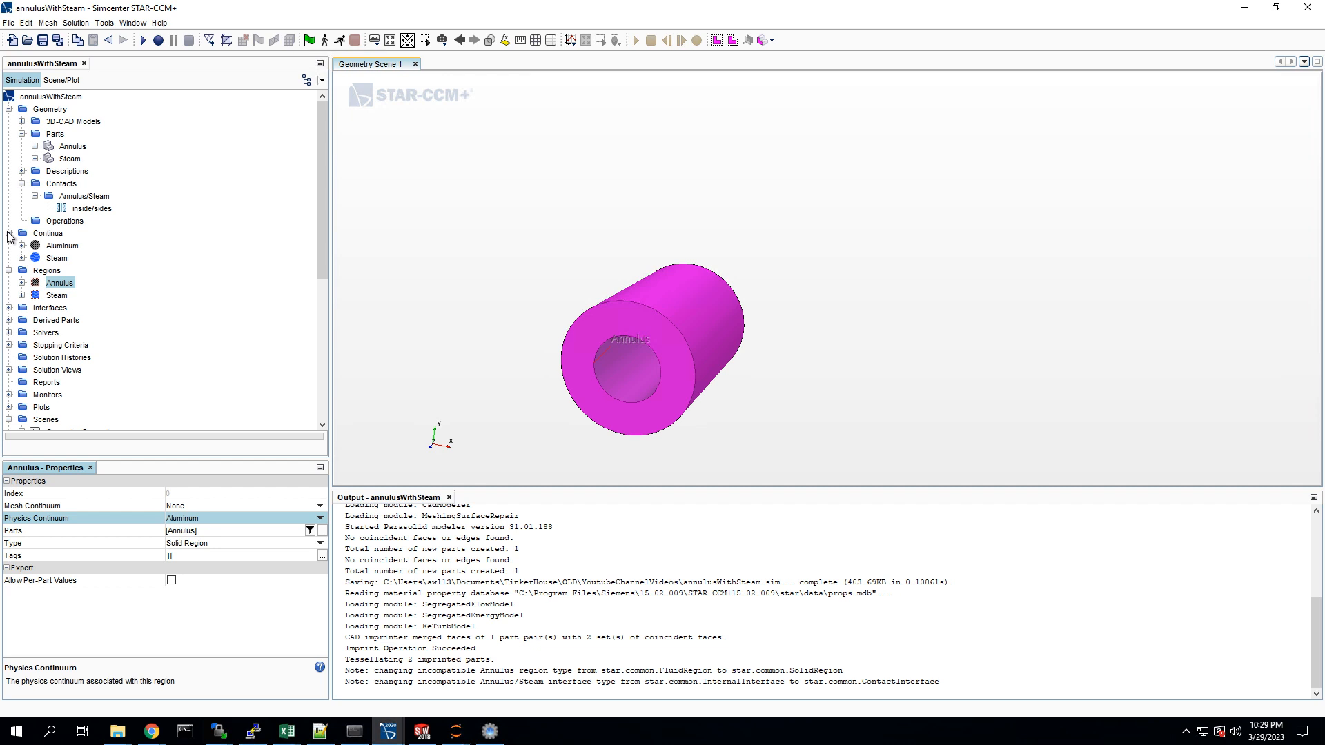
click(22, 282)
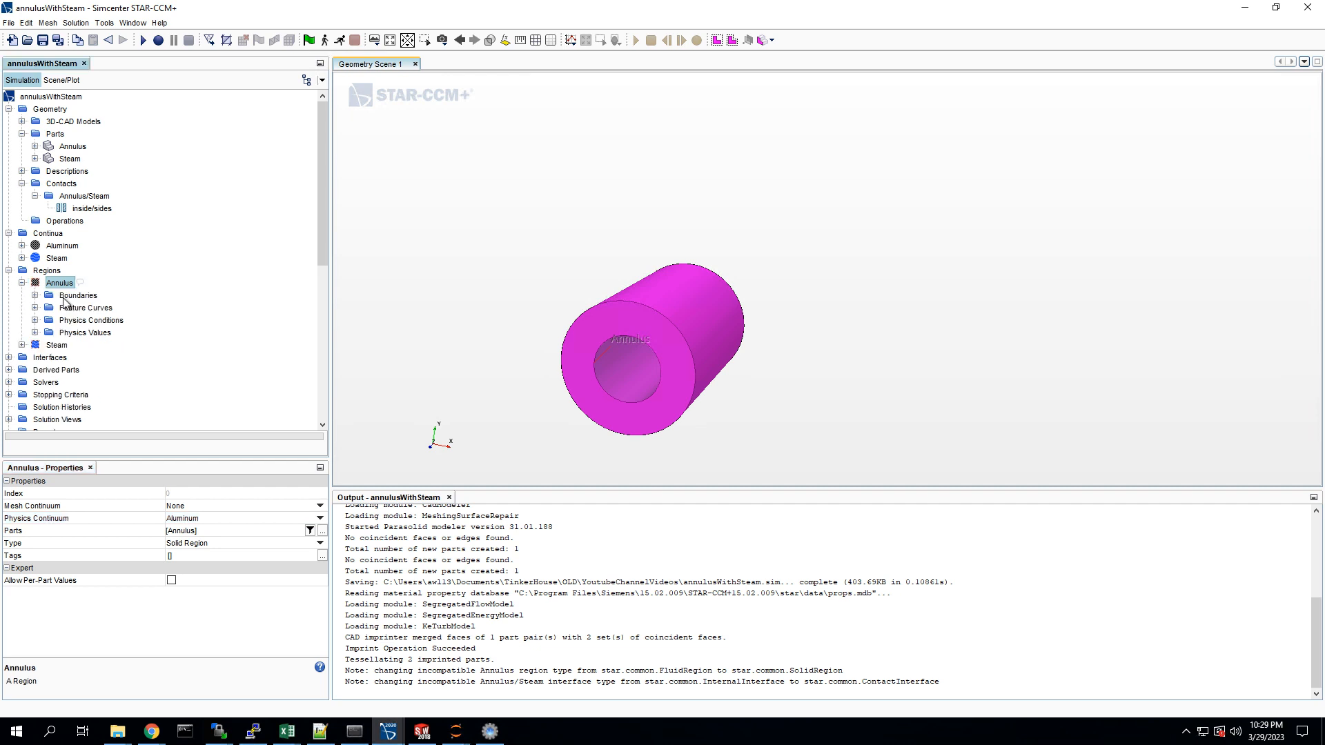
click(34, 296)
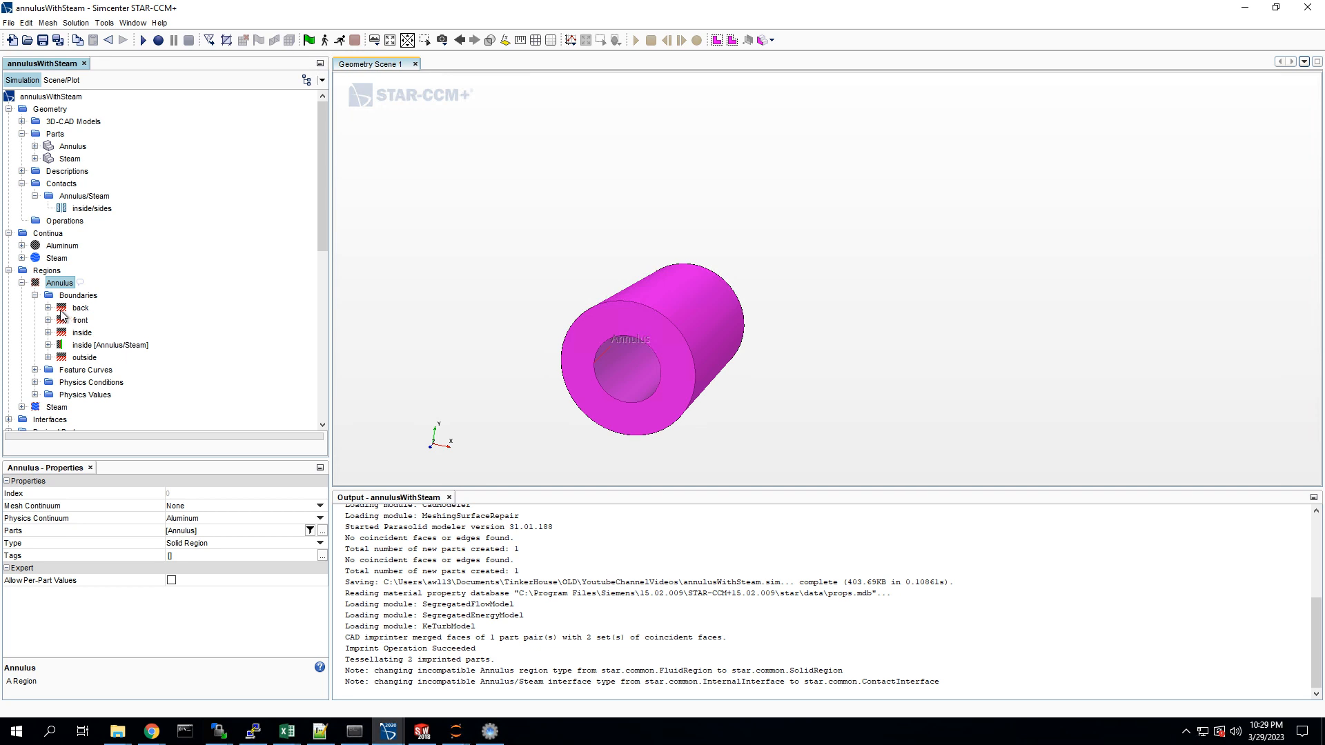
click(22, 283)
Step: Set the type of the Steam region's inlet boundary to Velocity Inlet
click(22, 295)
click(34, 308)
click(79, 320)
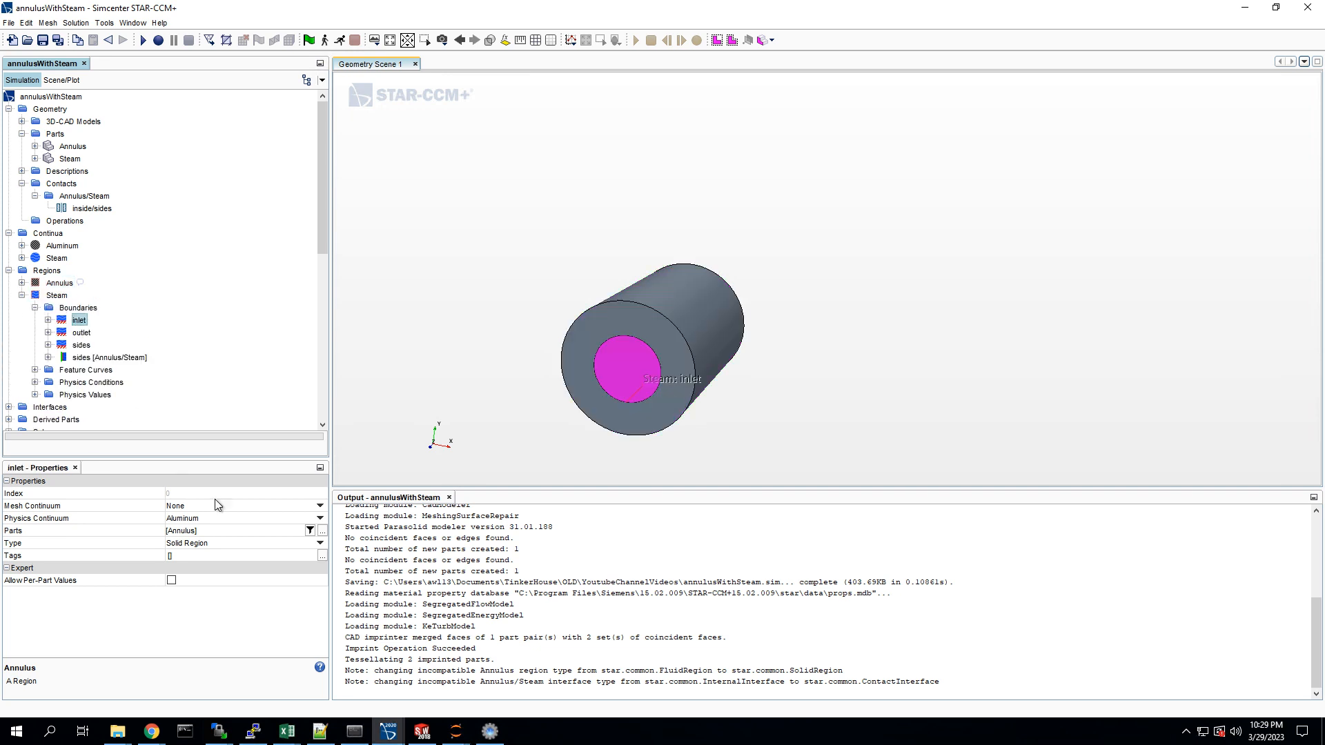
click(210, 529)
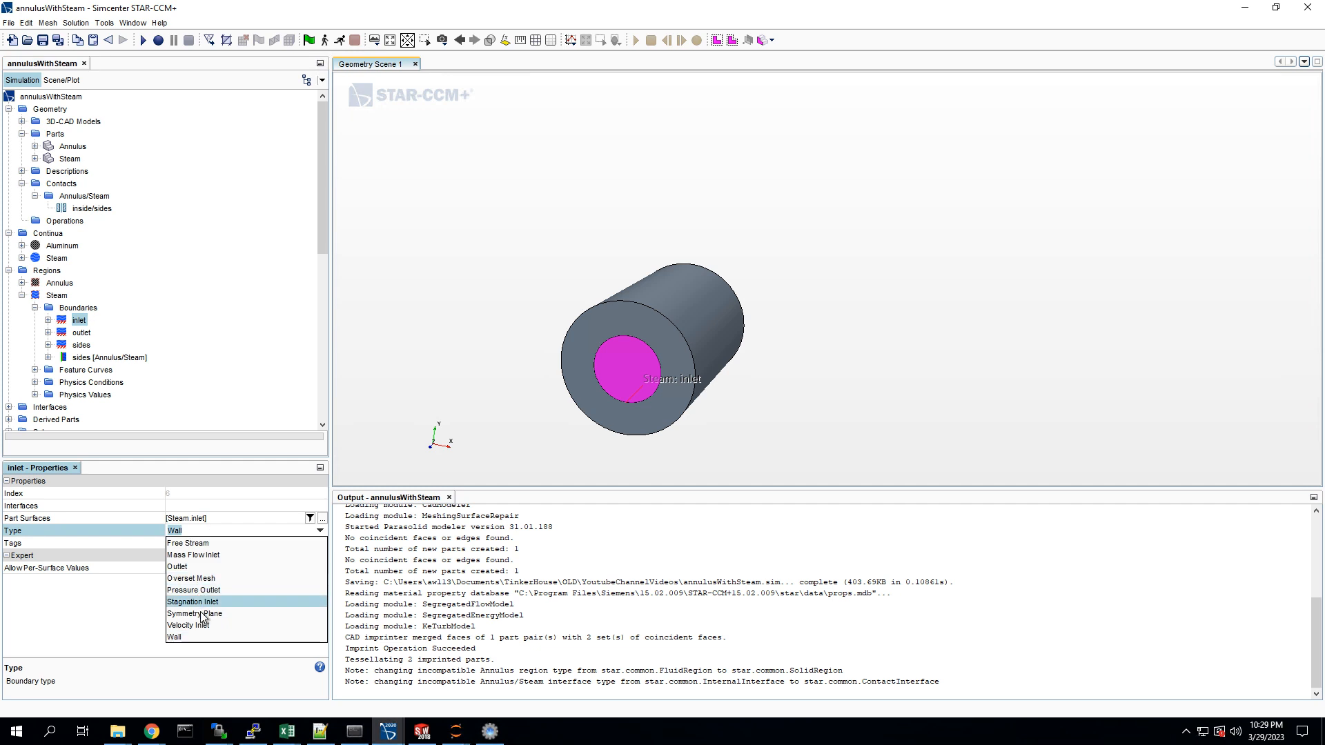
click(204, 625)
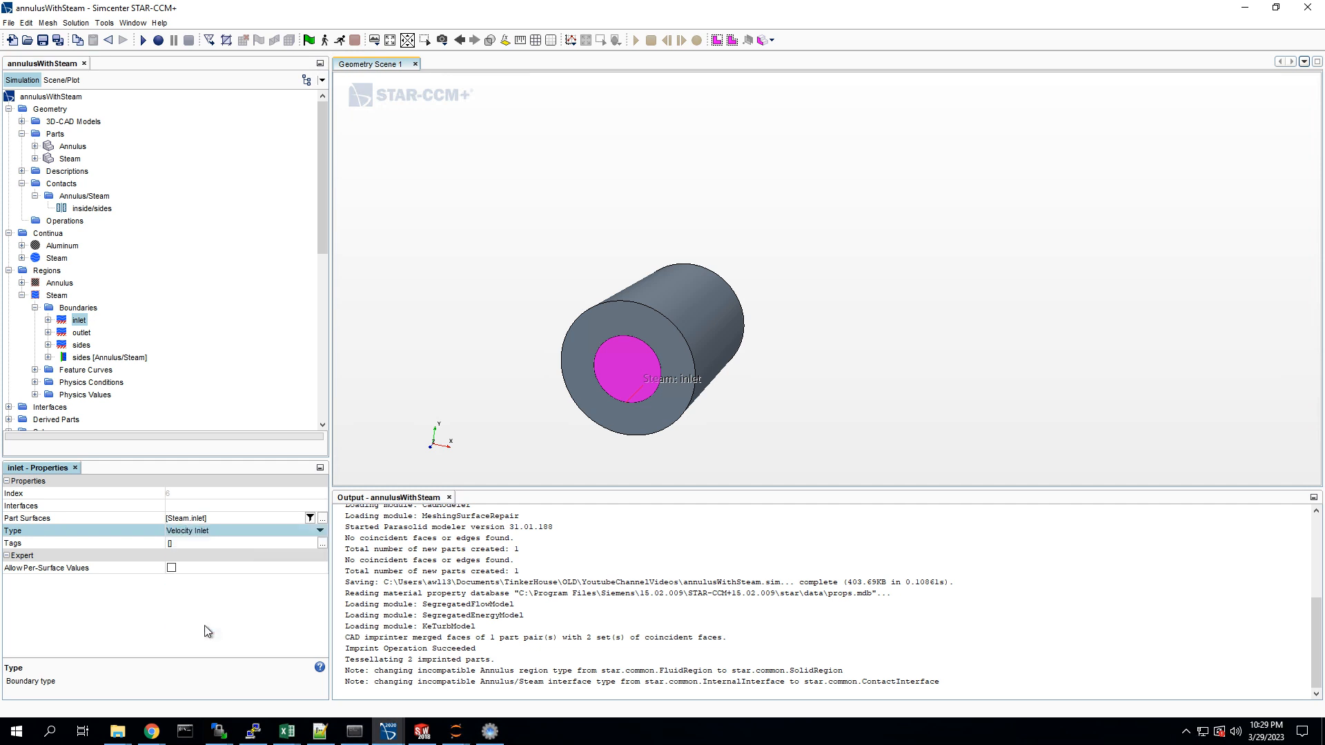
Step: Set the type of the Steam region's outlet boundary to Pressure Outlet and inspect the sides boundary
click(82, 333)
click(207, 530)
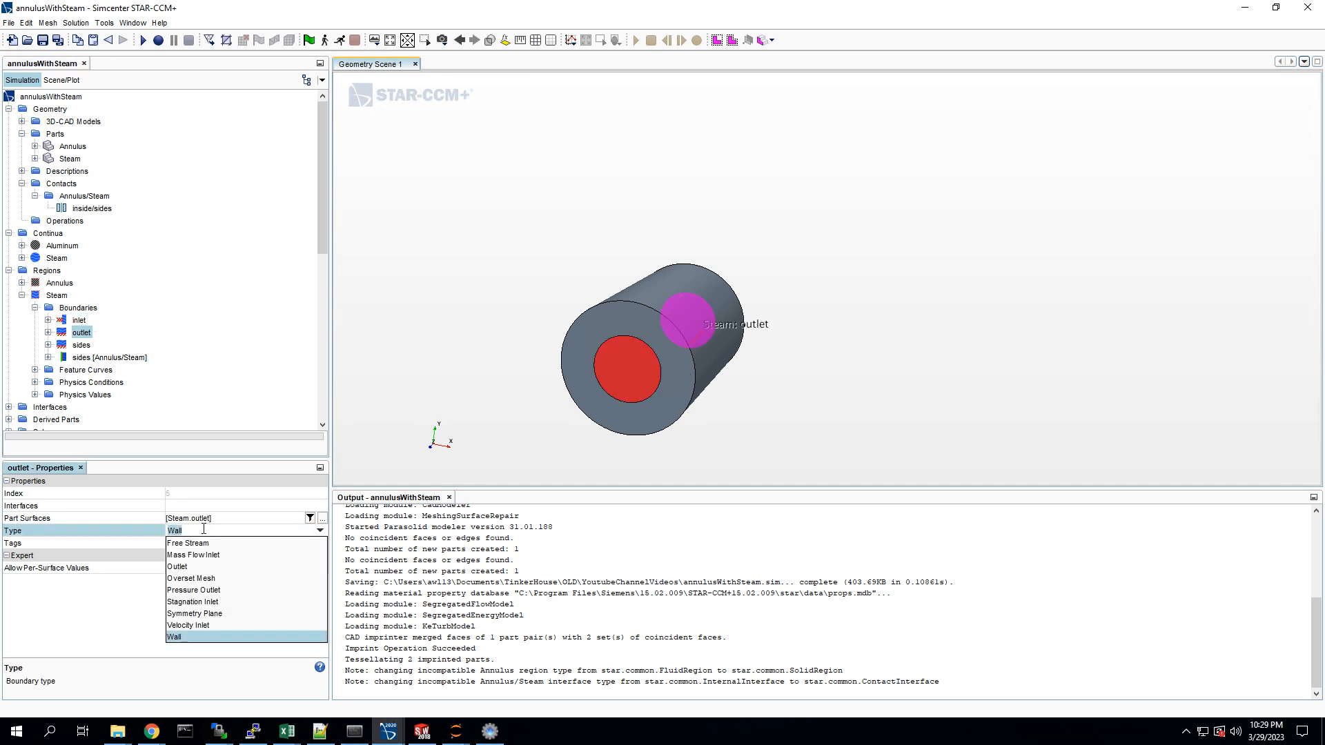
click(213, 591)
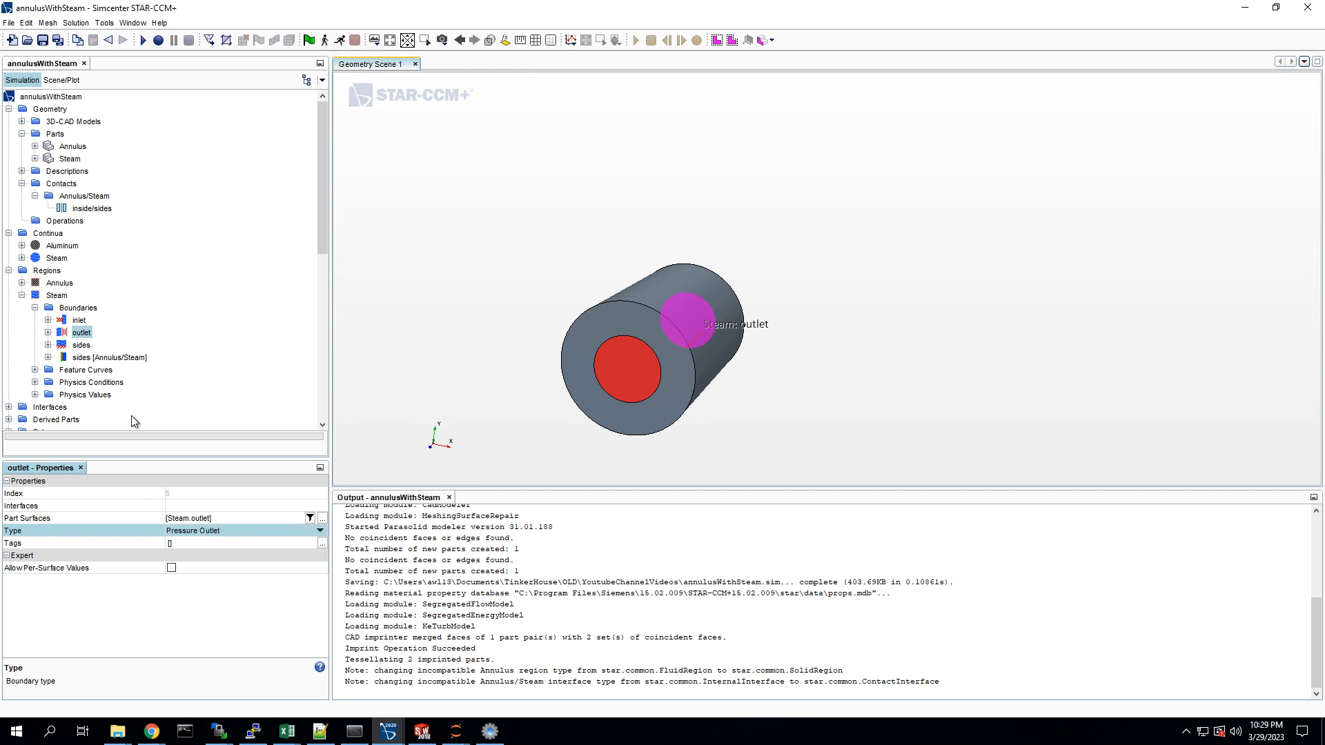
click(81, 346)
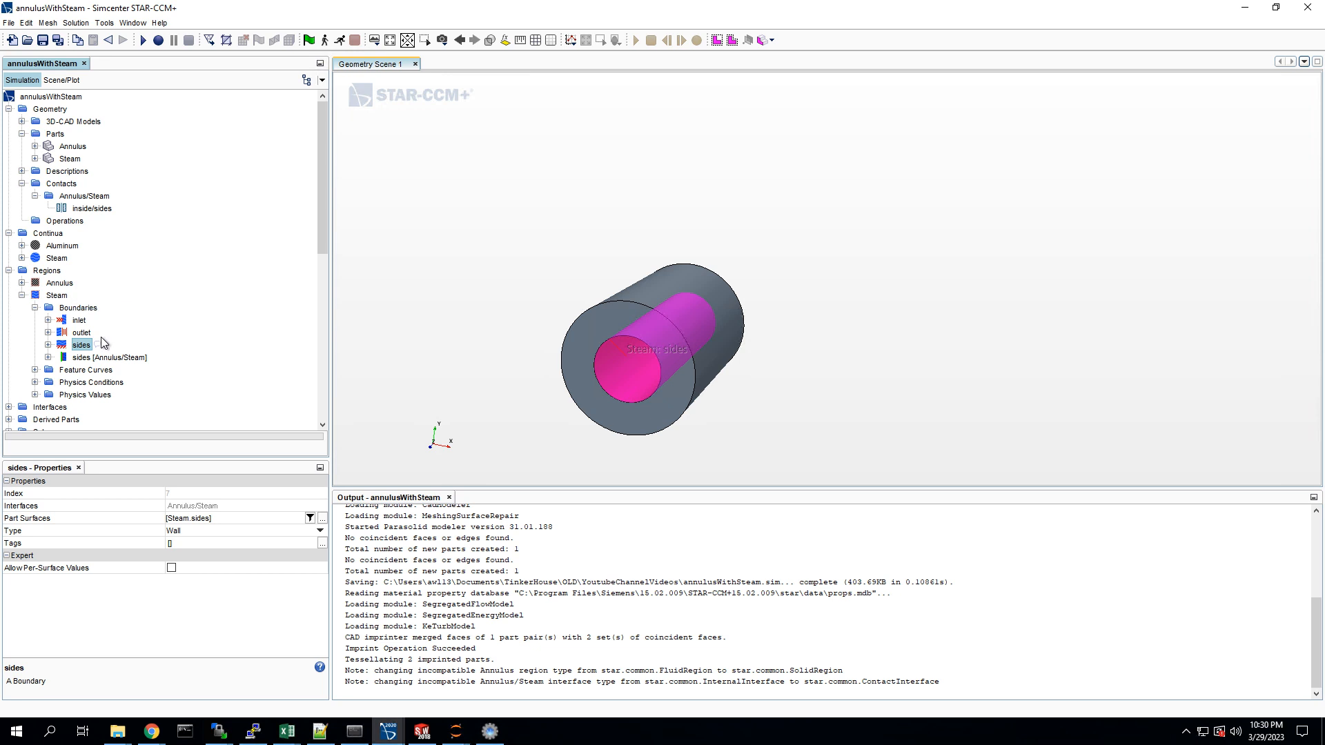
Step: Inspect the Steam region's sides [Annulus/Steam] interface boundary and the region's feature curves, physics conditions and physics values
click(87, 357)
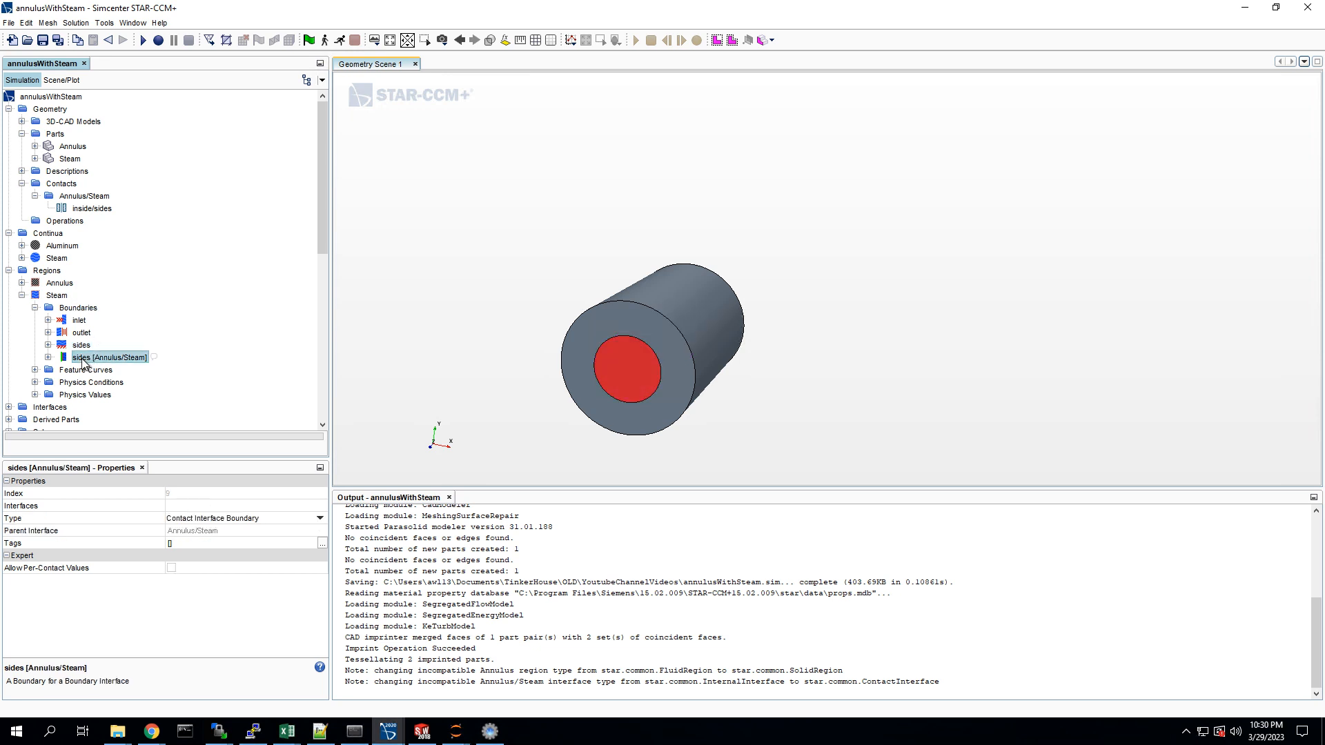
click(36, 308)
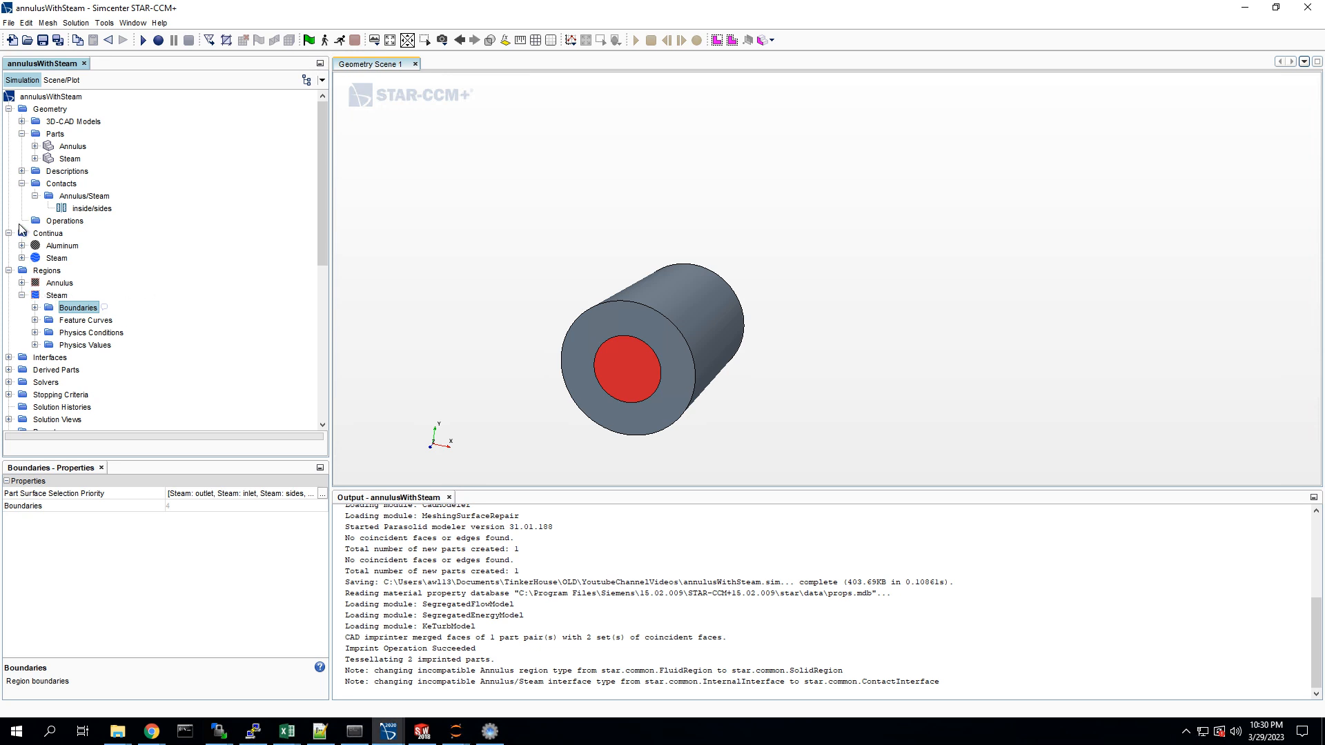
click(36, 345)
click(34, 332)
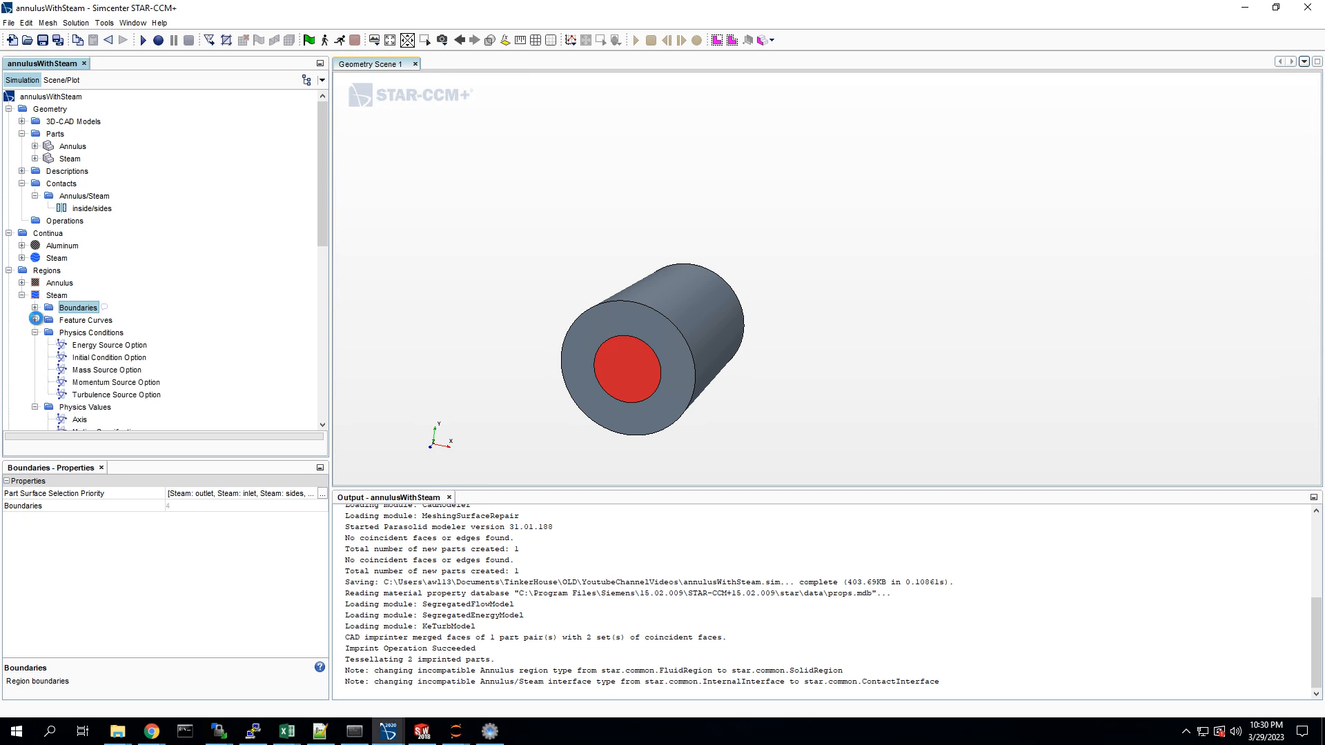
click(34, 320)
Step: Set the velocity magnitude at the Steam region's inlet boundary to 2 m/s
click(34, 308)
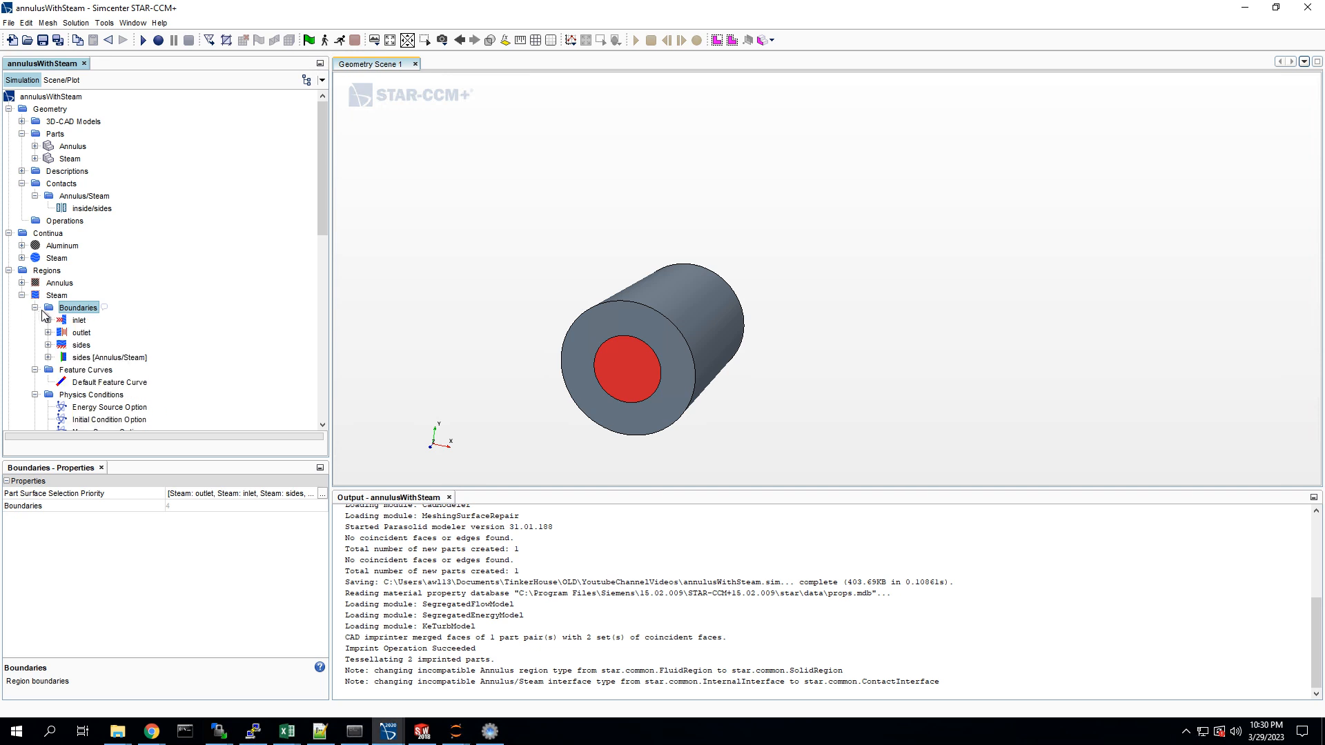
click(48, 320)
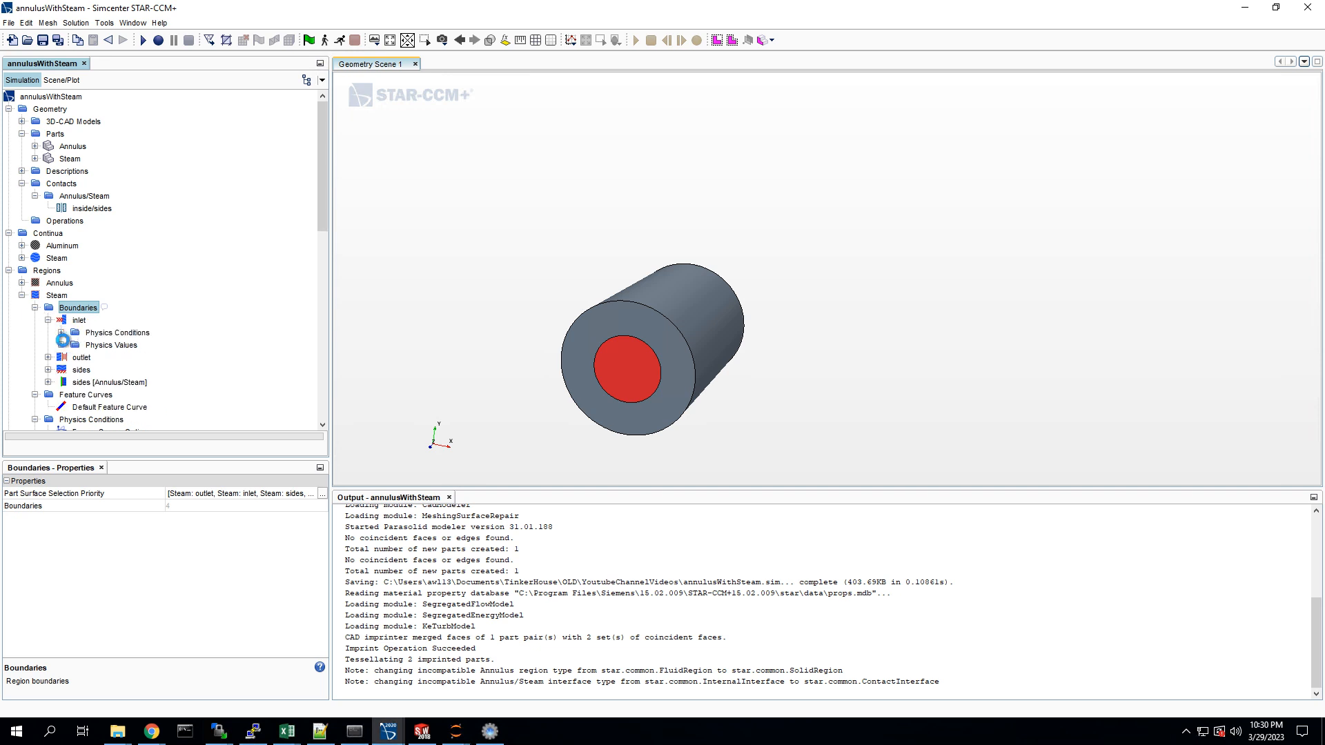
click(62, 345)
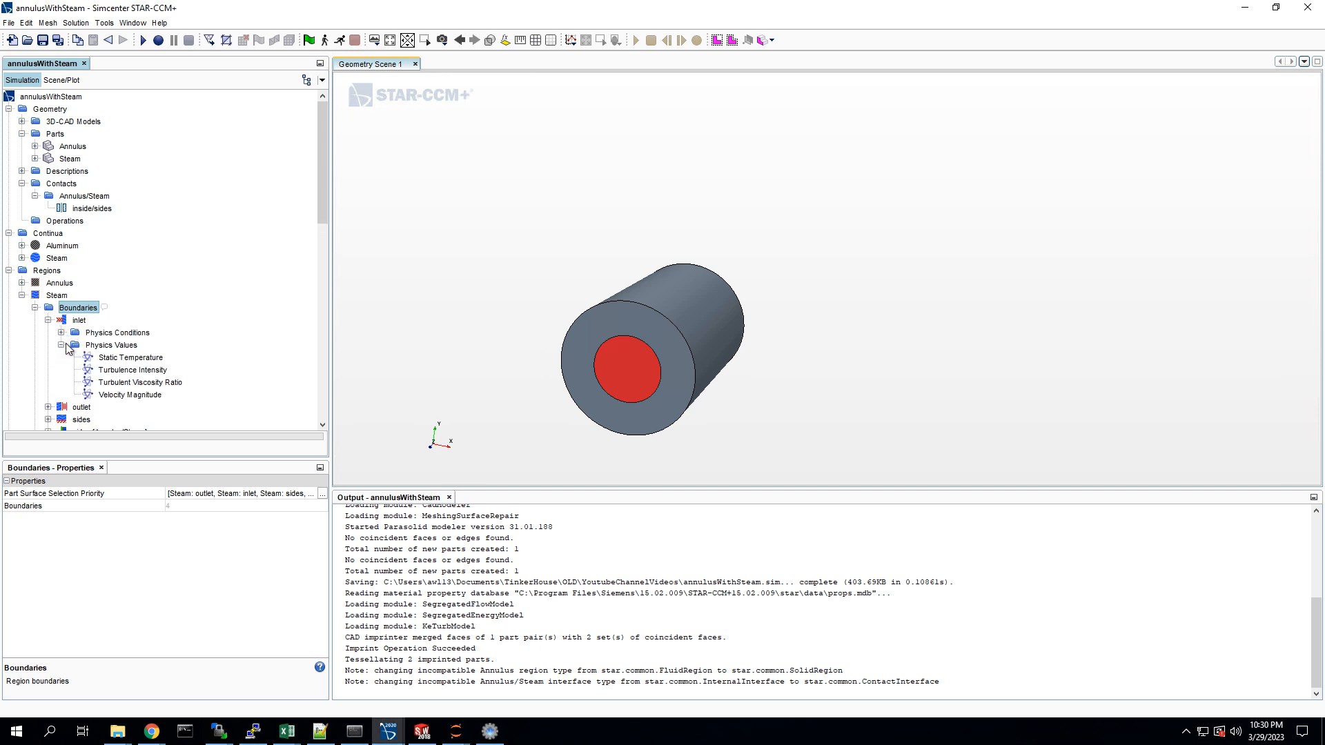
click(159, 398)
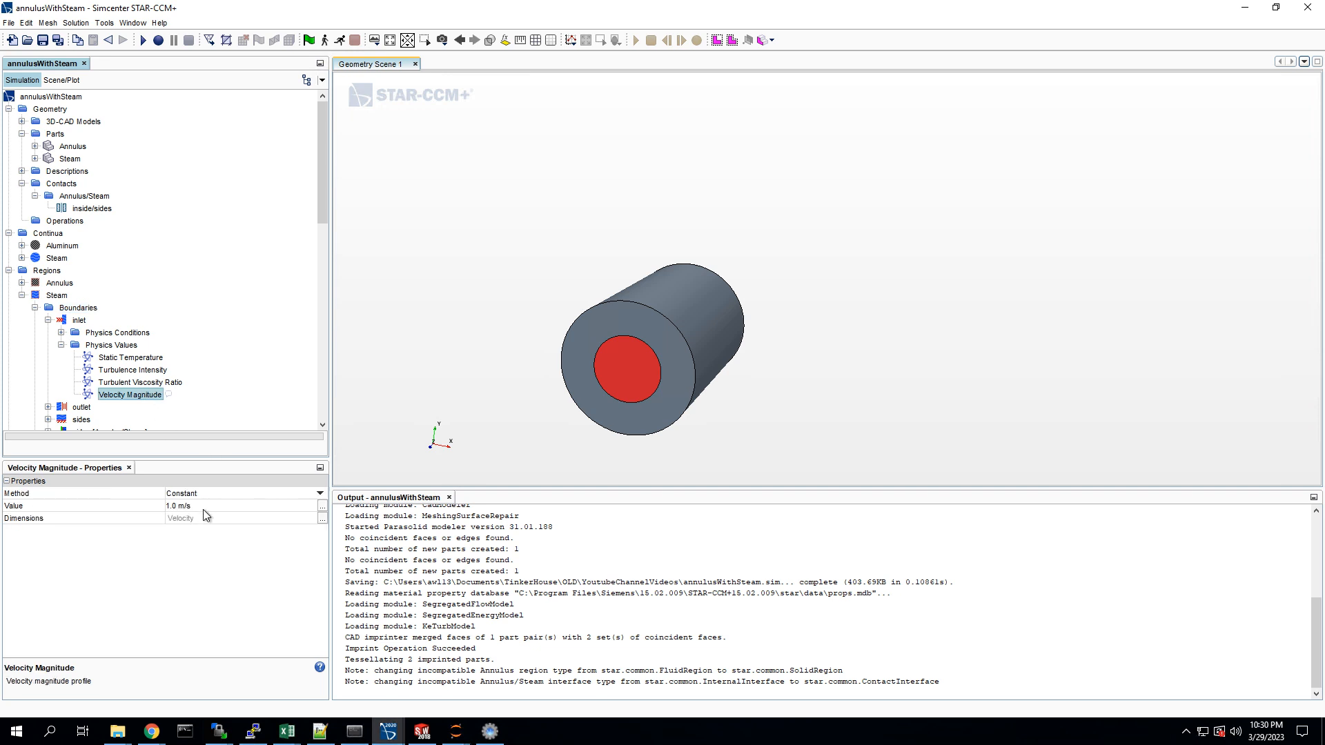
click(234, 508)
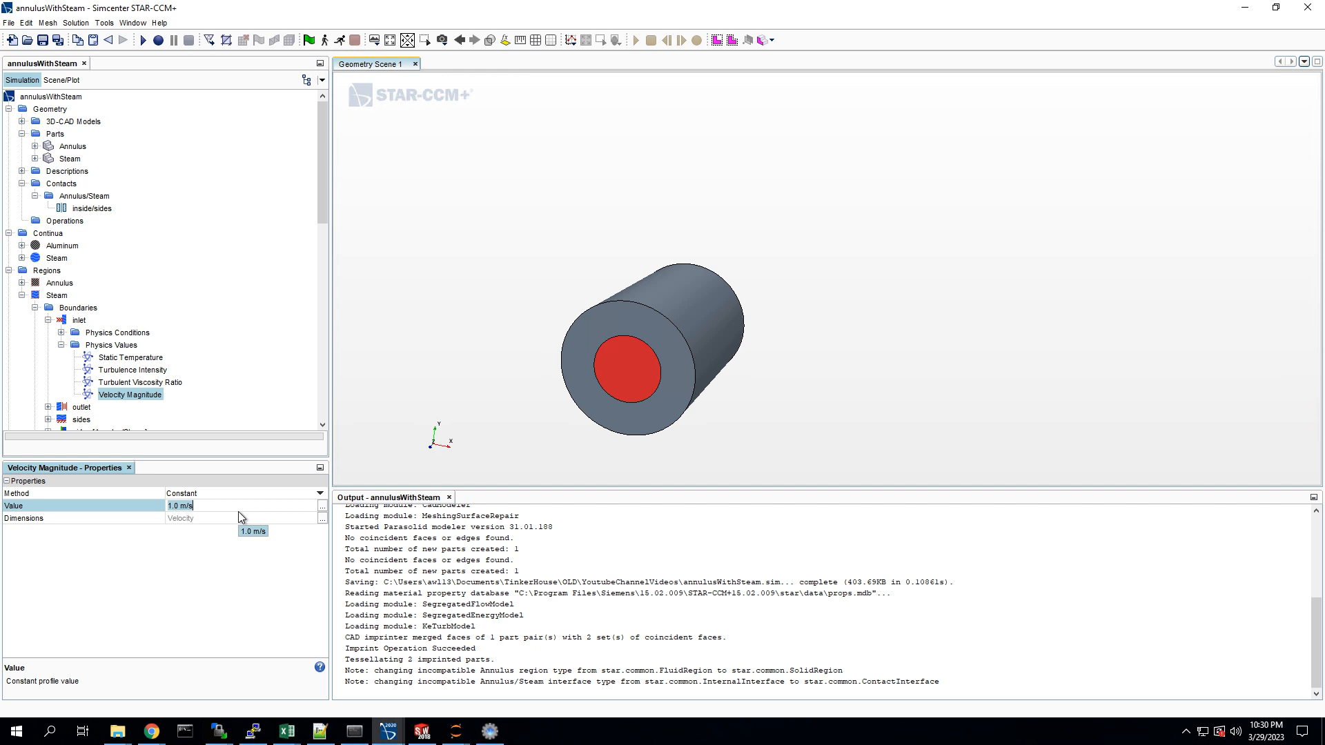
text(2)
key(Return)
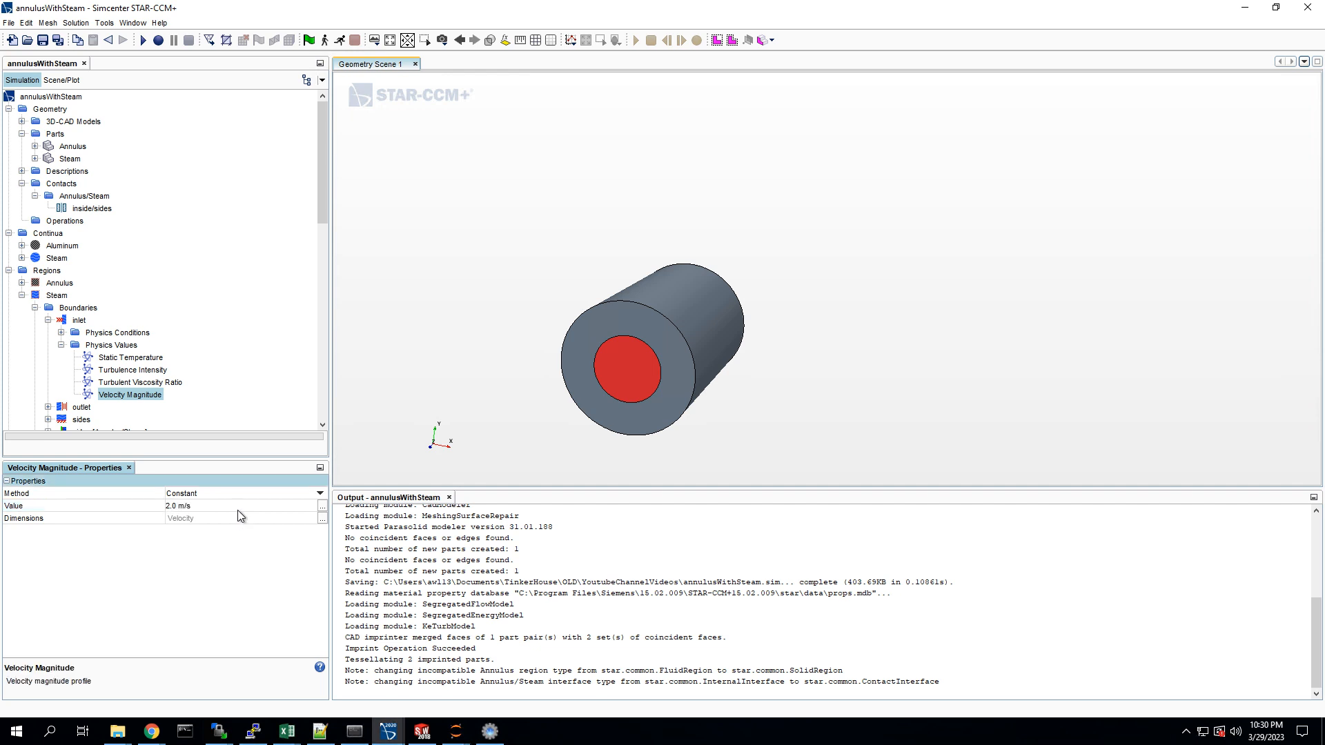
Step: Check the inlet's turbulence values and set its static temperature to 400 K
click(170, 385)
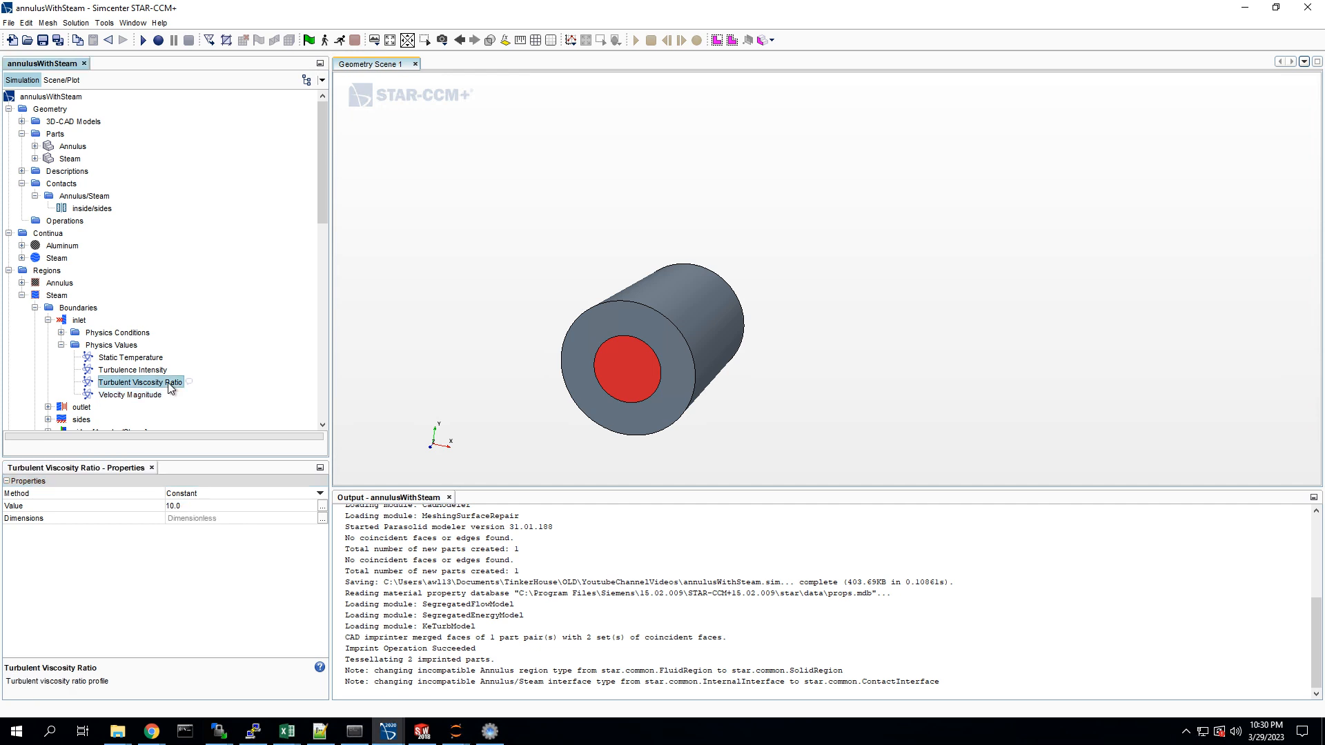
click(143, 371)
click(124, 360)
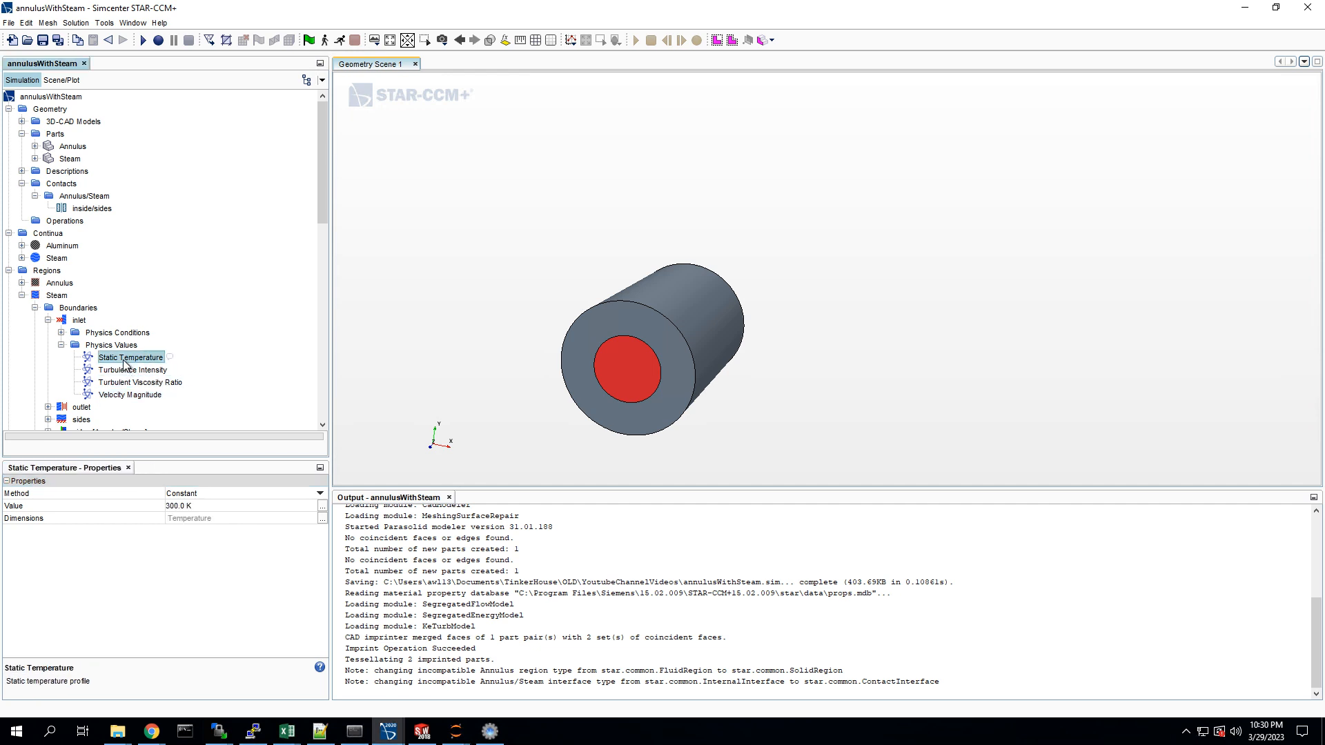
click(200, 506)
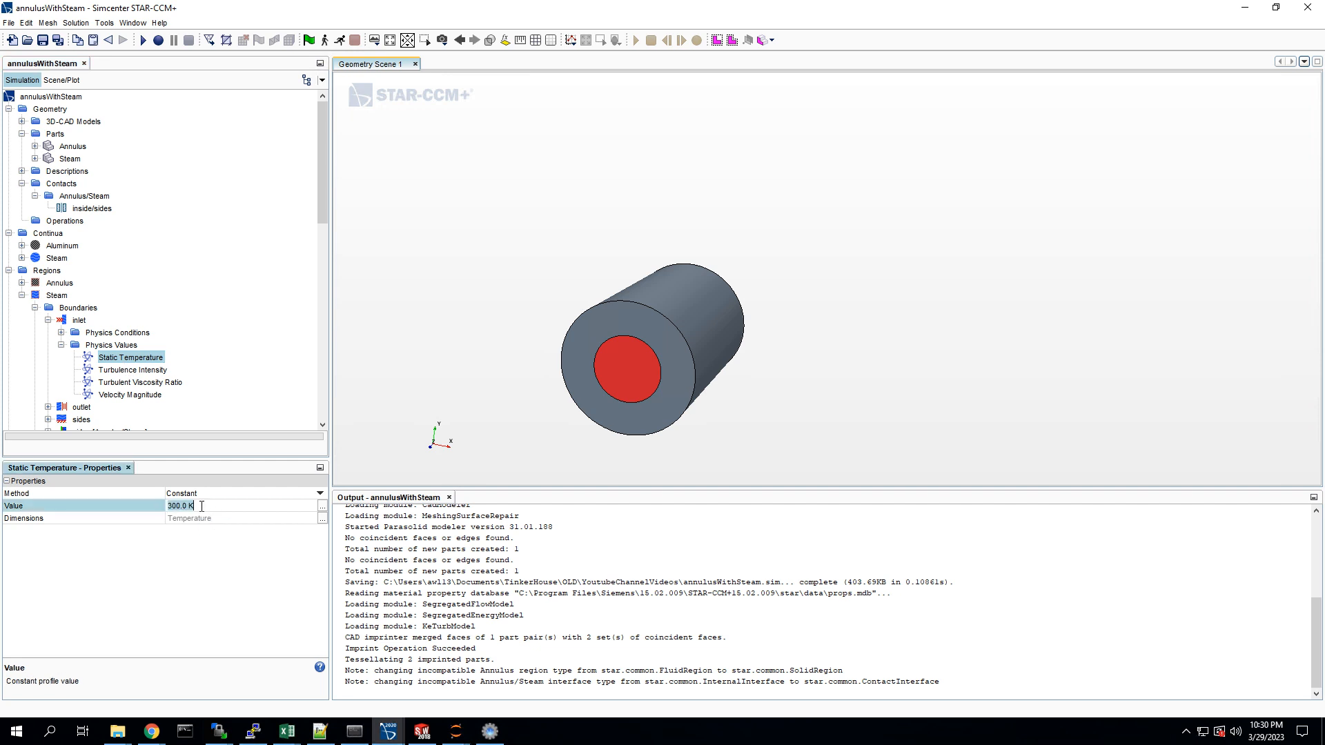
text(400)
key(Return)
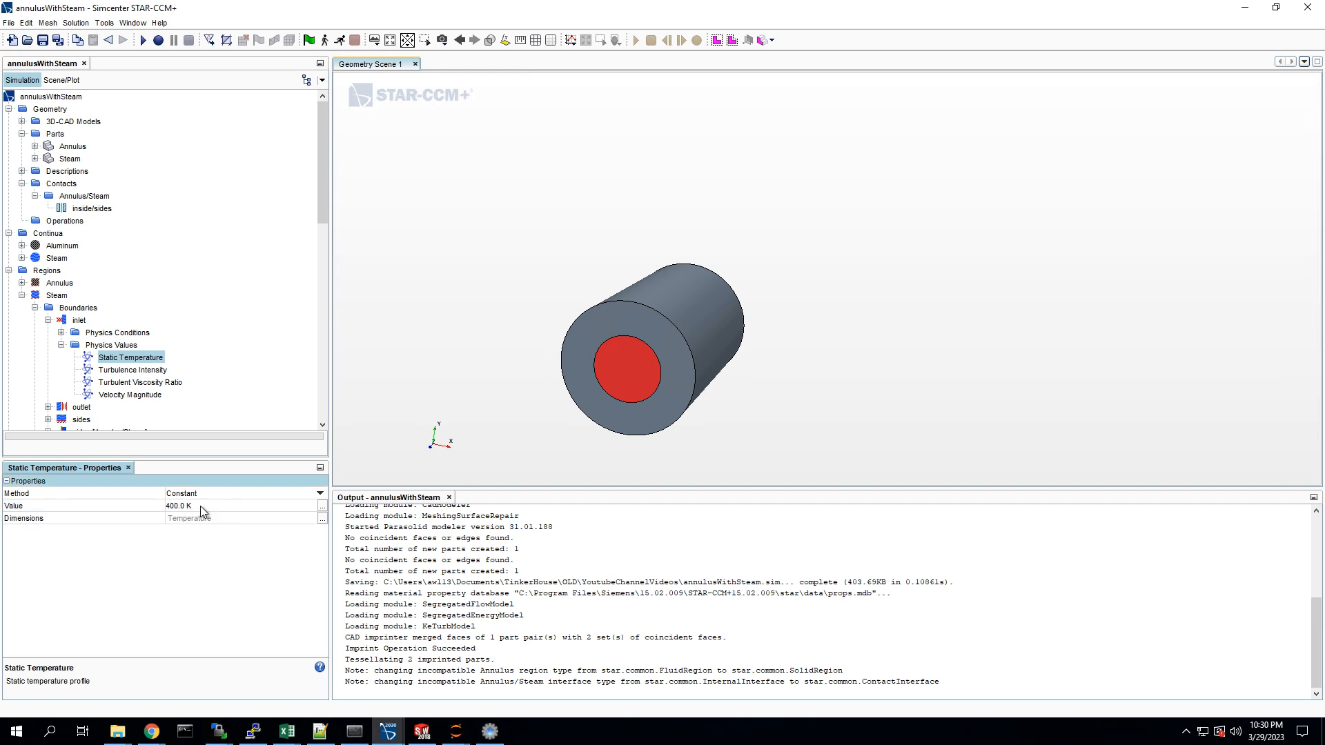
Step: Review the inlet's flow direction, reference frame, turbulence and velocity specifications
click(61, 345)
click(62, 333)
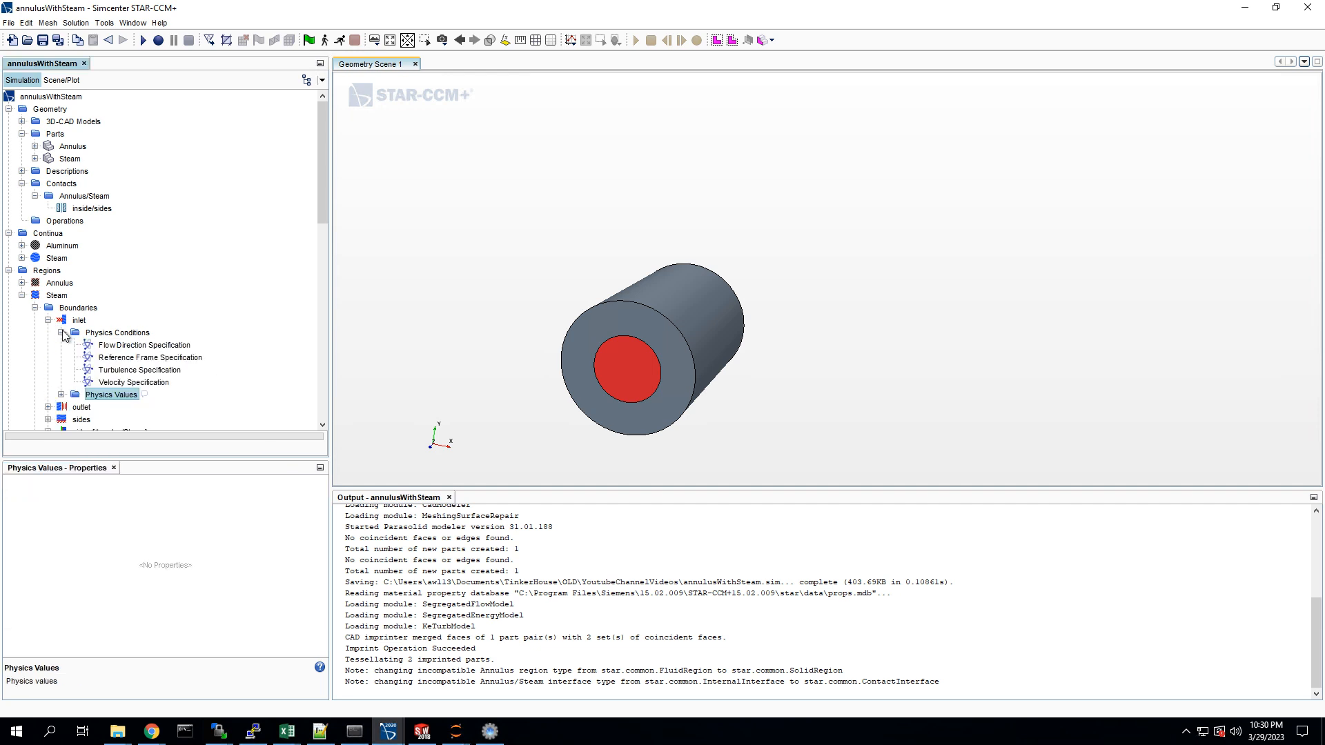
click(118, 345)
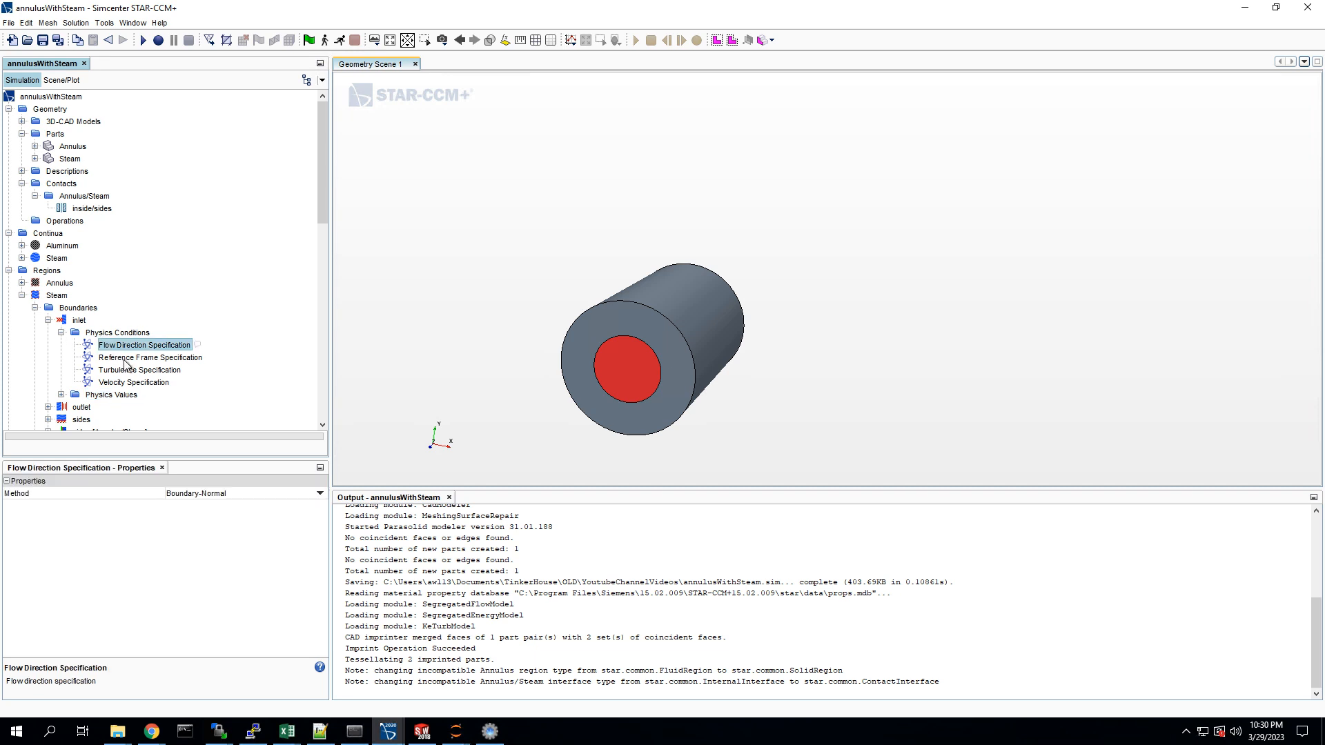
click(125, 358)
click(125, 370)
click(132, 383)
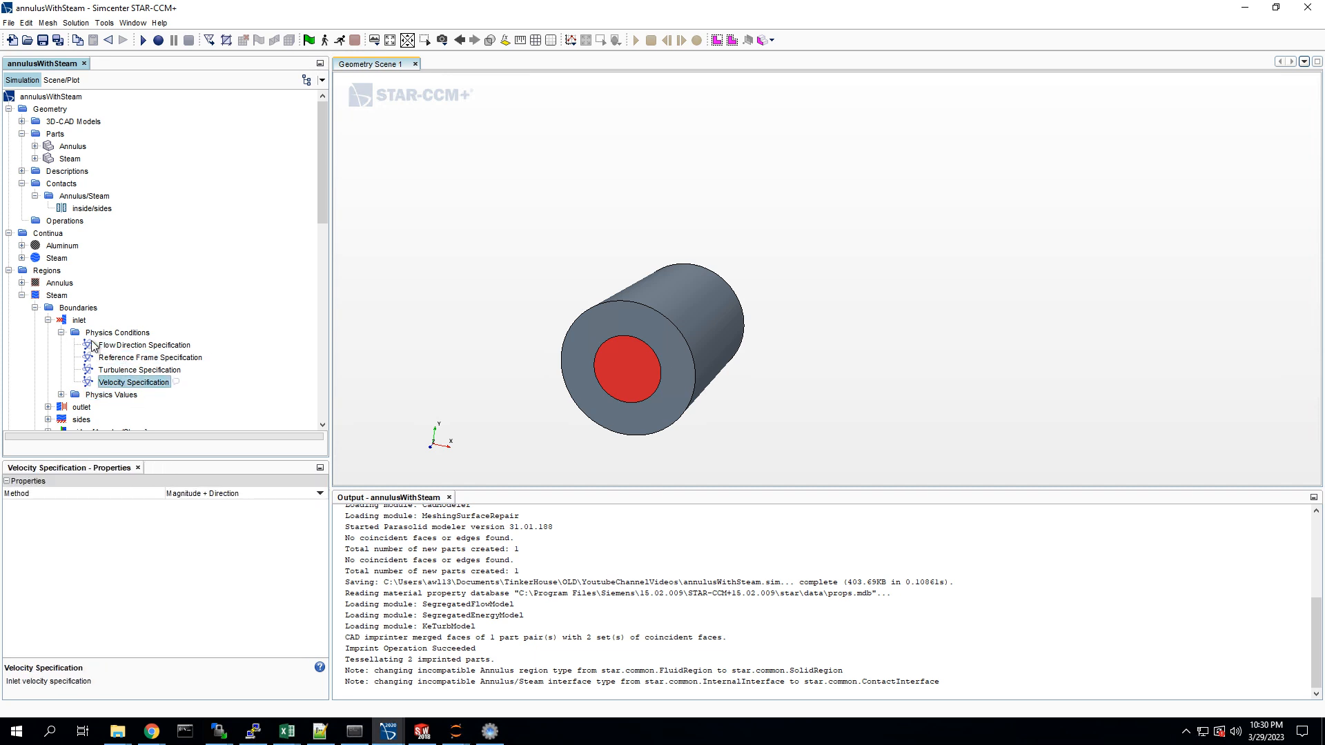
click(60, 332)
Step: Examine the Steam outlet boundary's pressure outlet option and its pressure value
click(48, 357)
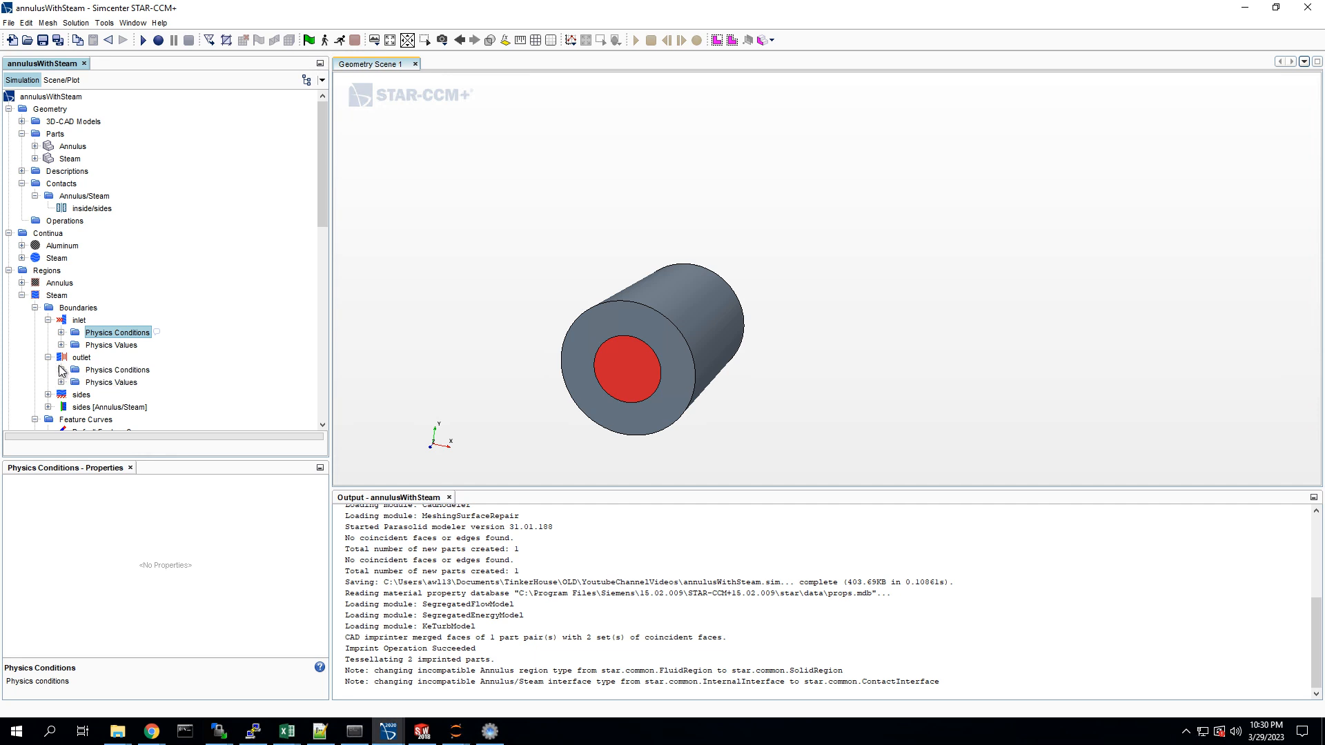
click(61, 370)
scroll(63, 370, down, 1)
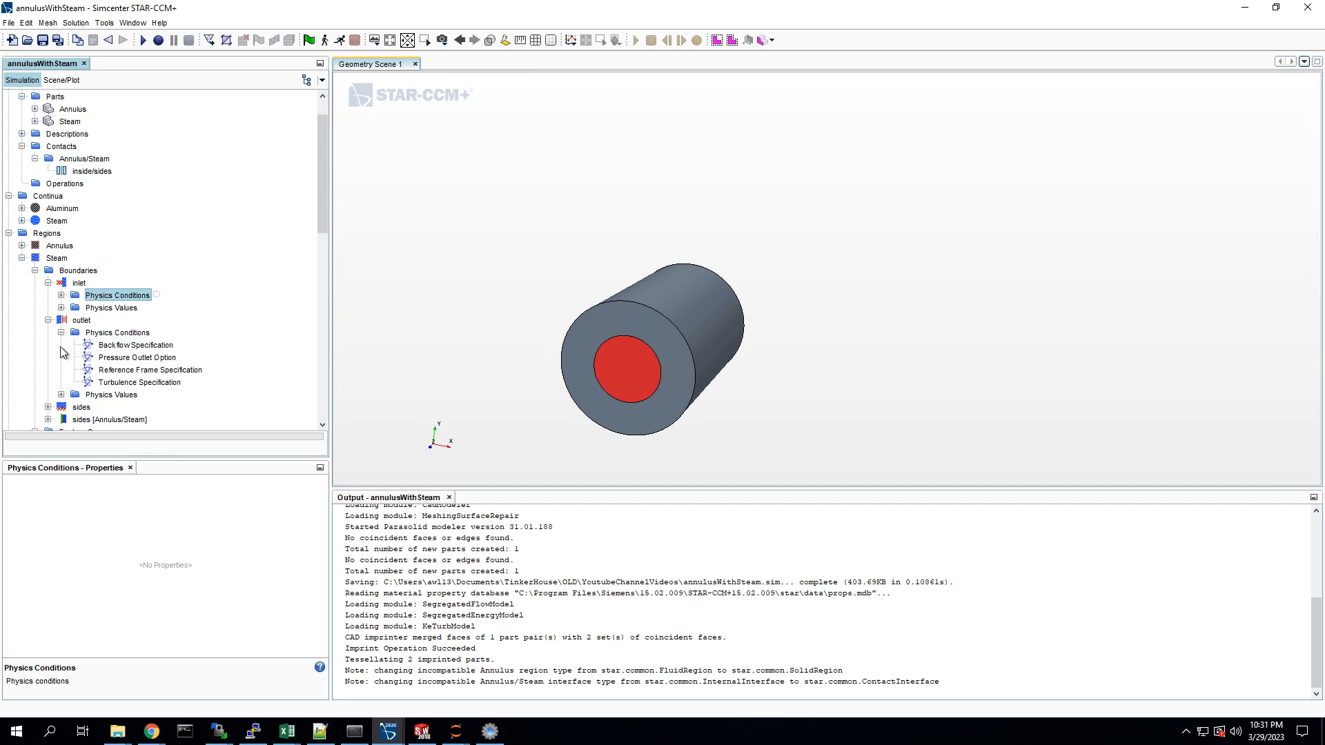
scroll(63, 369, down, 1)
click(126, 319)
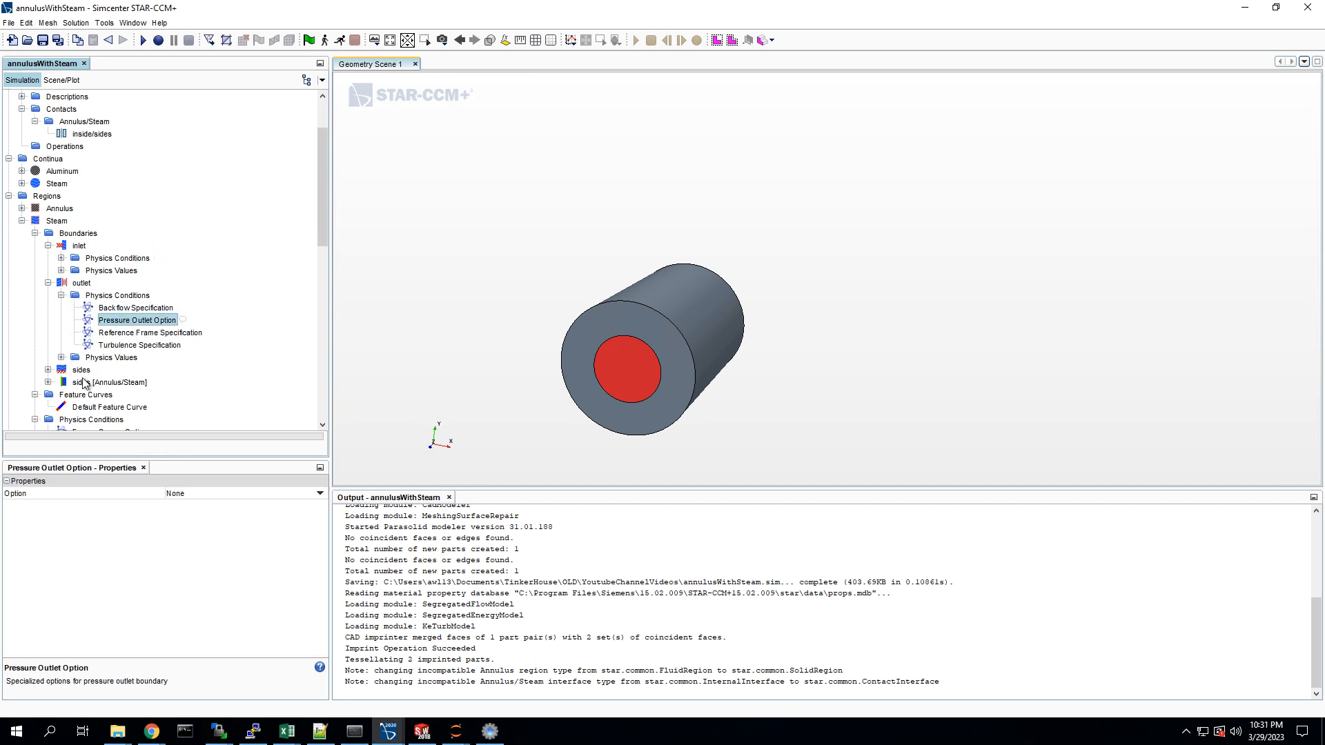
click(61, 358)
click(125, 371)
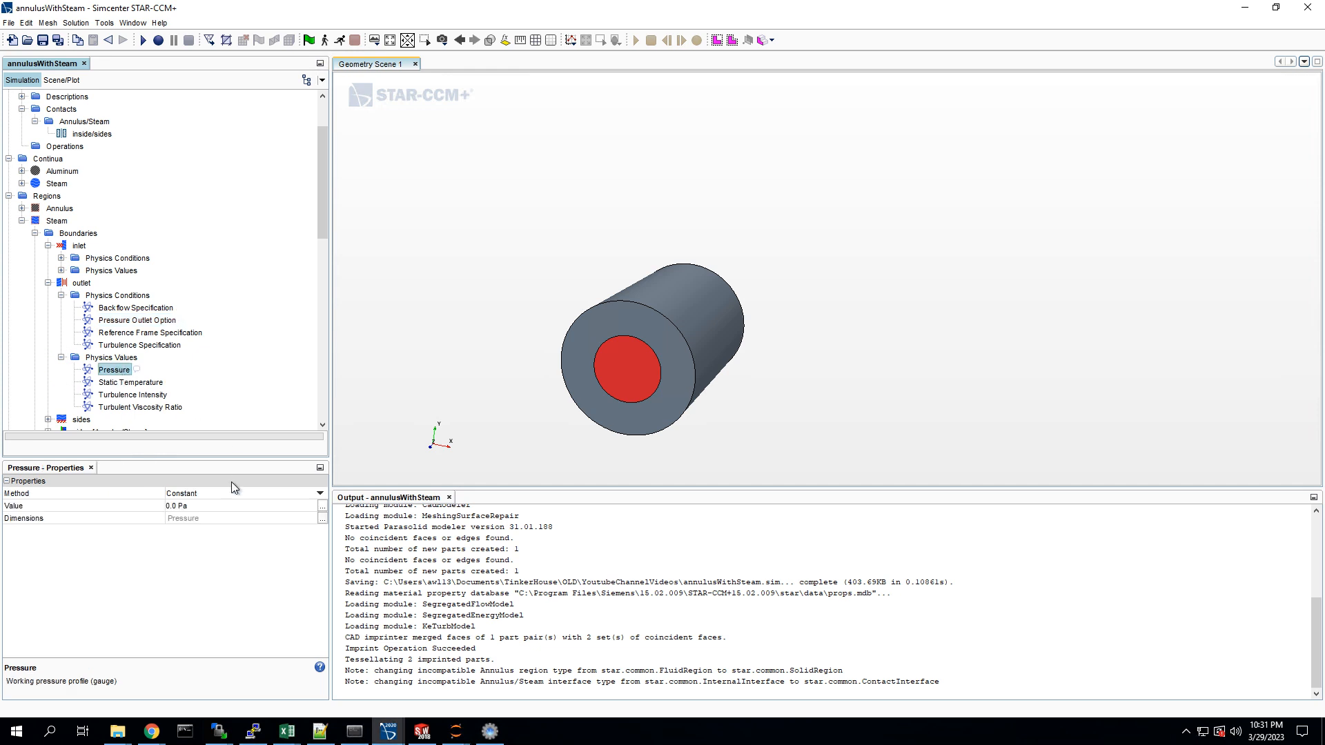
Step: Set the static temperature at the Steam region's outlet boundary to 400 K and collapse the outlet node
click(137, 384)
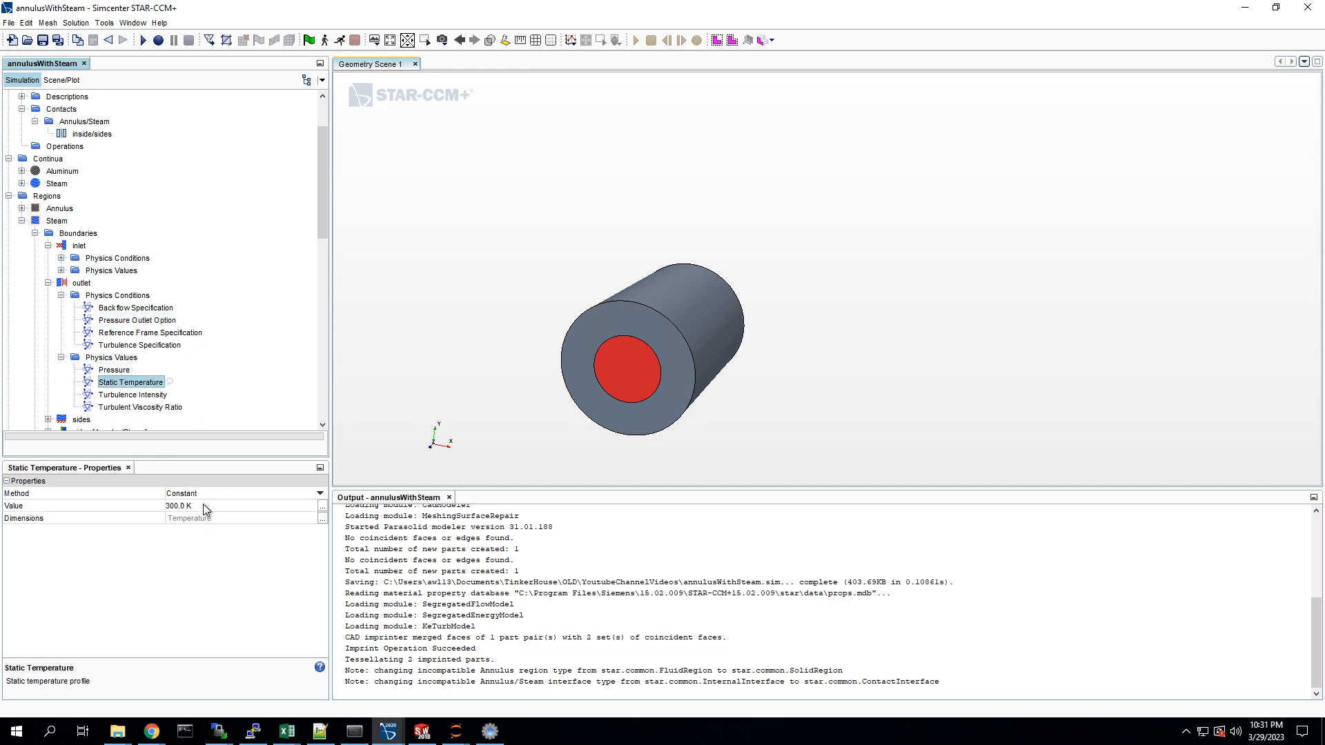
click(204, 507)
click(205, 506)
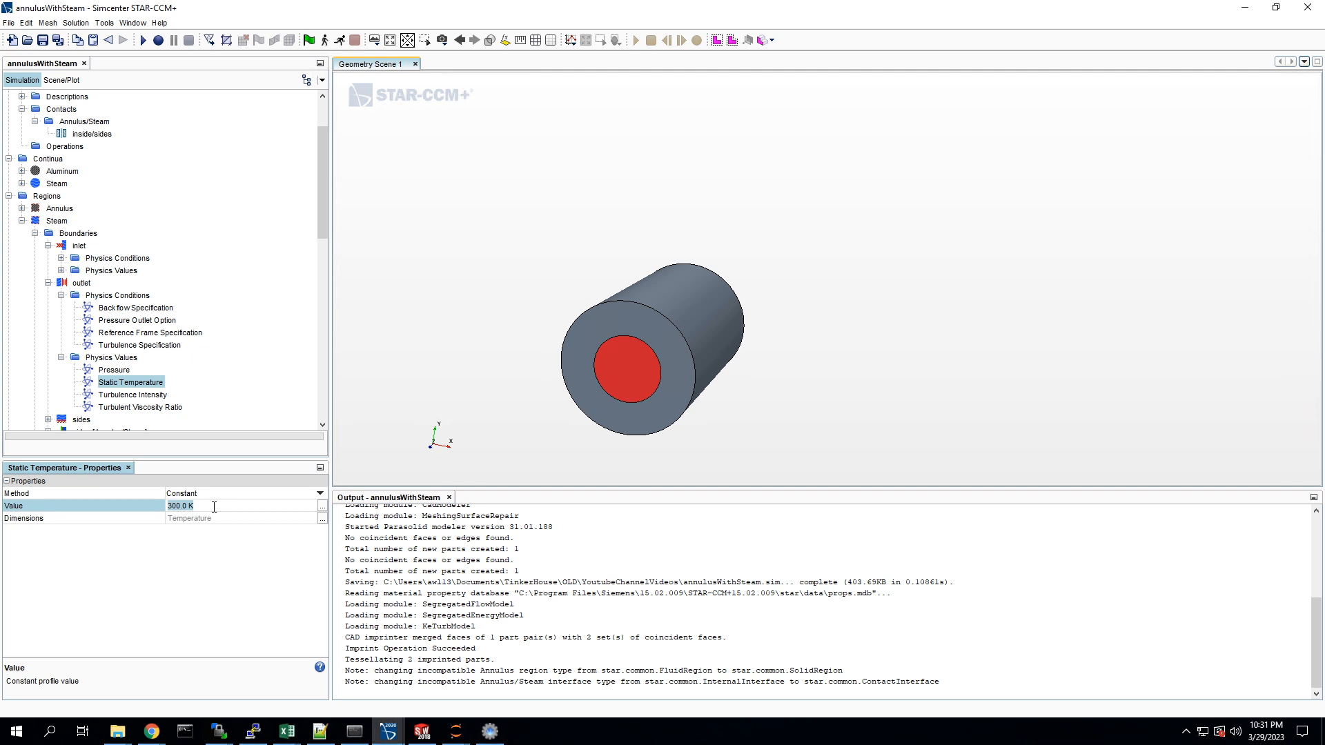
text(400)
key(Return)
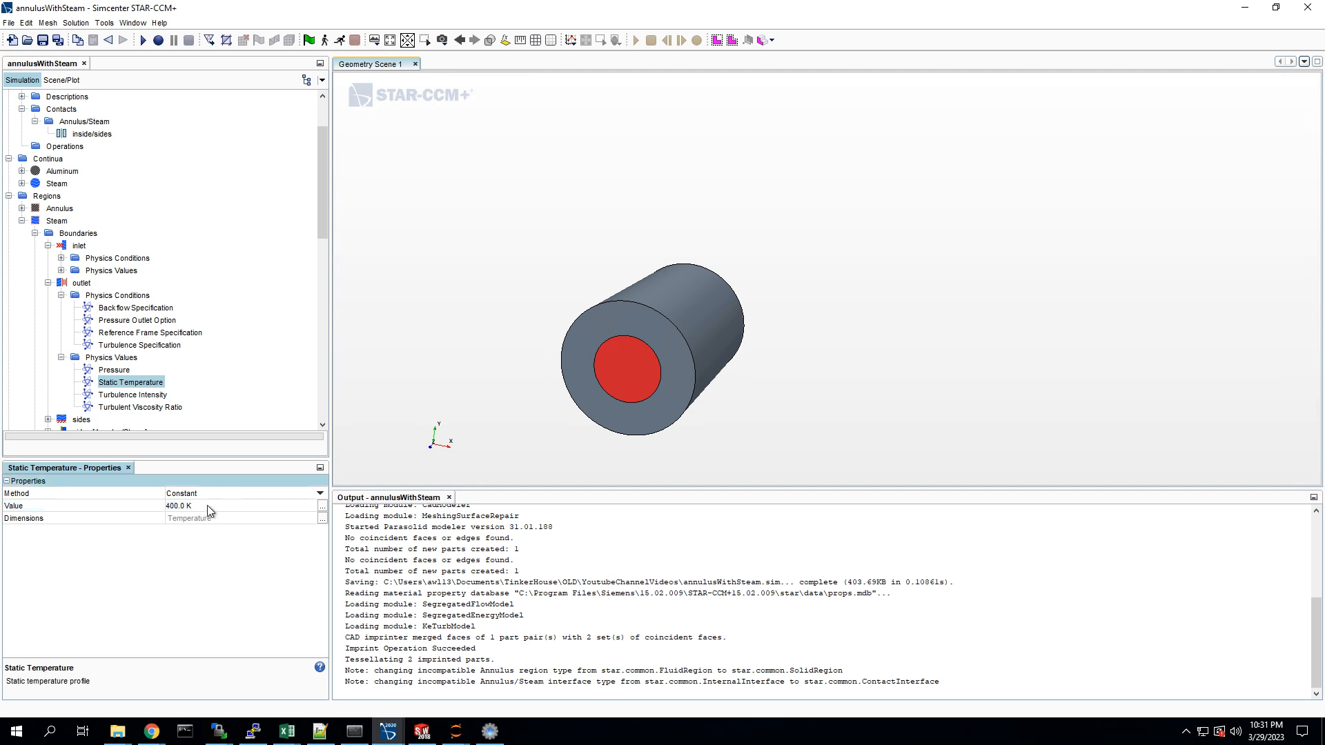
click(141, 407)
click(61, 358)
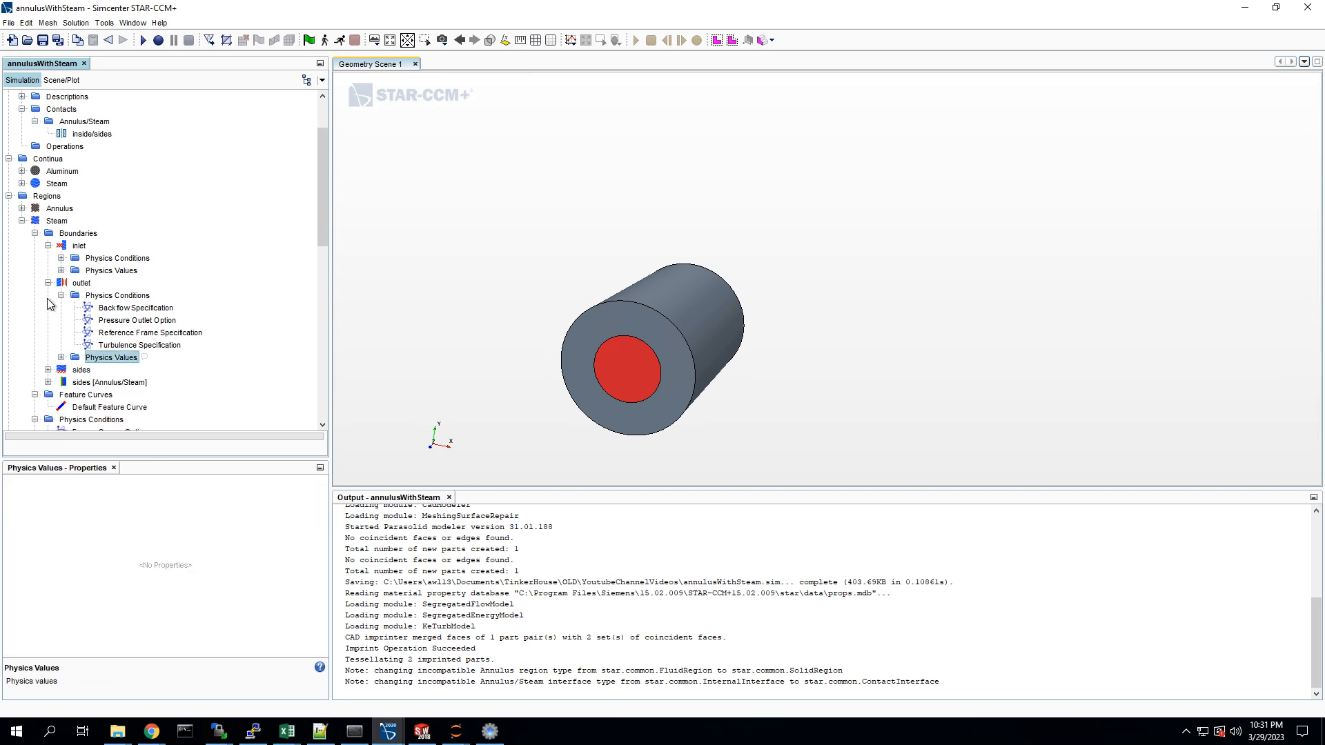
click(48, 282)
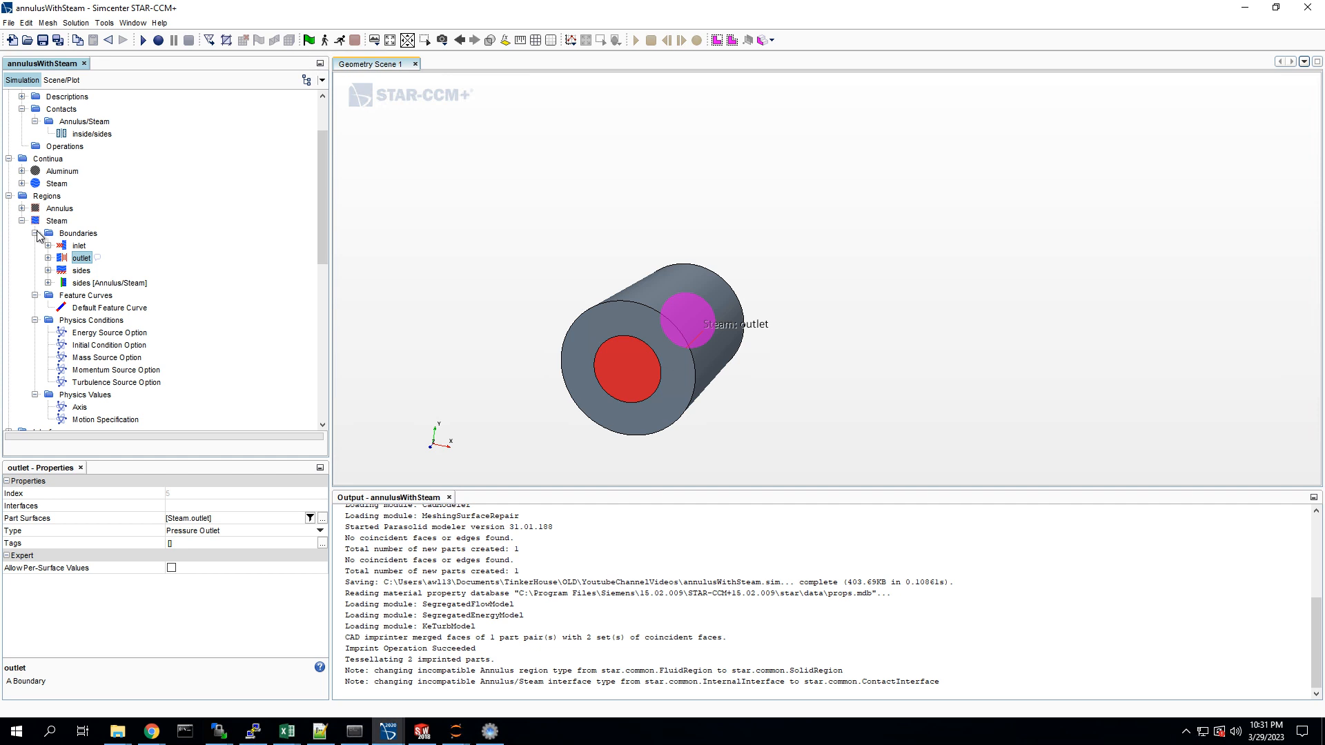
Step: Collapse the Steam region's boundaries, feature curves and physics conditions, and the region itself
click(35, 233)
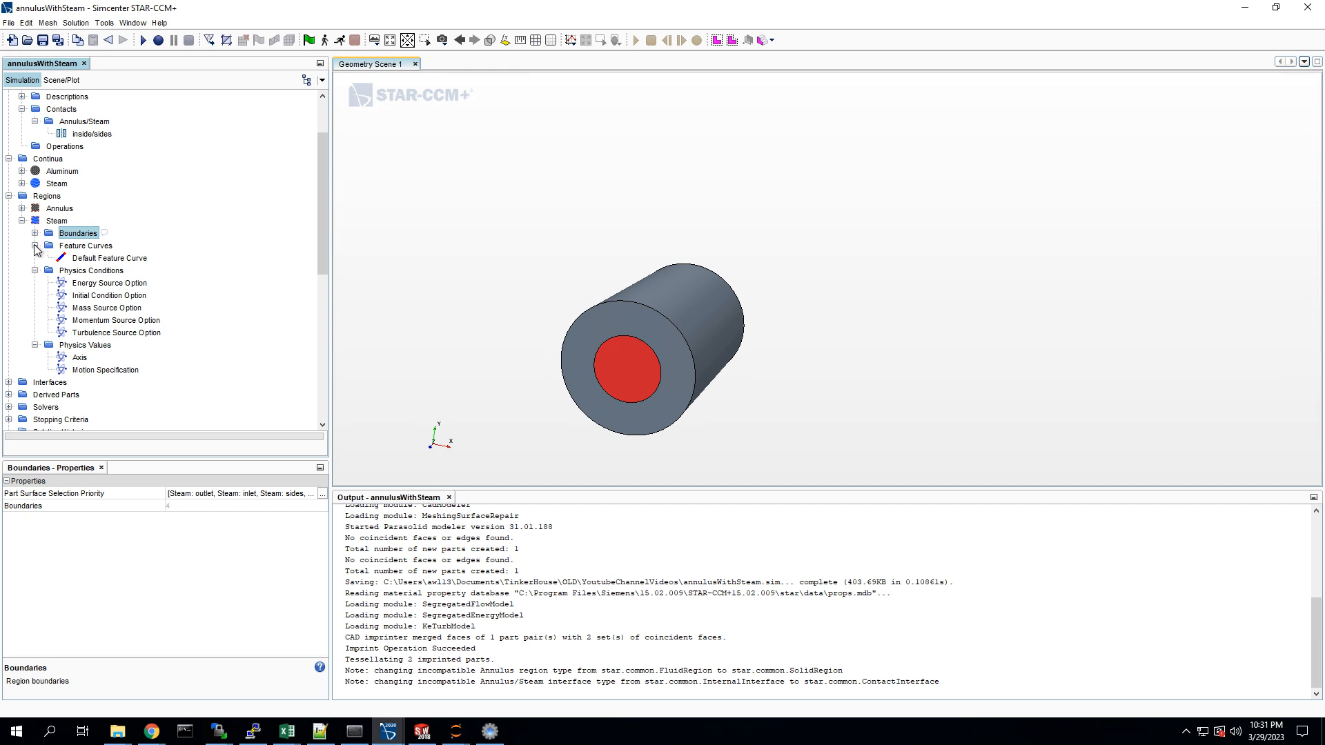
click(35, 246)
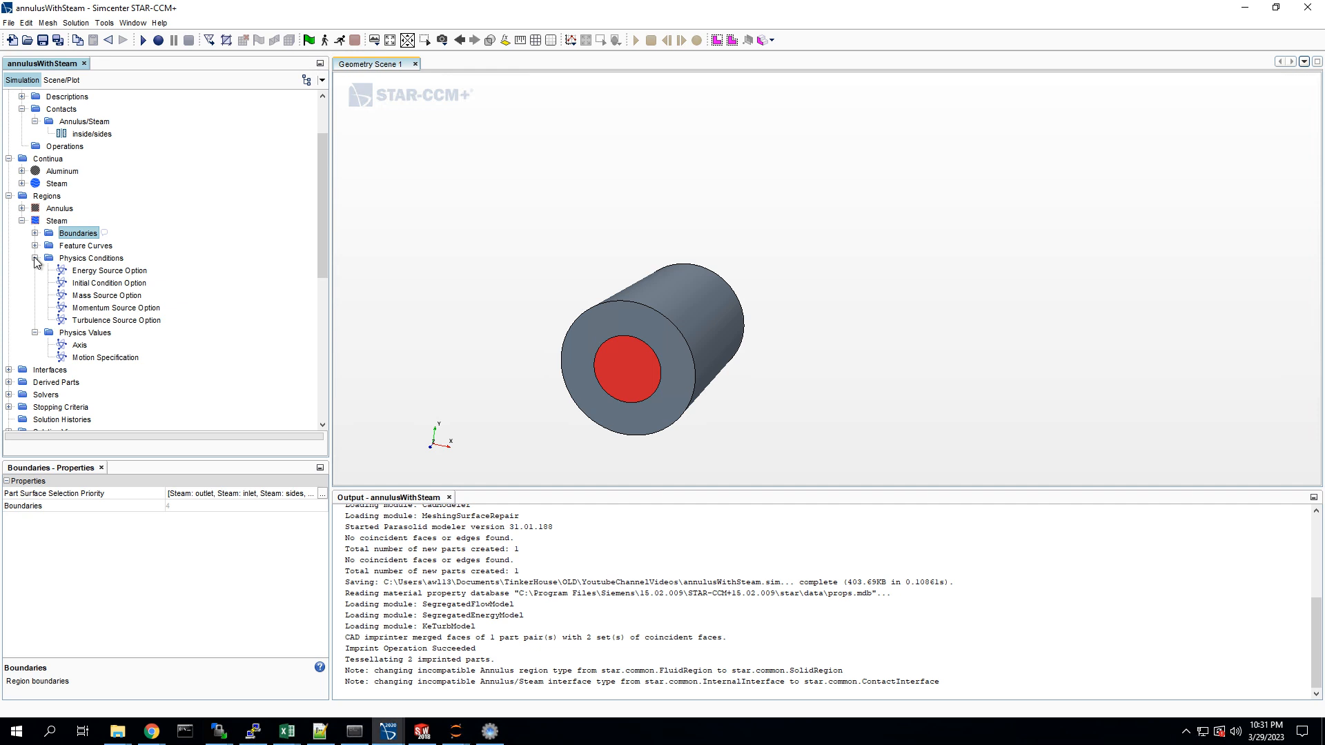
click(35, 258)
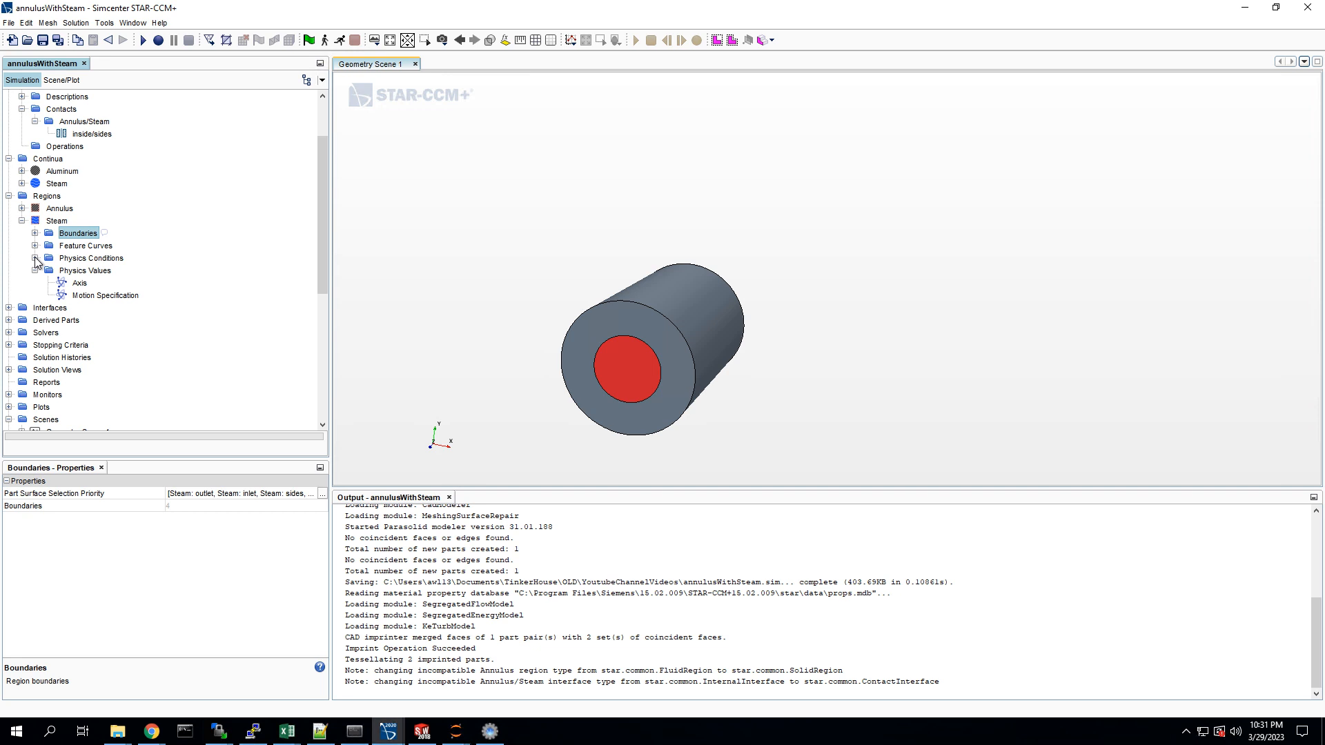
click(34, 233)
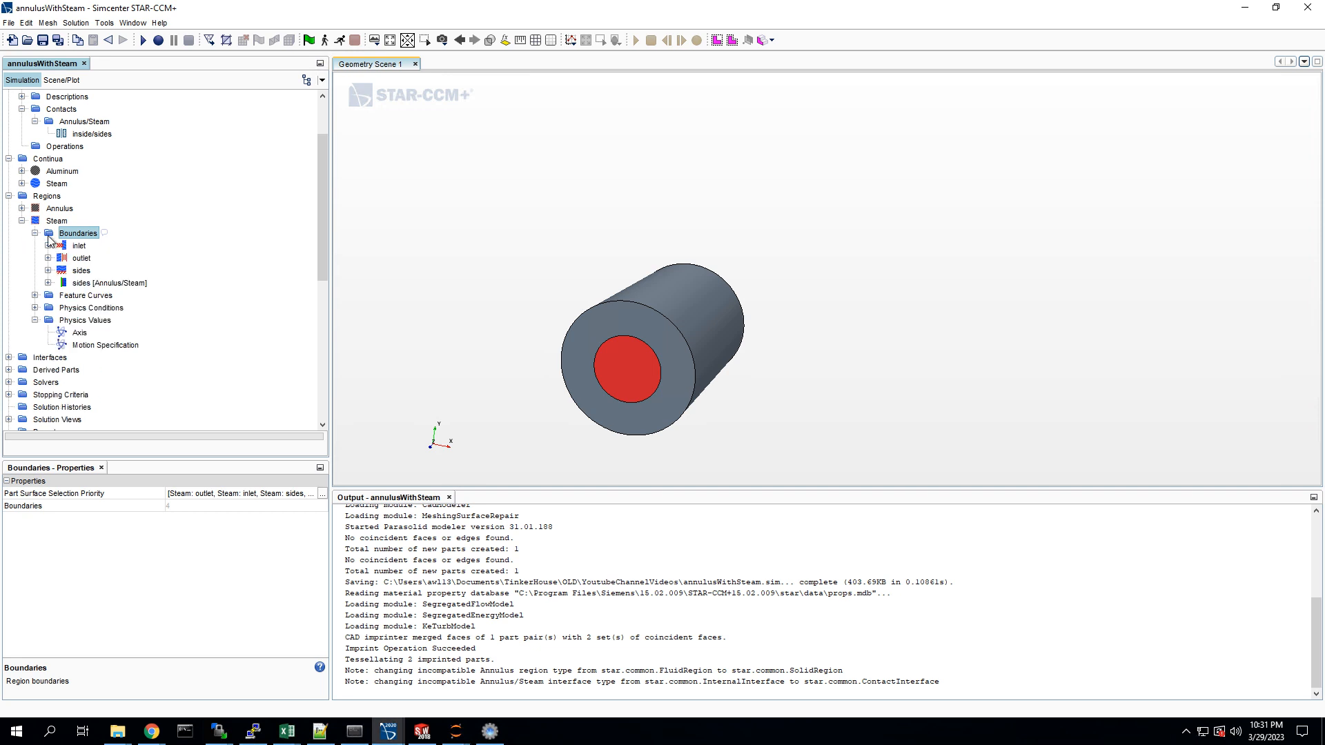
click(35, 234)
click(22, 221)
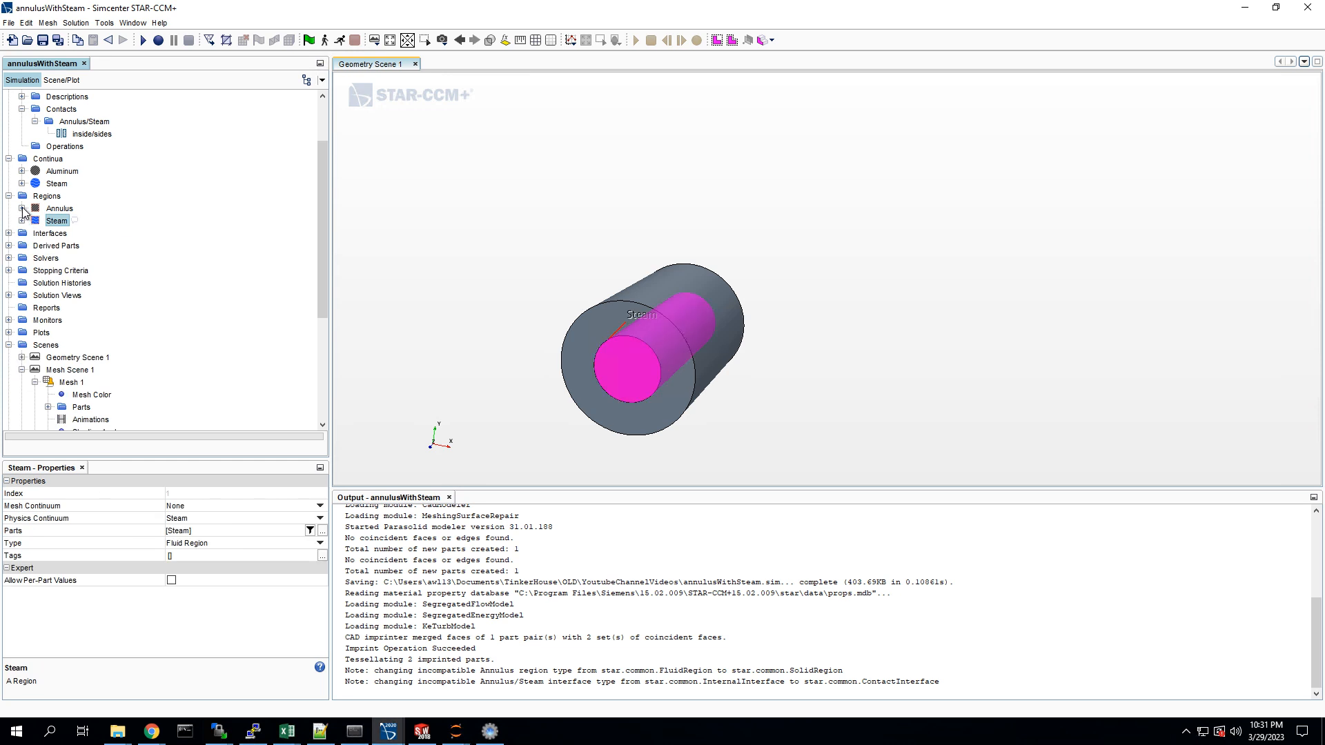
Step: Set the thermal specification of the Annulus region's outside boundary to Temperature
click(22, 208)
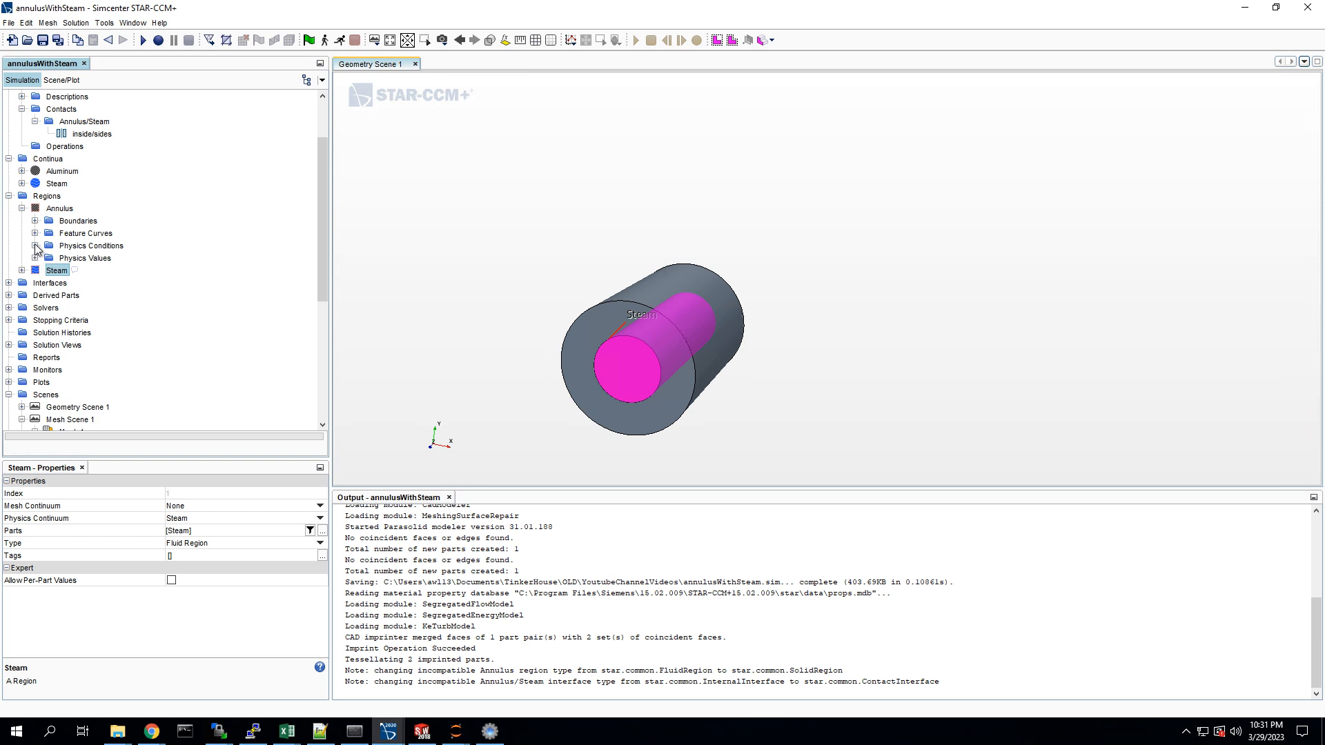
click(34, 220)
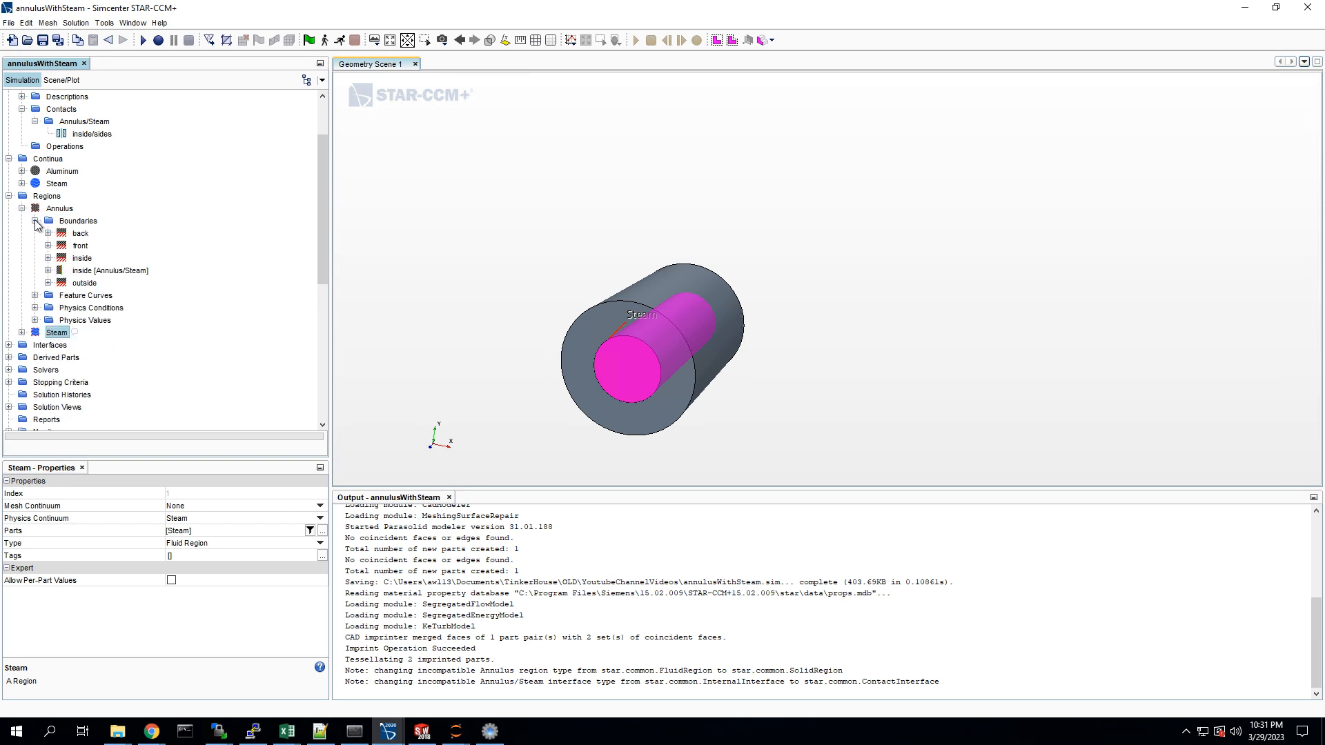
click(48, 283)
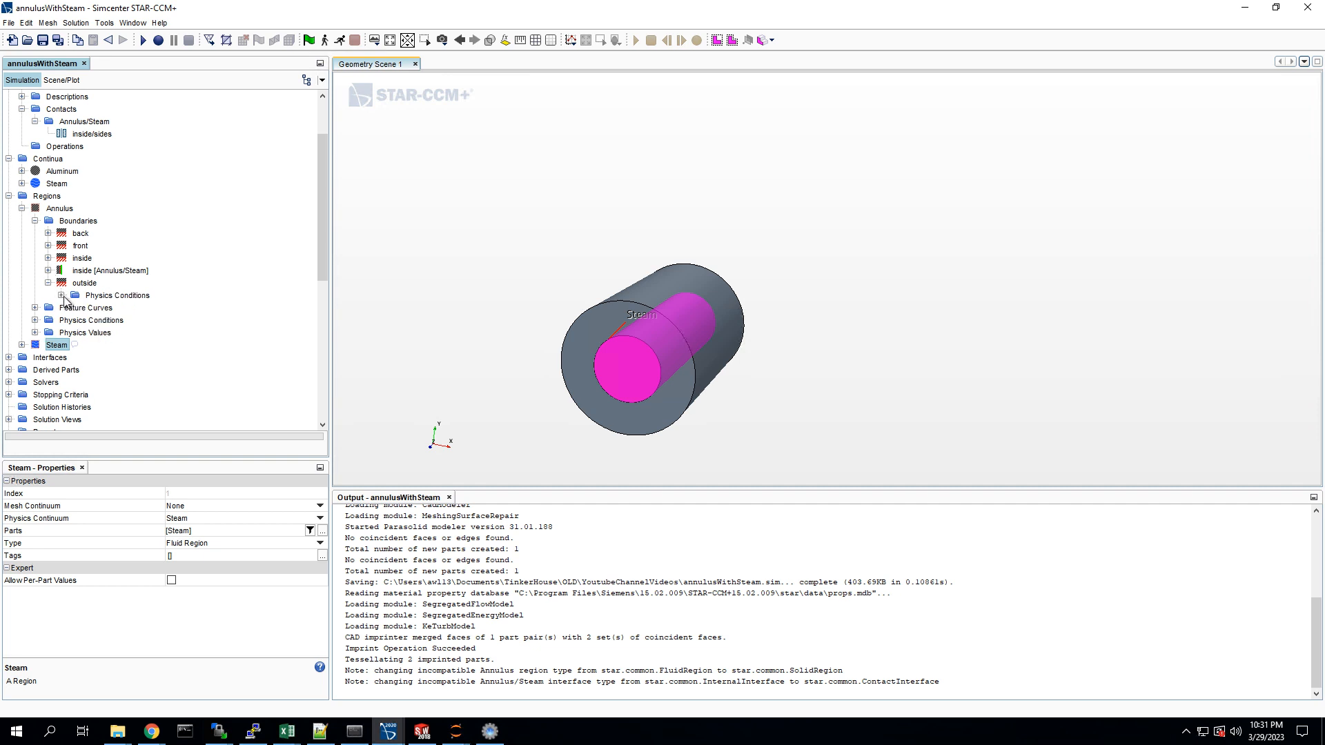
click(61, 295)
click(127, 308)
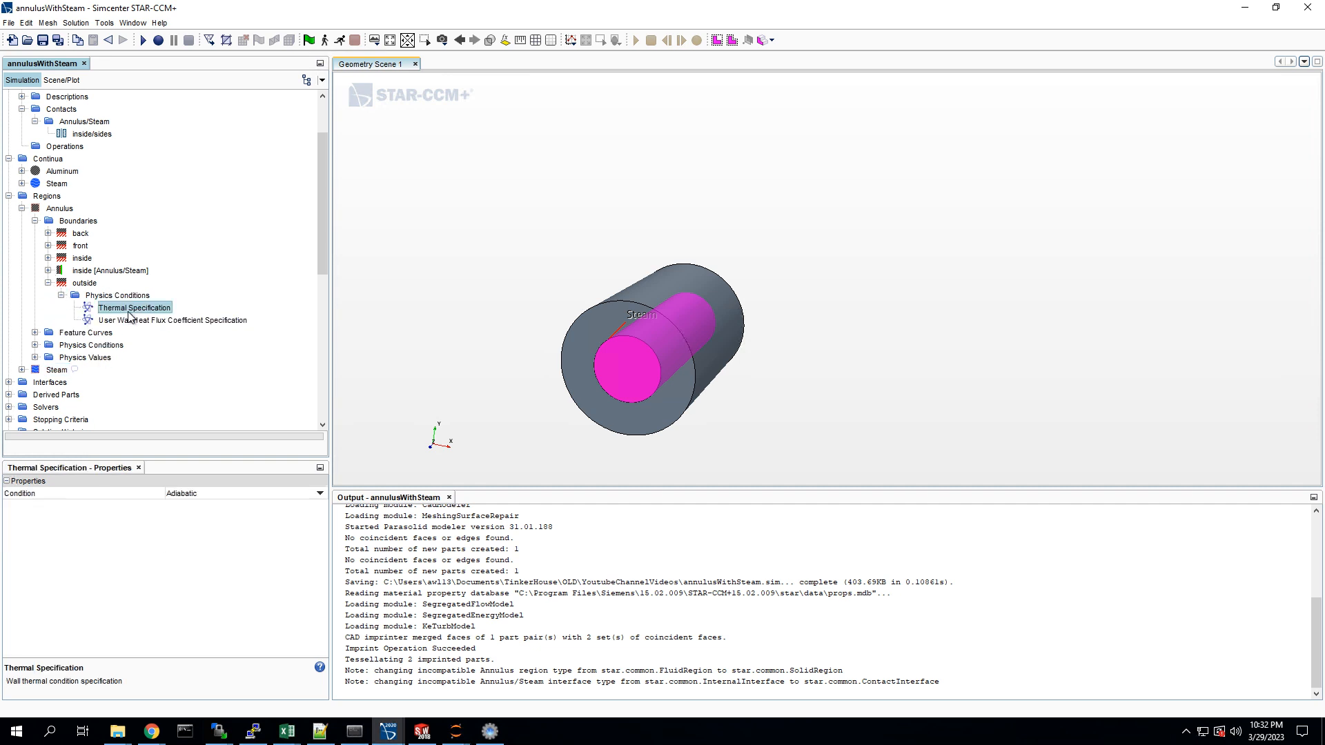
click(212, 494)
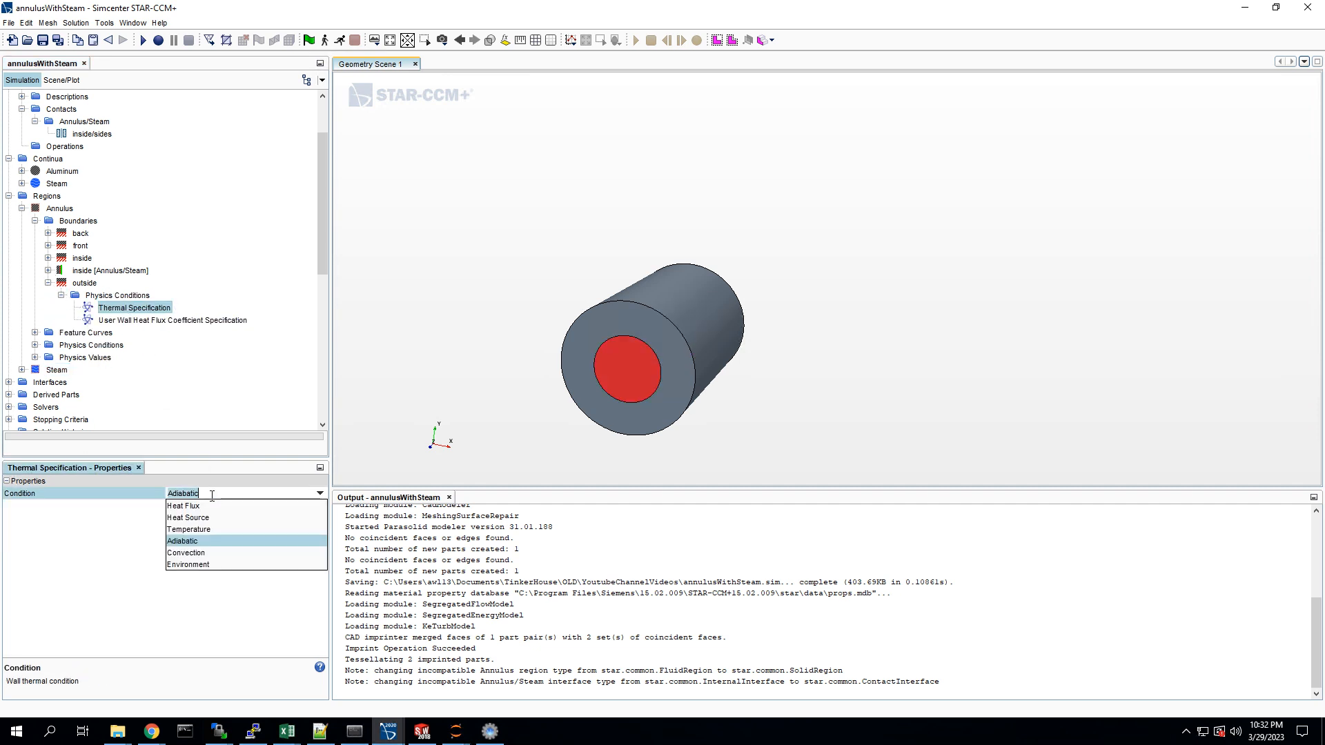
click(188, 529)
Step: Check the static temperature value of the Annulus outside boundary and collapse the Annulus region
click(61, 332)
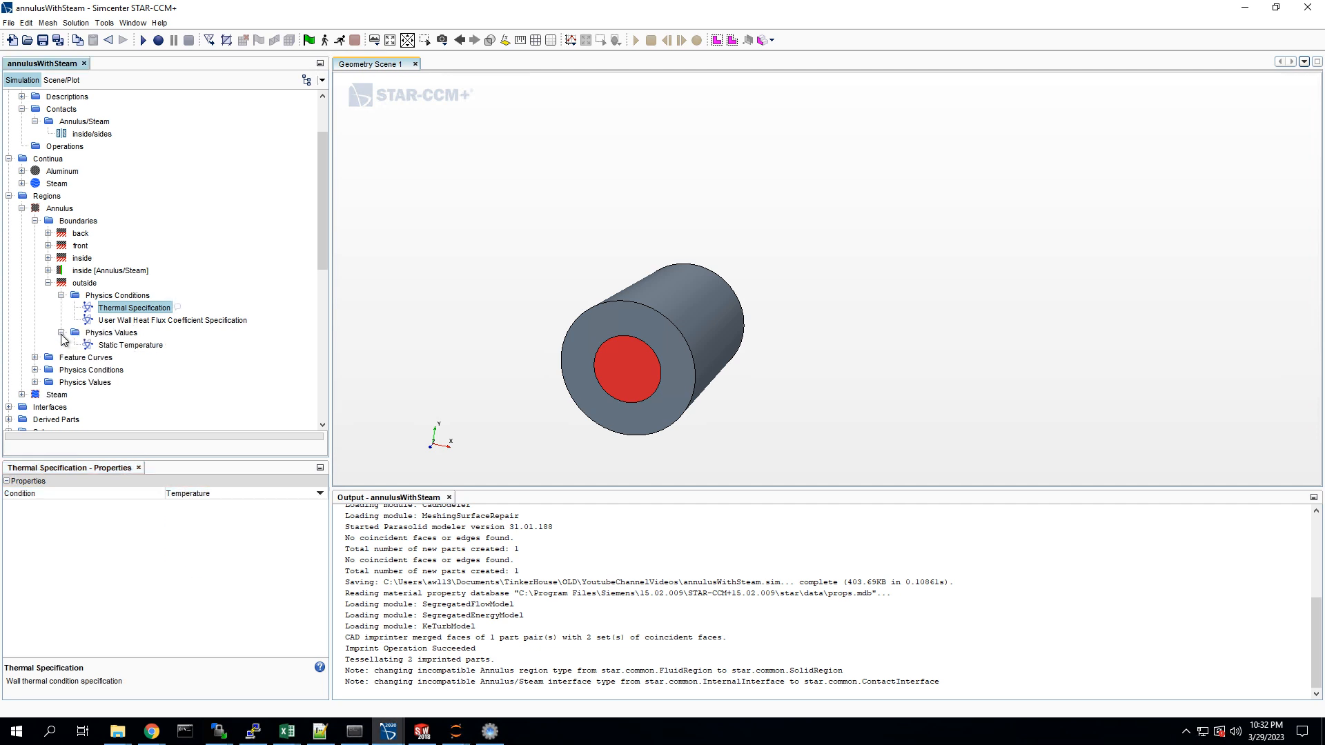
click(131, 345)
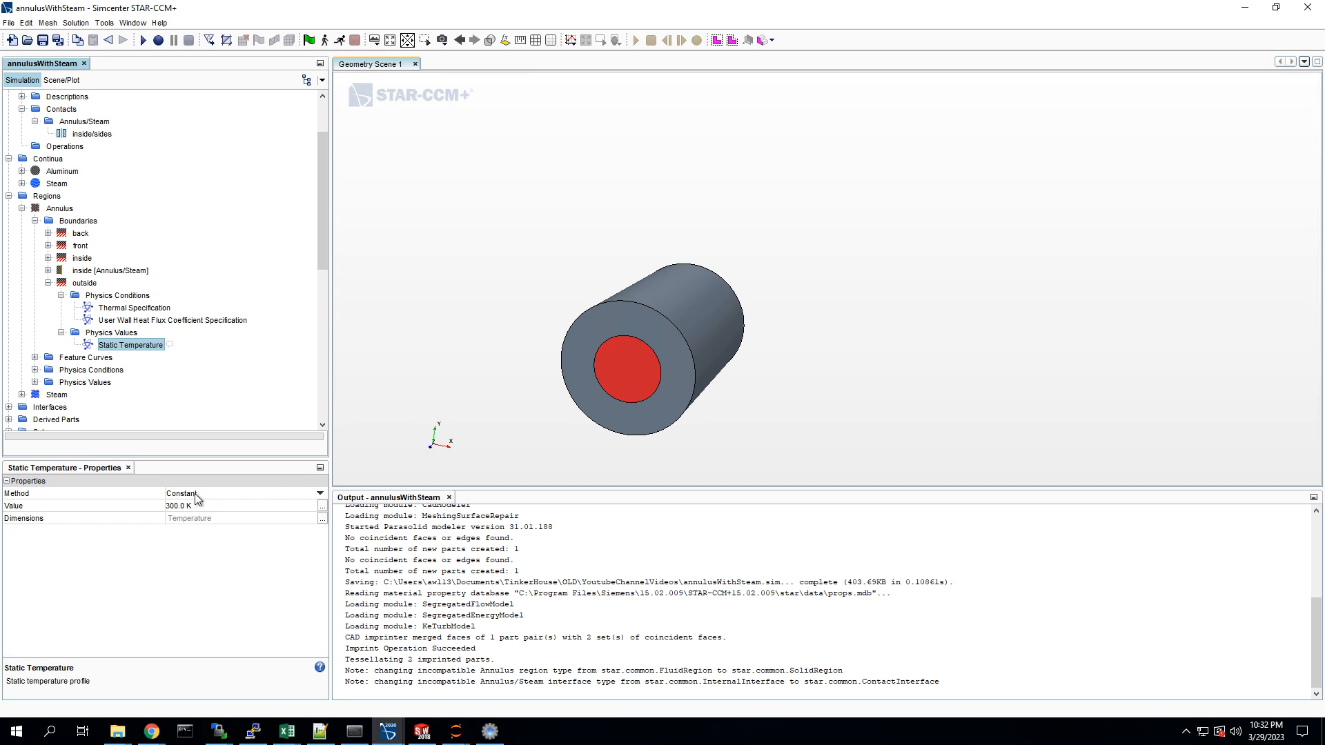
click(48, 283)
click(25, 208)
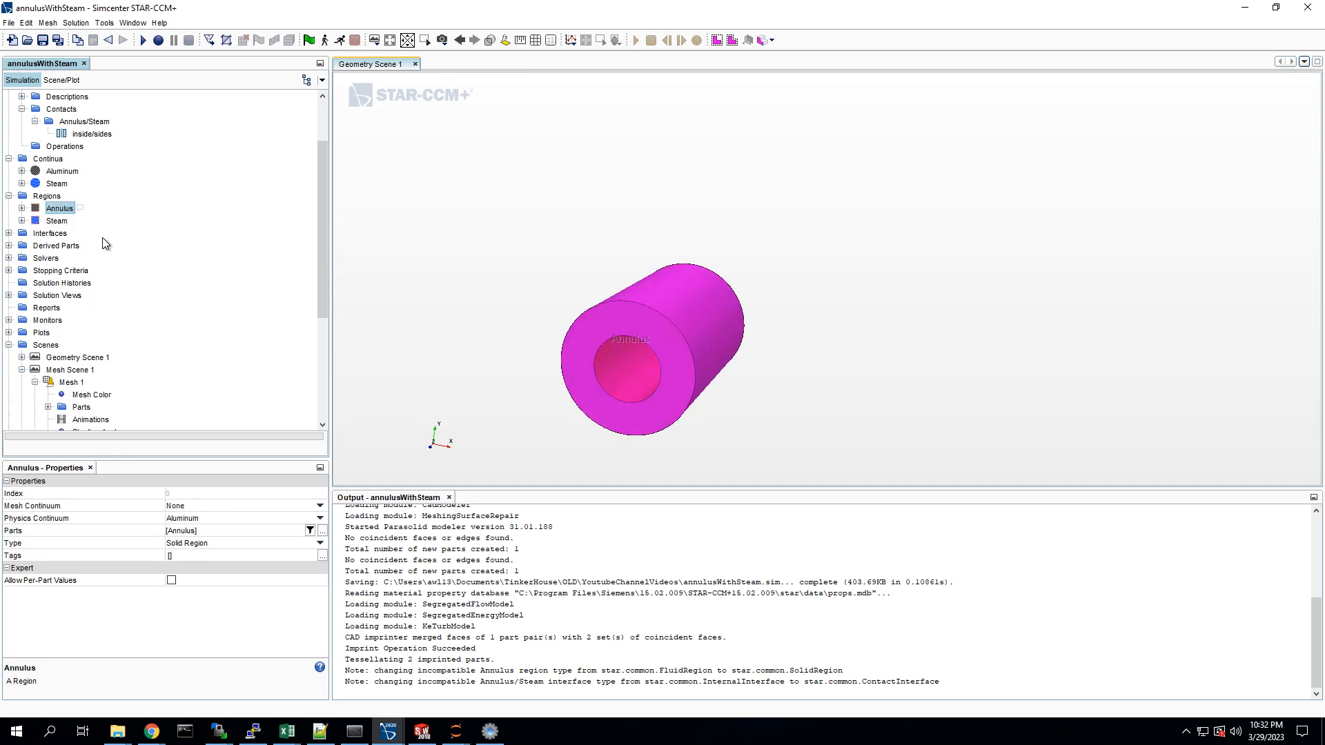
click(460, 222)
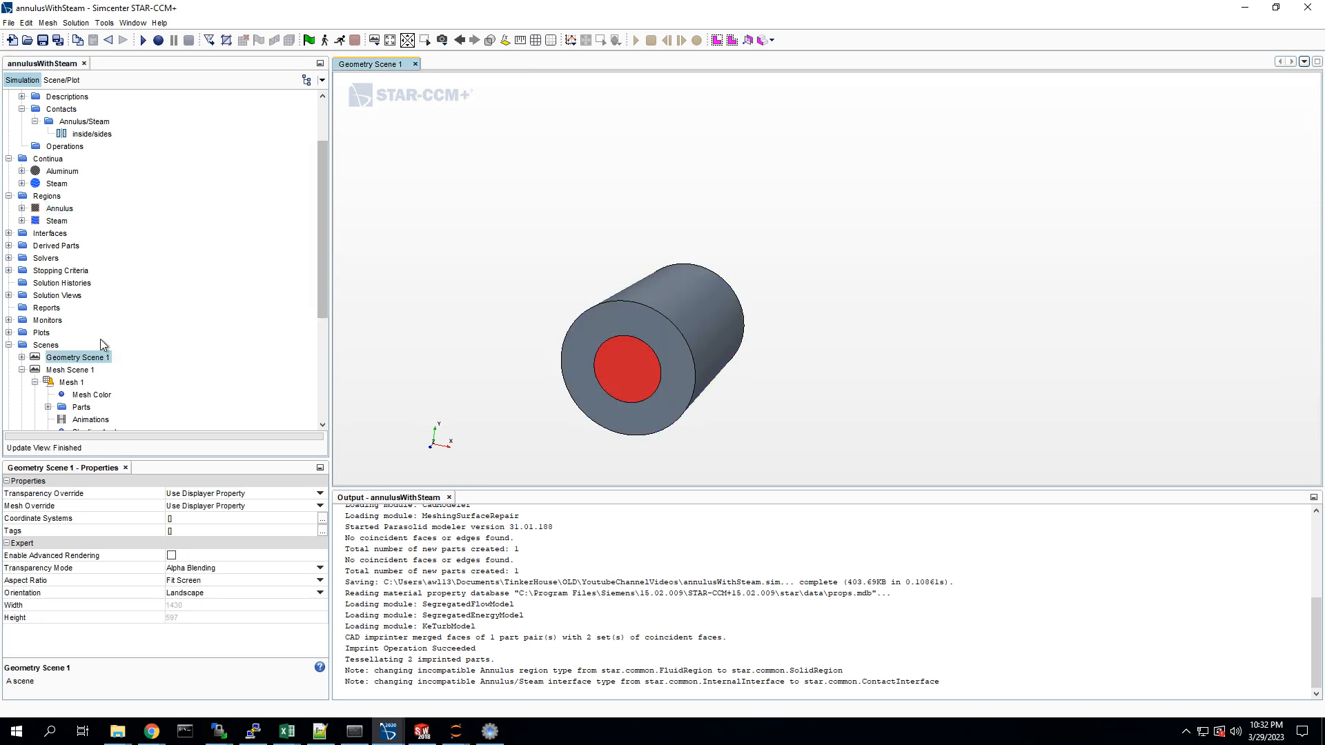
scroll(100, 338, down, 3)
scroll(101, 338, up, 5)
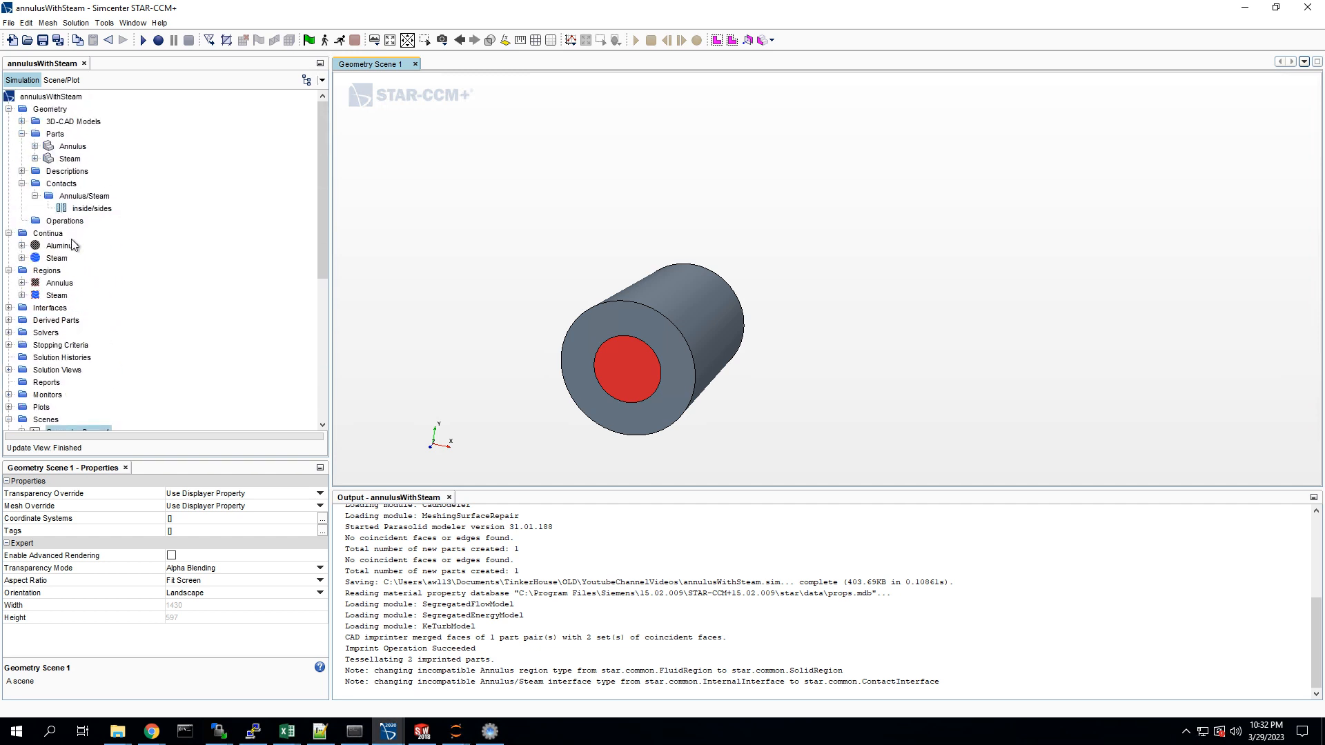
click(22, 283)
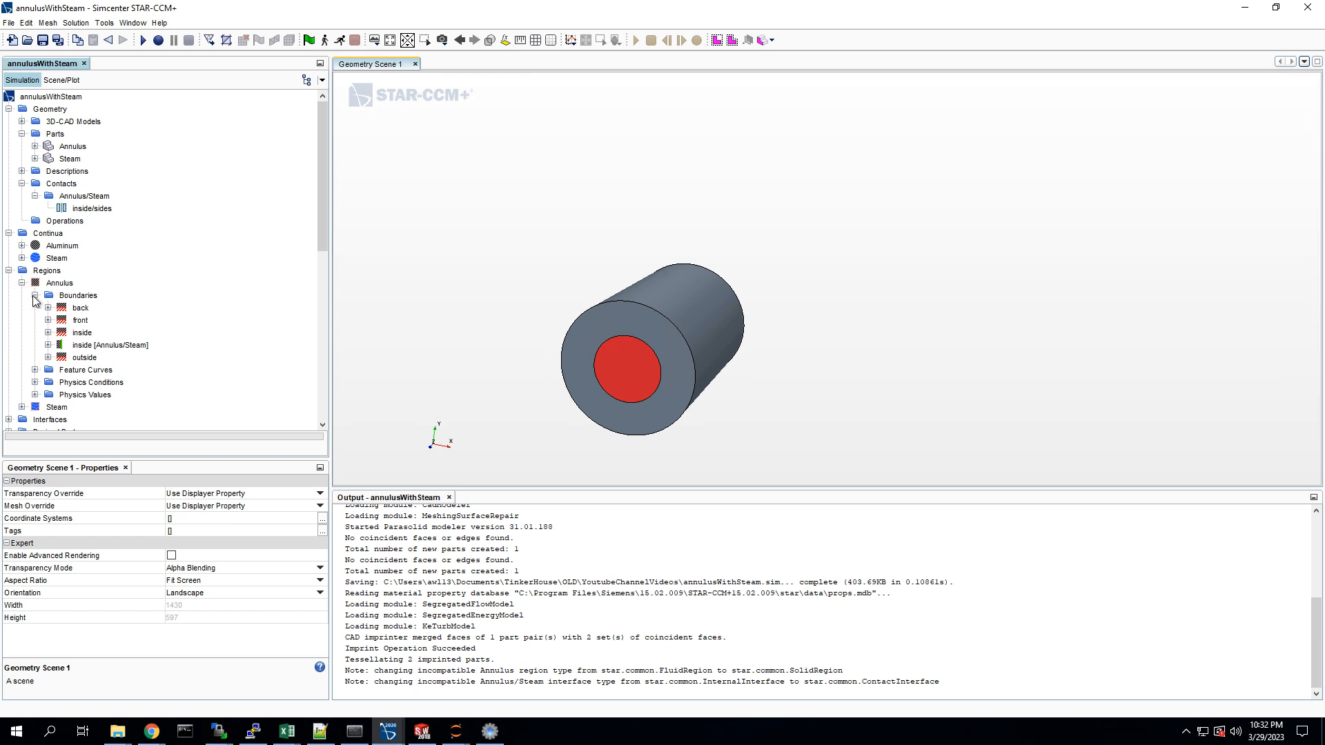
click(22, 283)
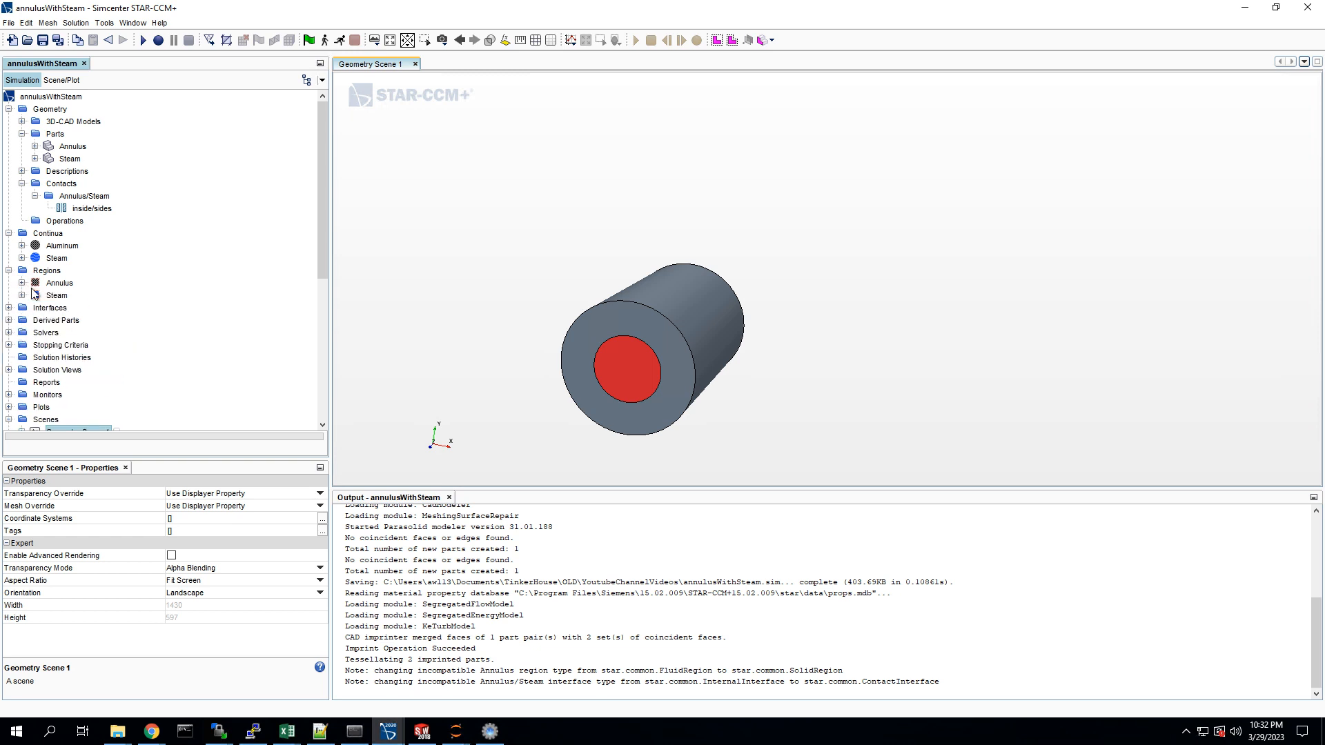
click(22, 296)
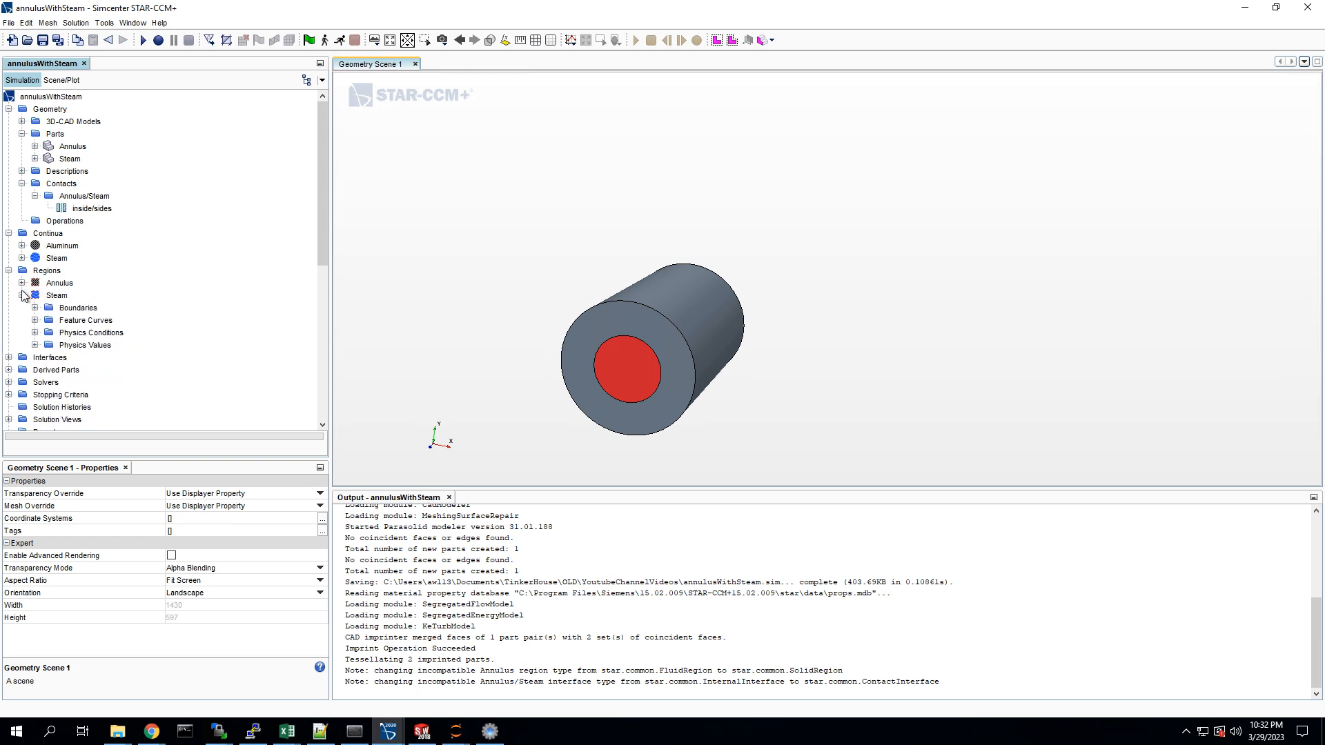
click(22, 295)
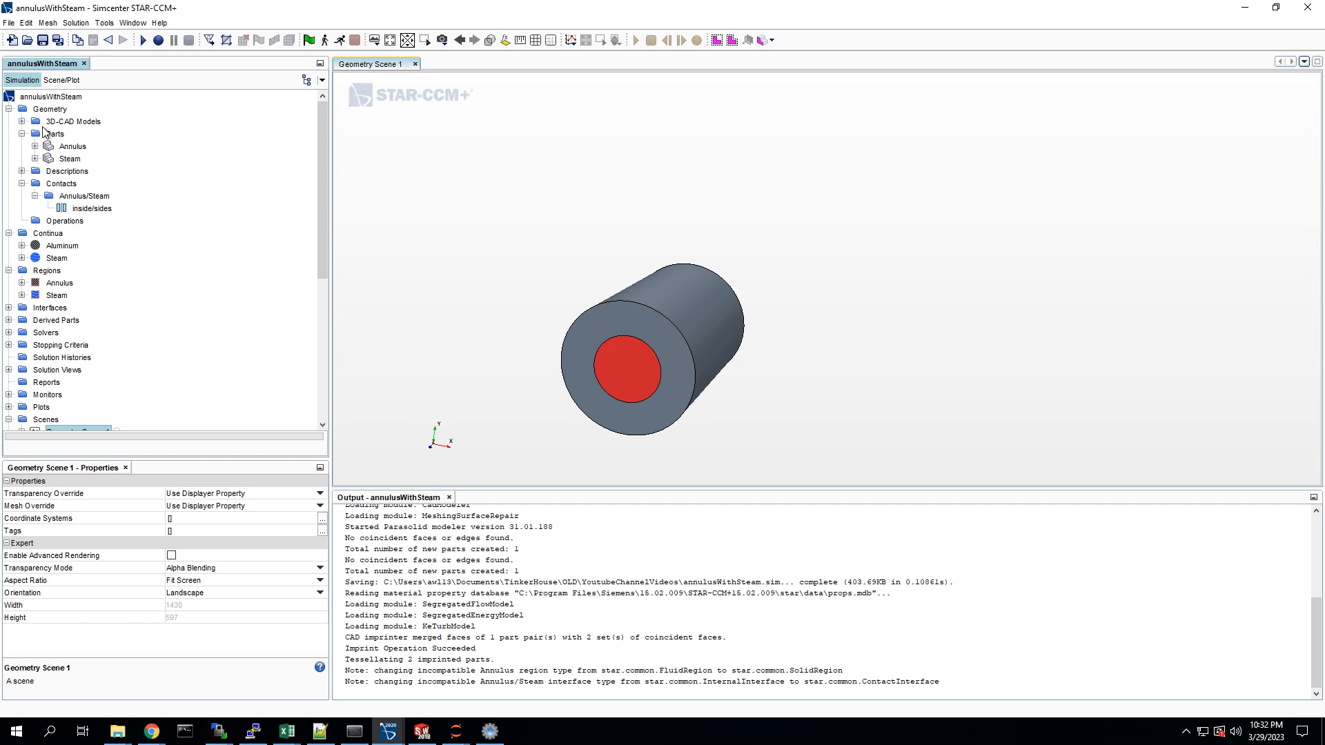
Step: Start a new automated mesh operation under the geometry operations with the Annulus and Steam parts as input
click(40, 223)
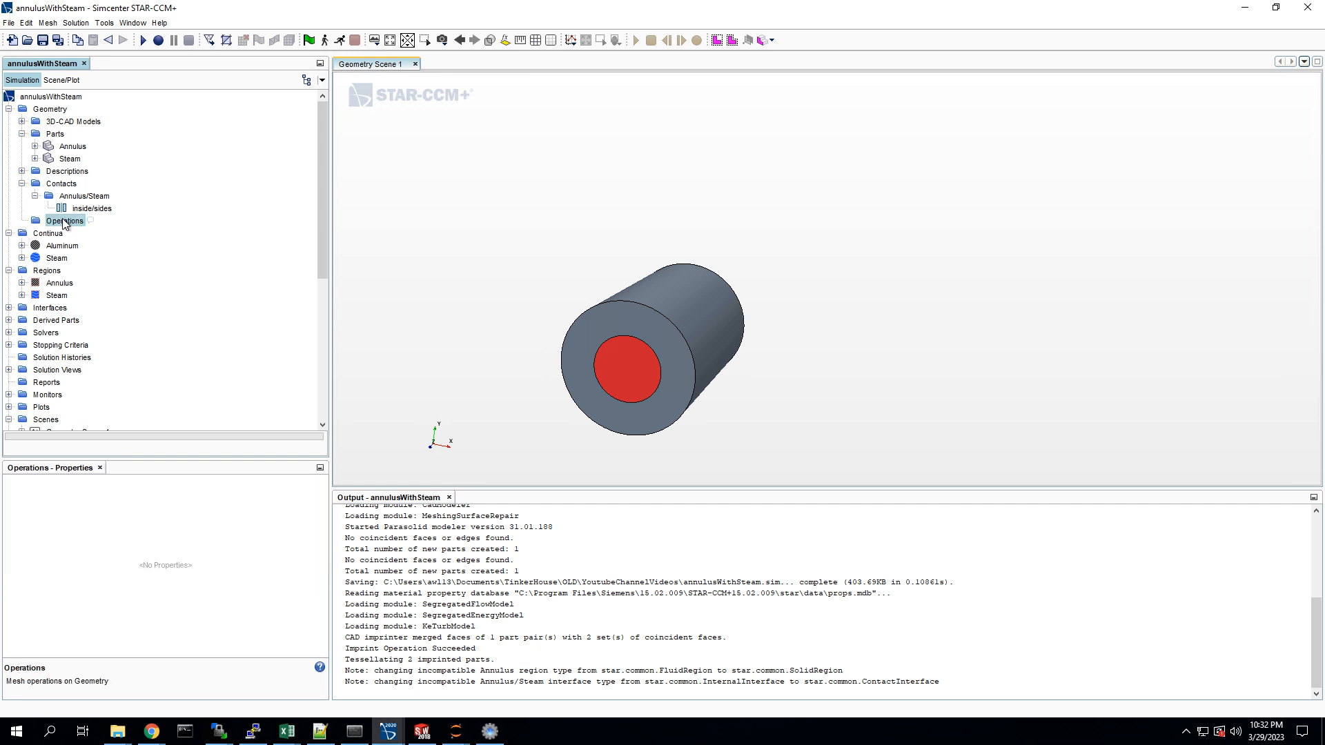
right_click(55, 222)
mouse_move(100, 228)
mouse_move(220, 260)
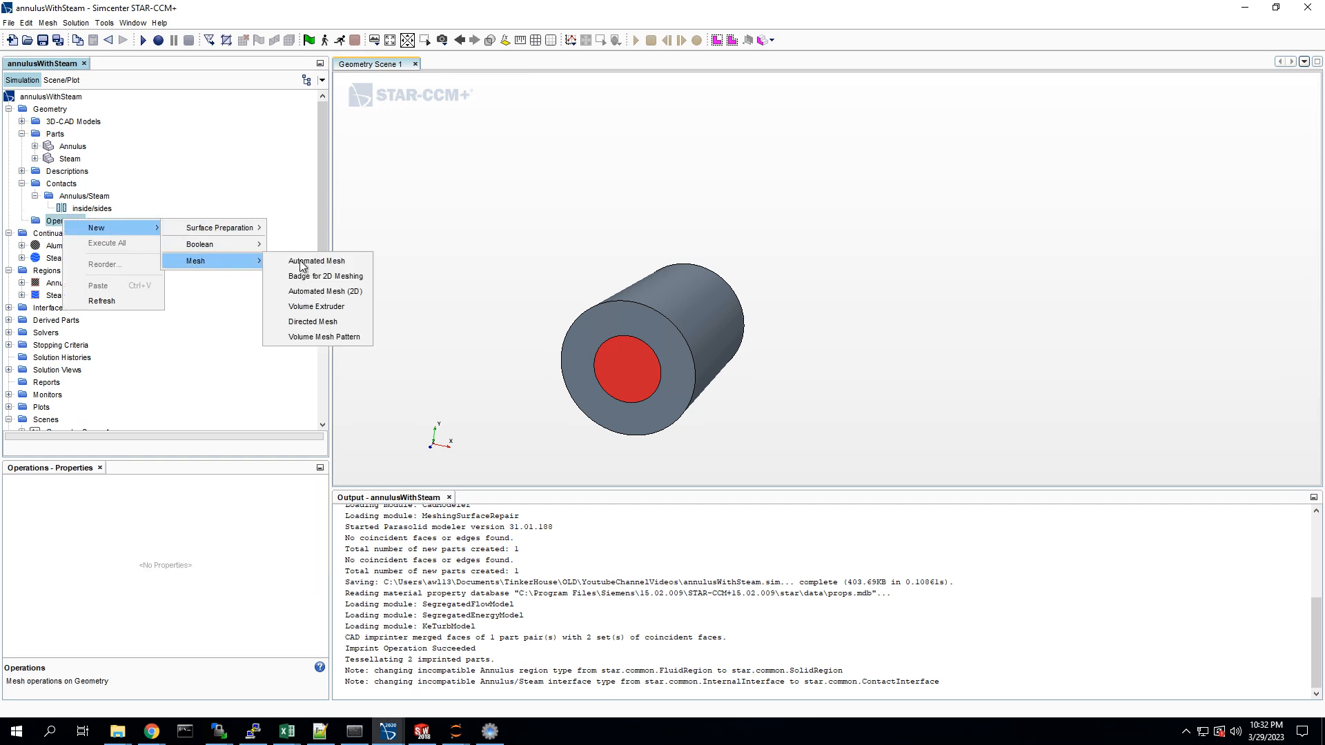
click(301, 261)
click(556, 186)
click(548, 196)
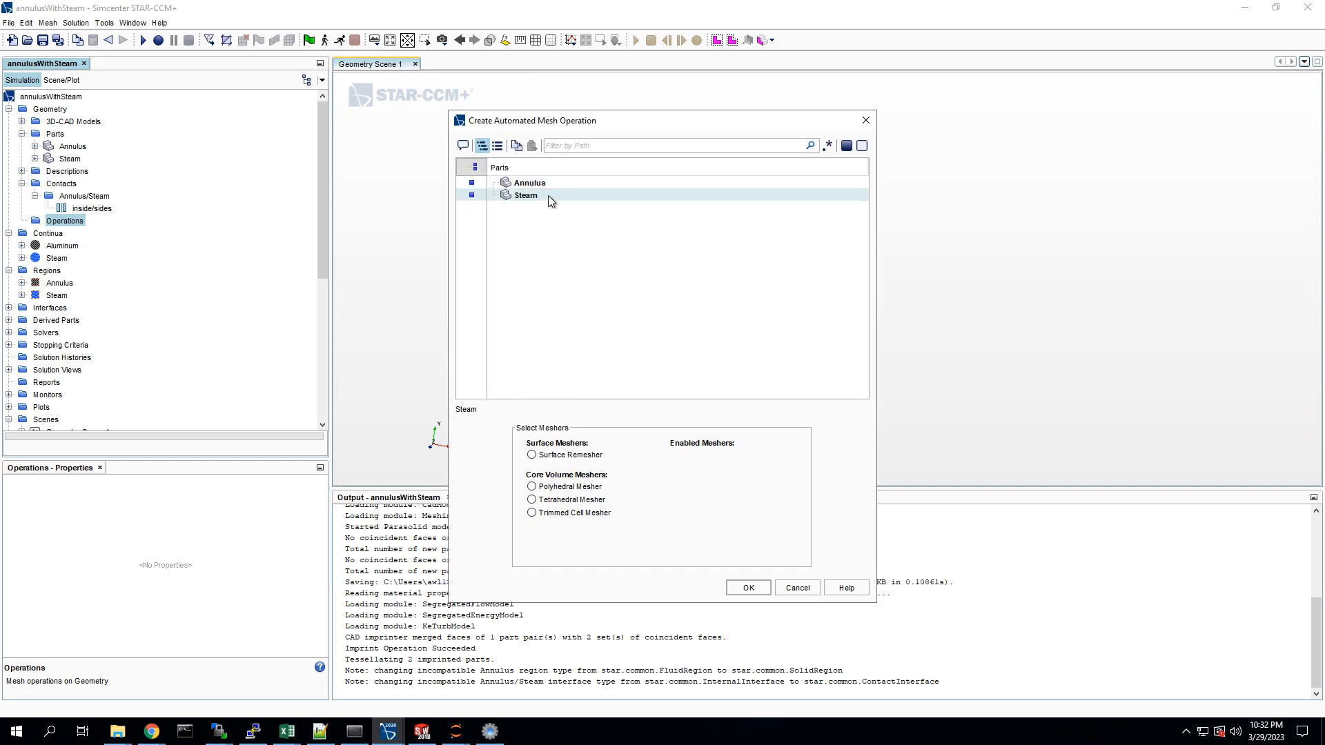
Step: Enable the Polyhedral Mesher, Prism Layer Mesher and Surface Remesher and create the automated mesh operation
click(570, 487)
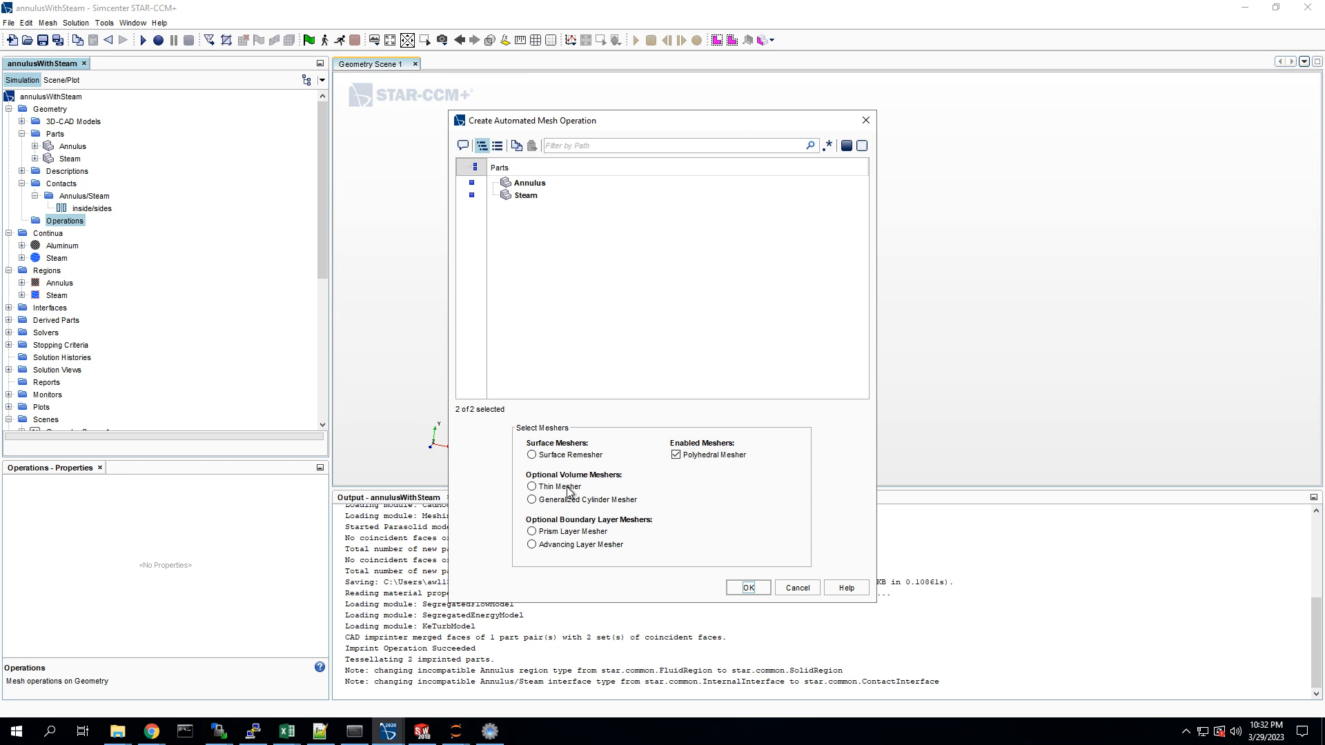
click(564, 532)
click(561, 457)
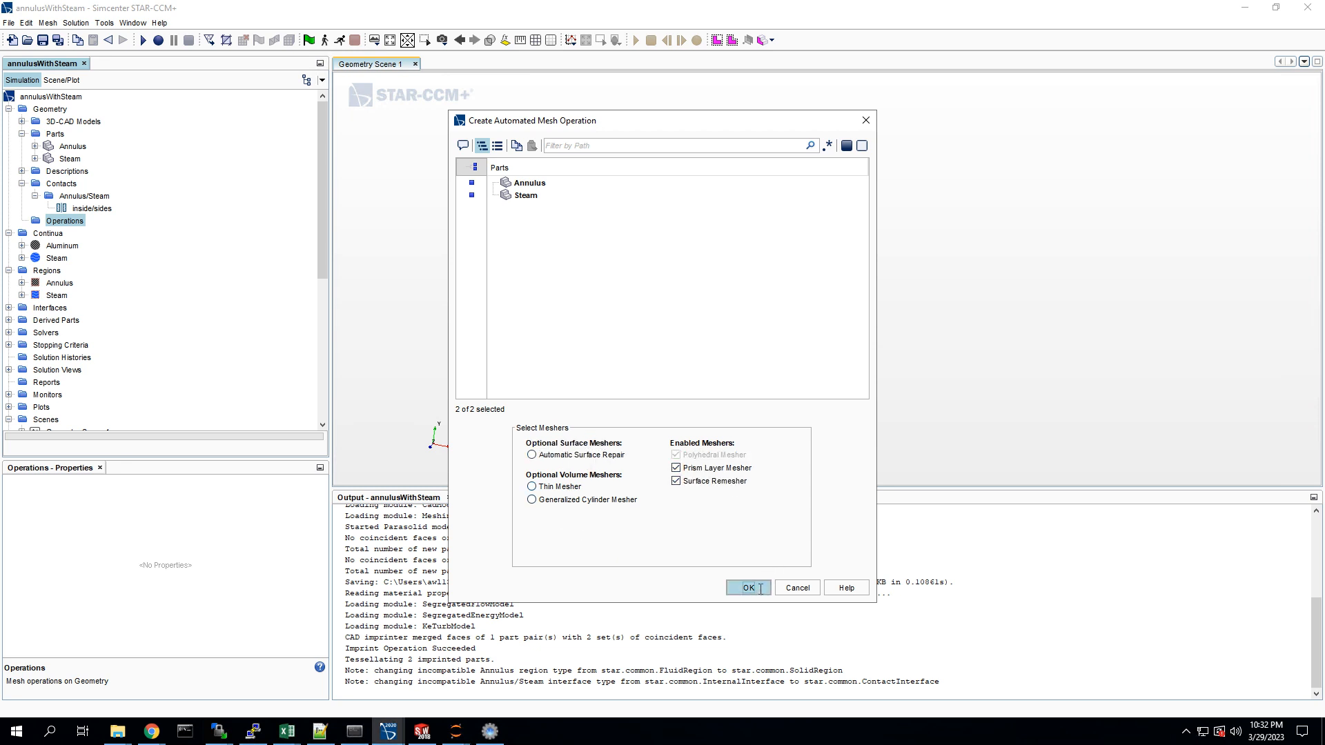
click(748, 588)
Step: Set the automated mesh's default base size to 0.003 m
click(48, 232)
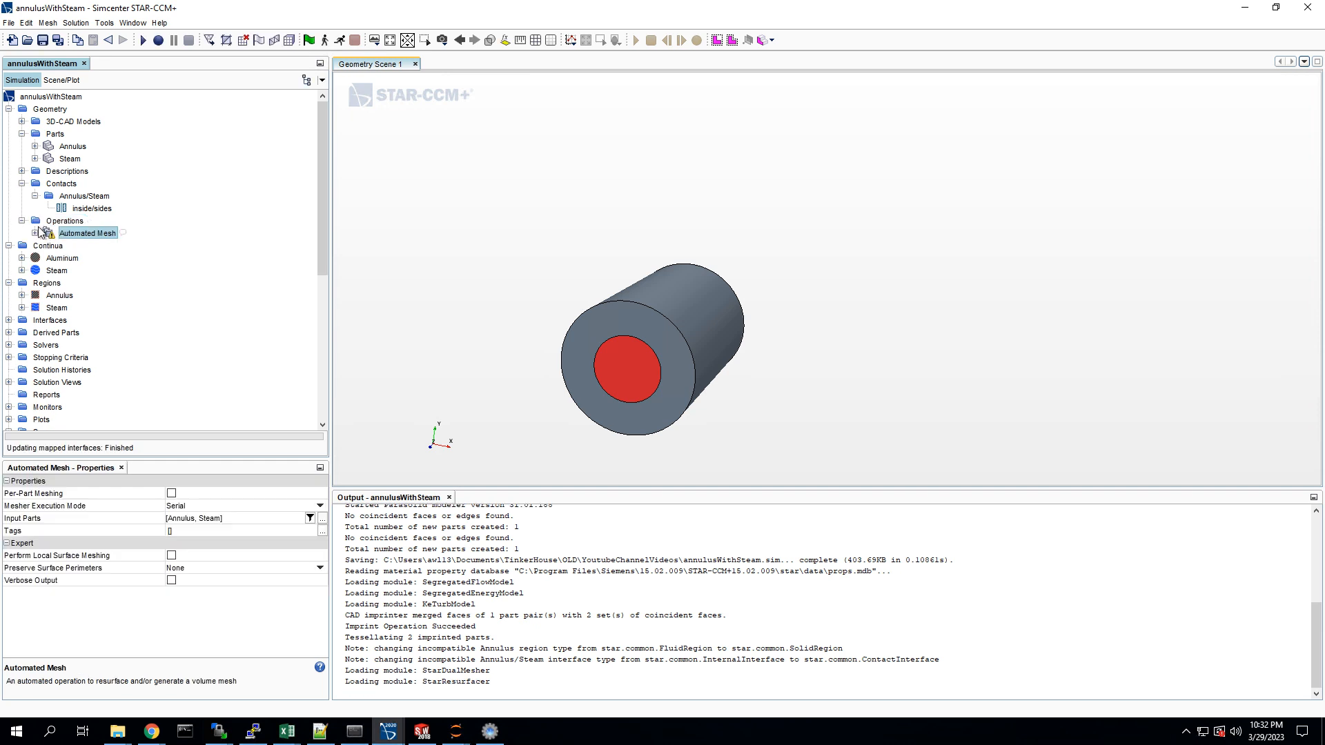
click(34, 233)
click(48, 258)
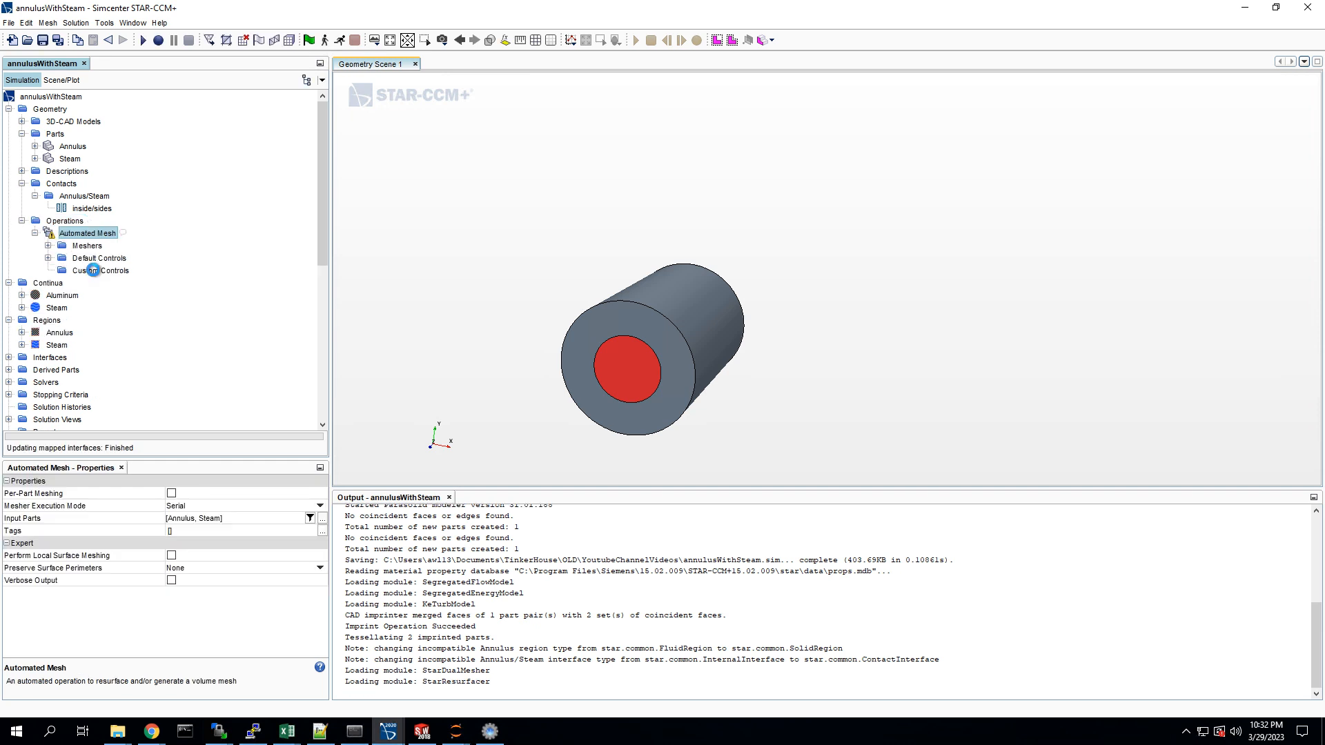
click(104, 264)
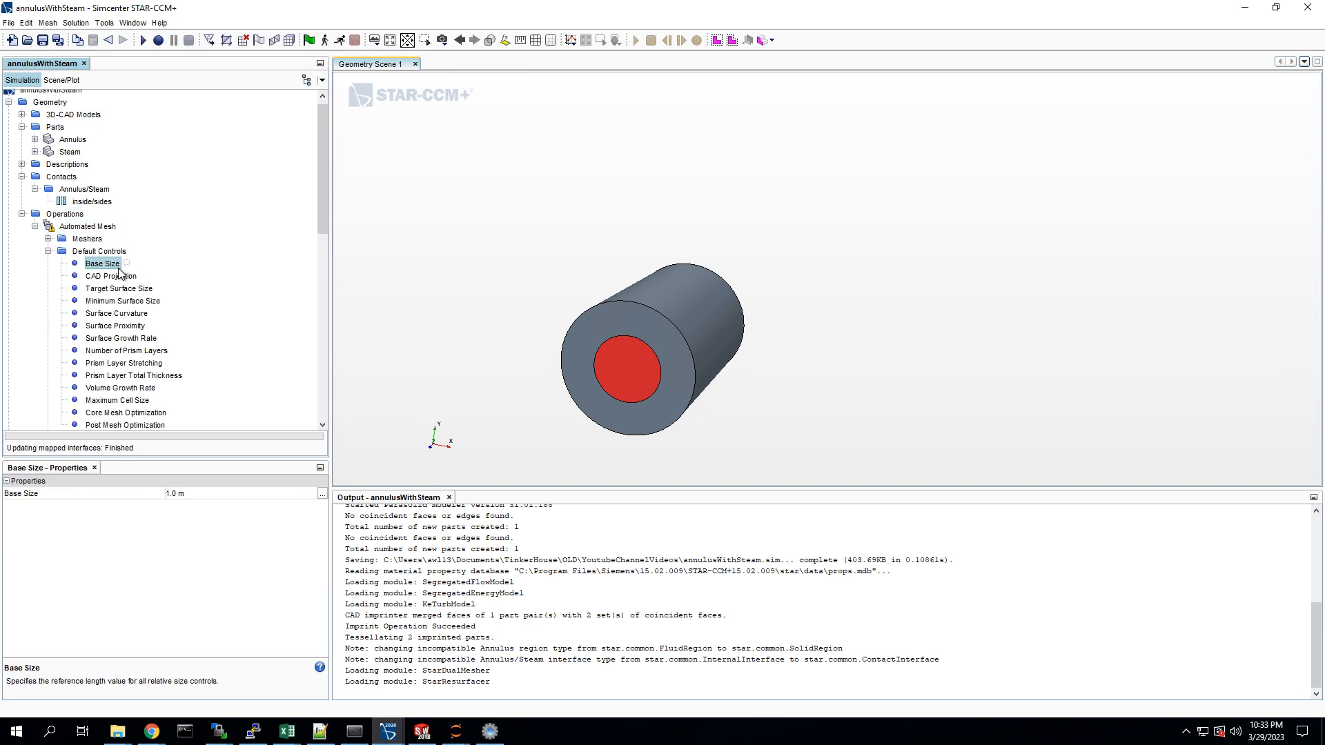
click(200, 494)
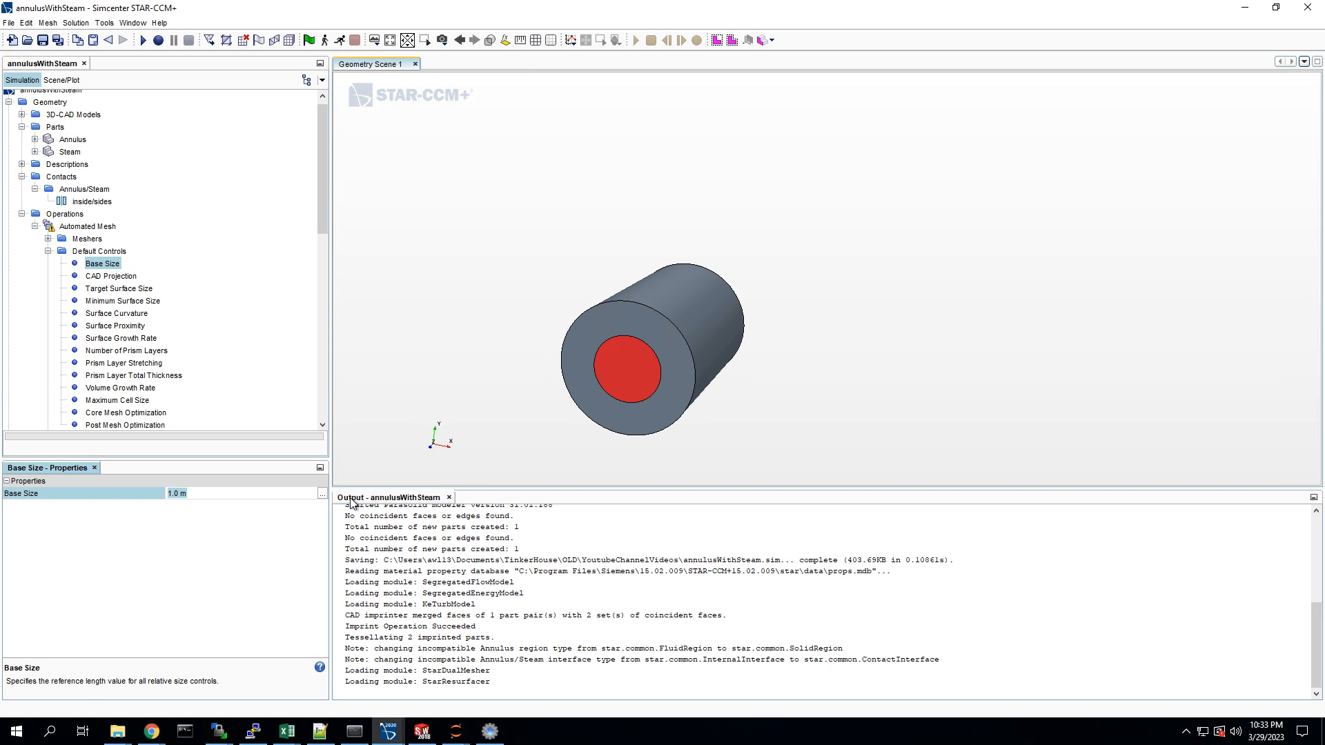
text(0.03)
key(BackSpace)
text(03)
key(Return)
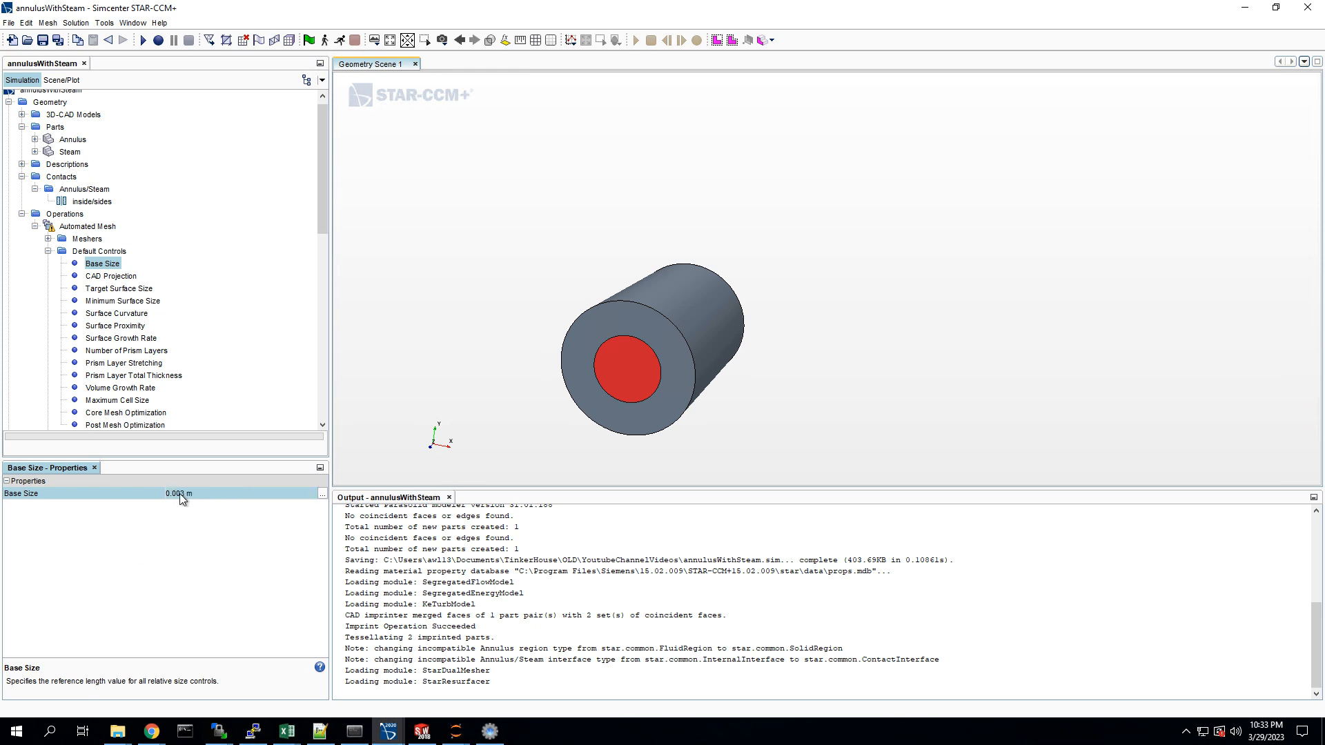
Step: Review the default mesh controls from CAD projection and target and minimum surface size through surface growth rate
click(110, 276)
click(110, 290)
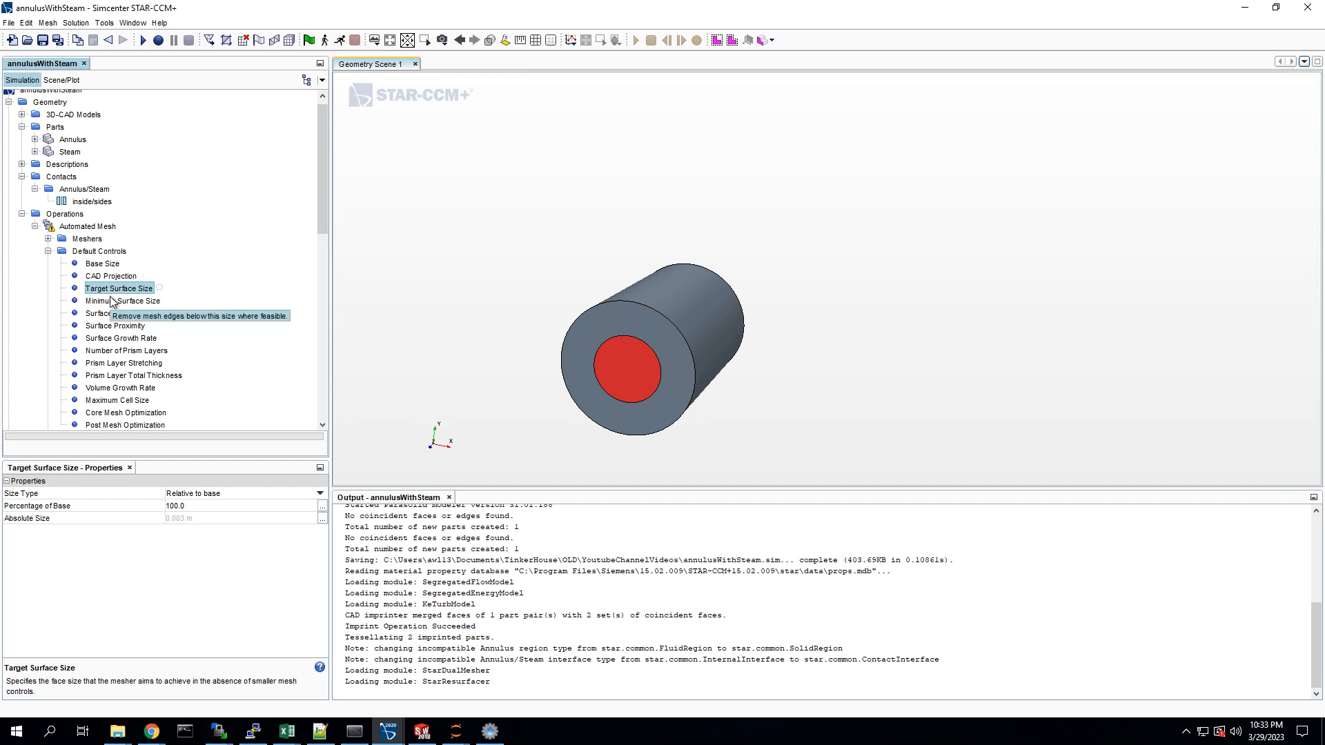
click(112, 302)
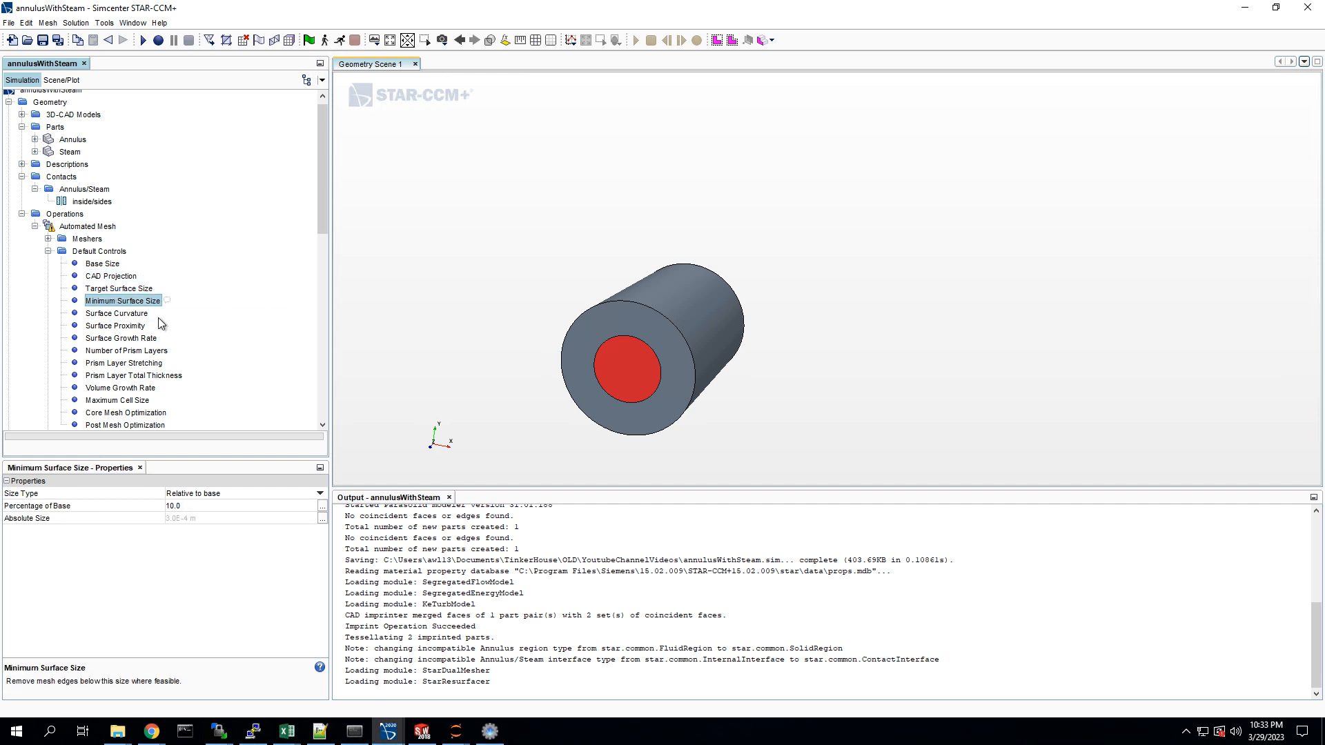
key(Down)
key(Down)
key(Down)
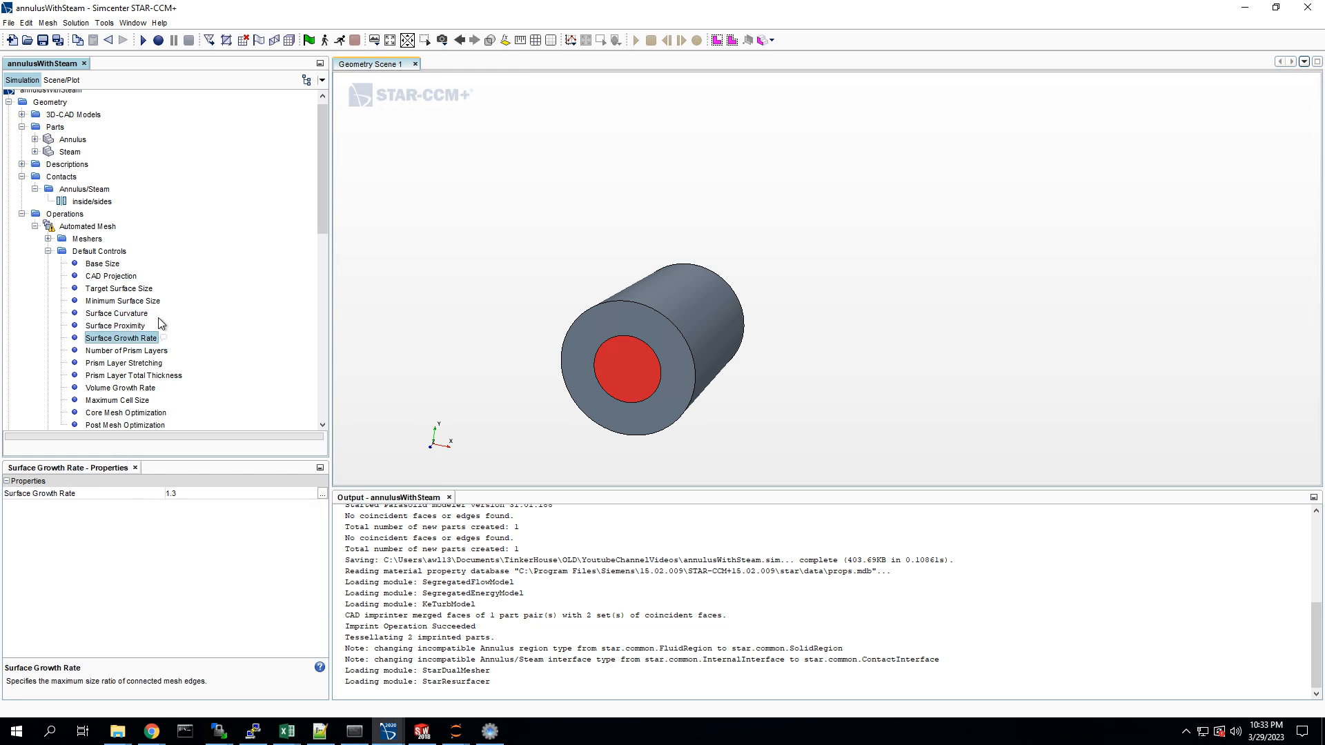
Step: Set the default number of prism layers to 10
key(Down)
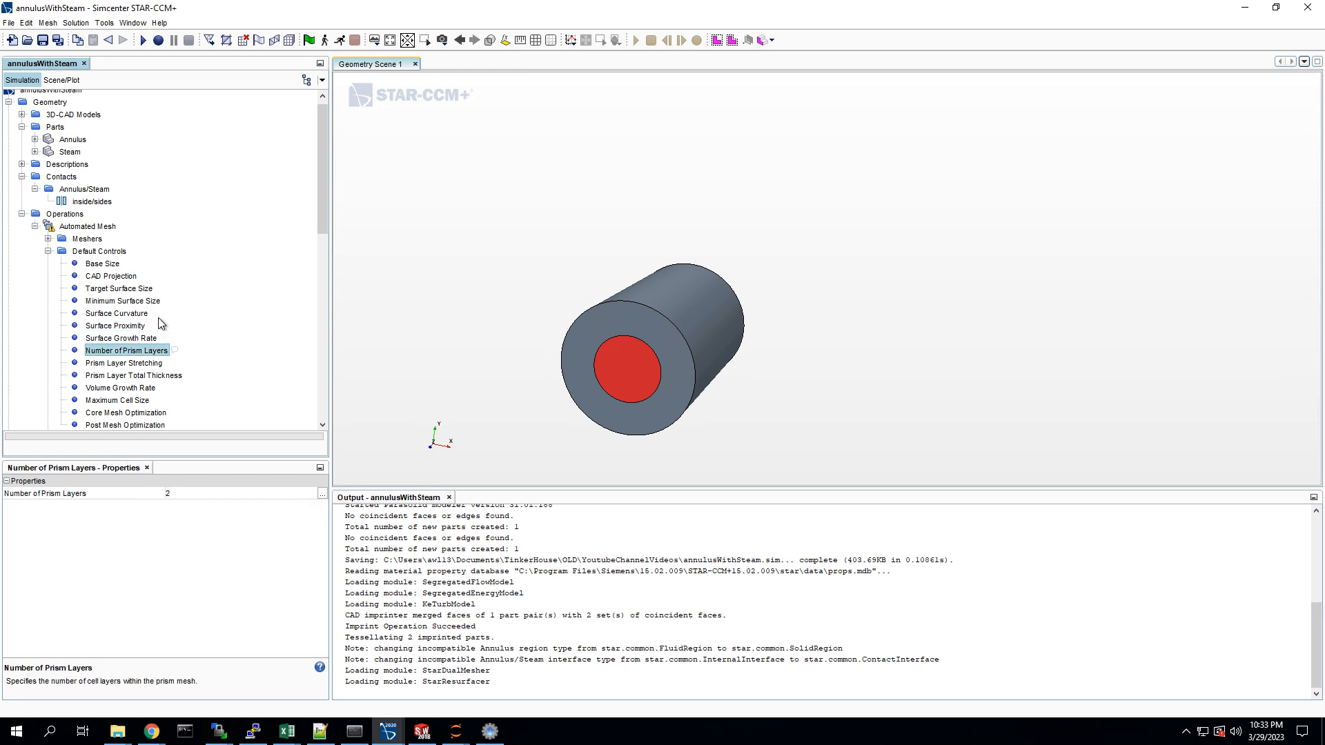
click(193, 494)
text(10)
key(Return)
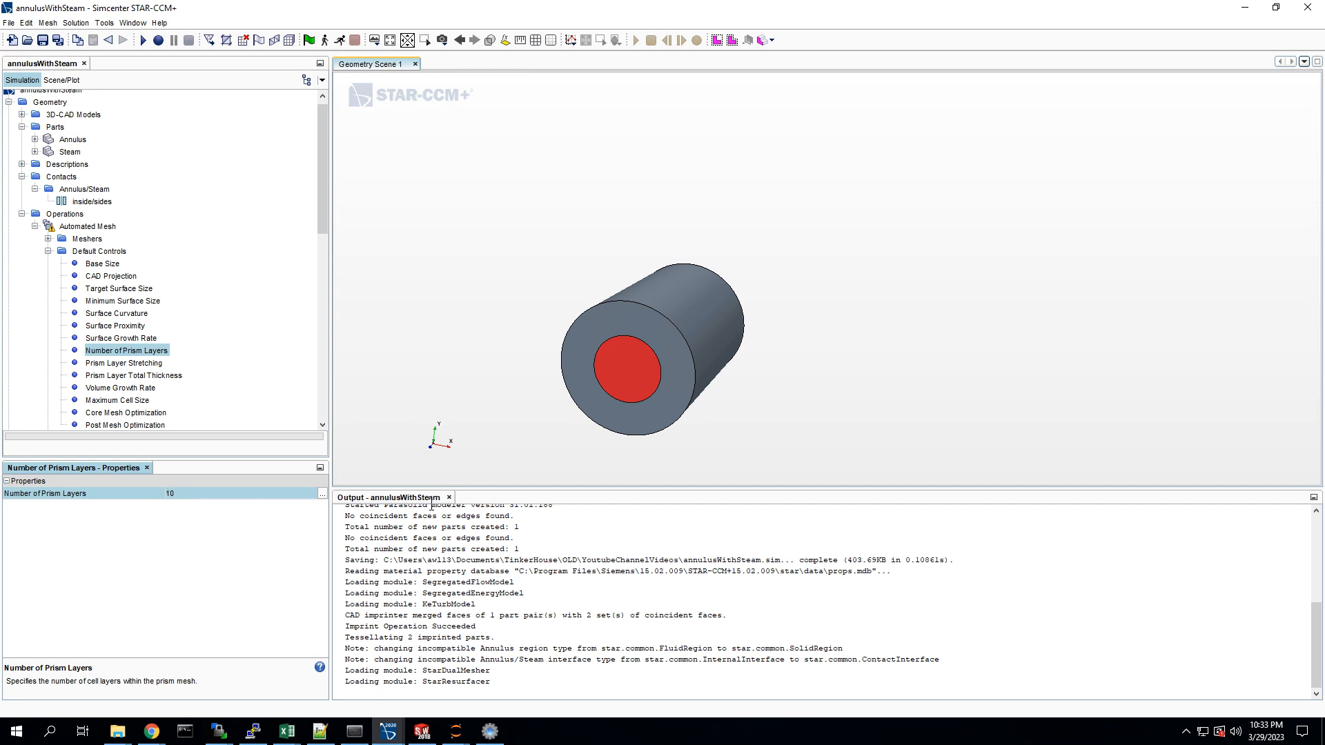
Step: Change the prism layer total thickness to an absolute size of 0.75 cm
click(114, 364)
key(Down)
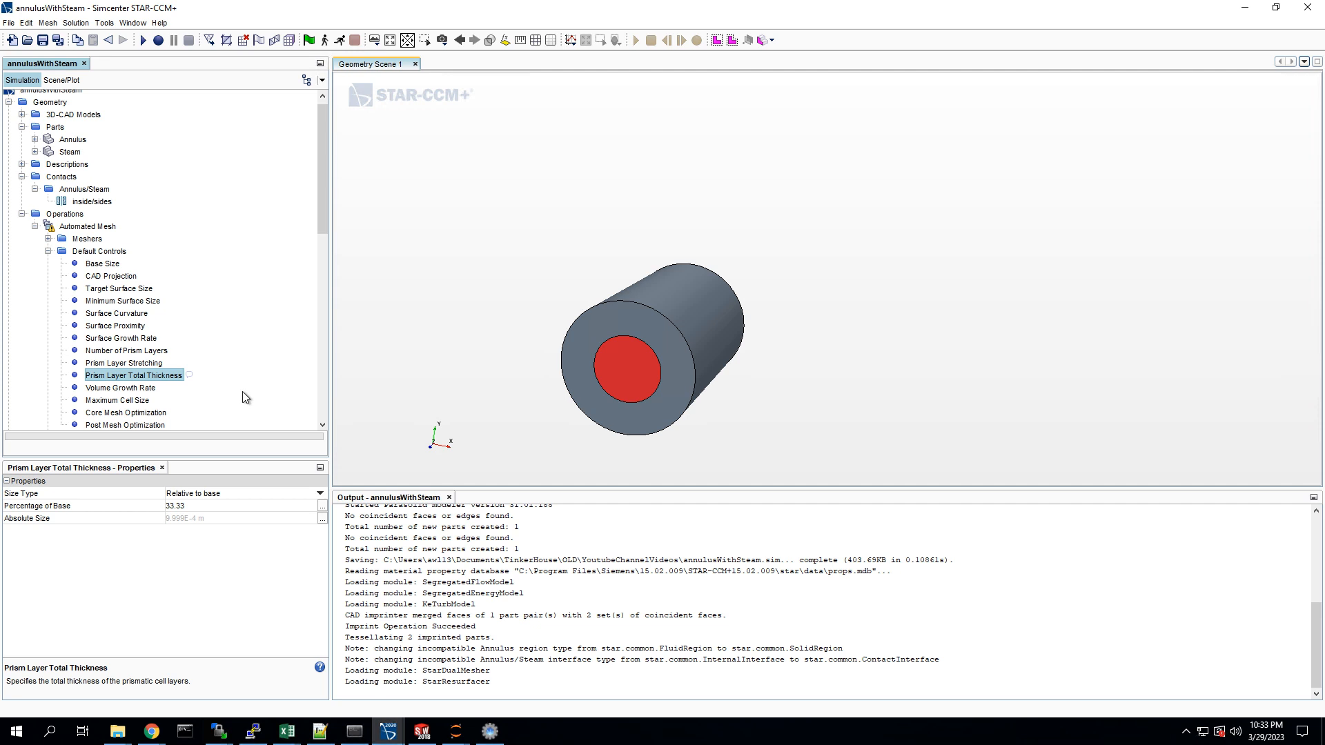
click(241, 493)
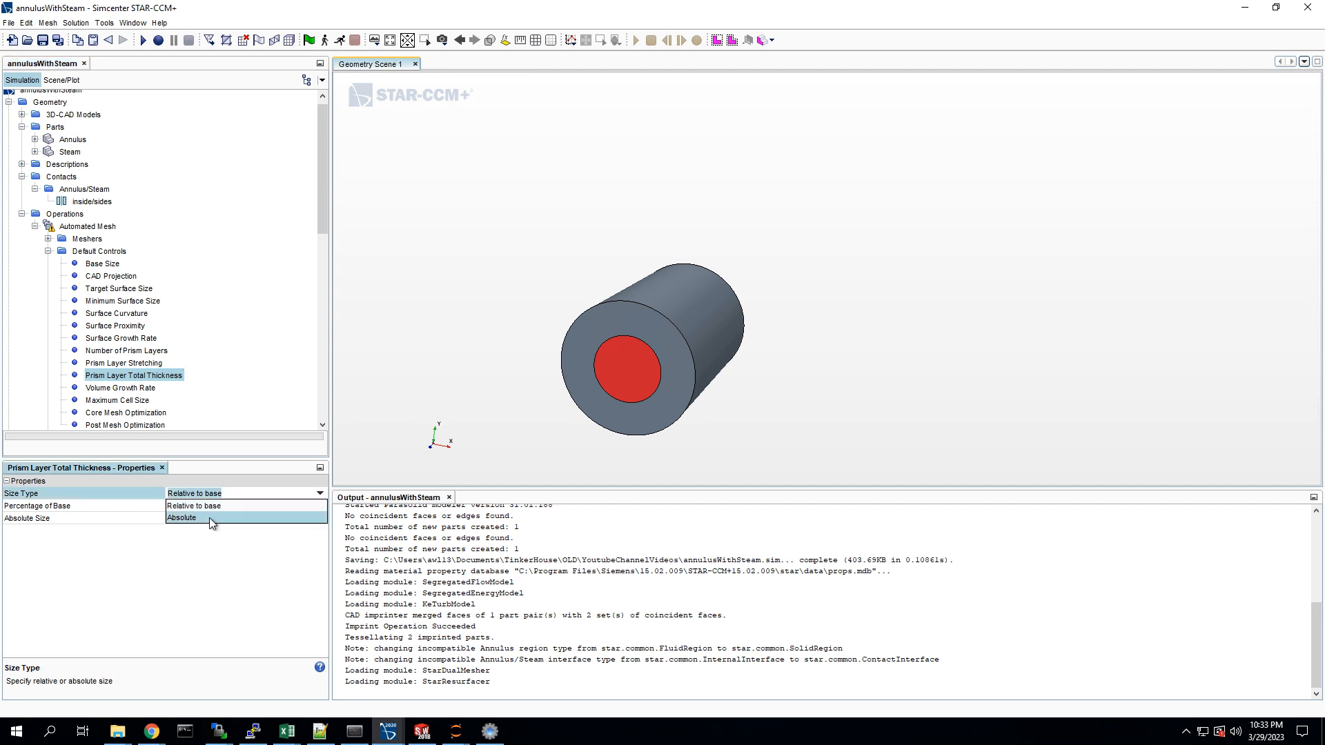
click(209, 518)
click(214, 518)
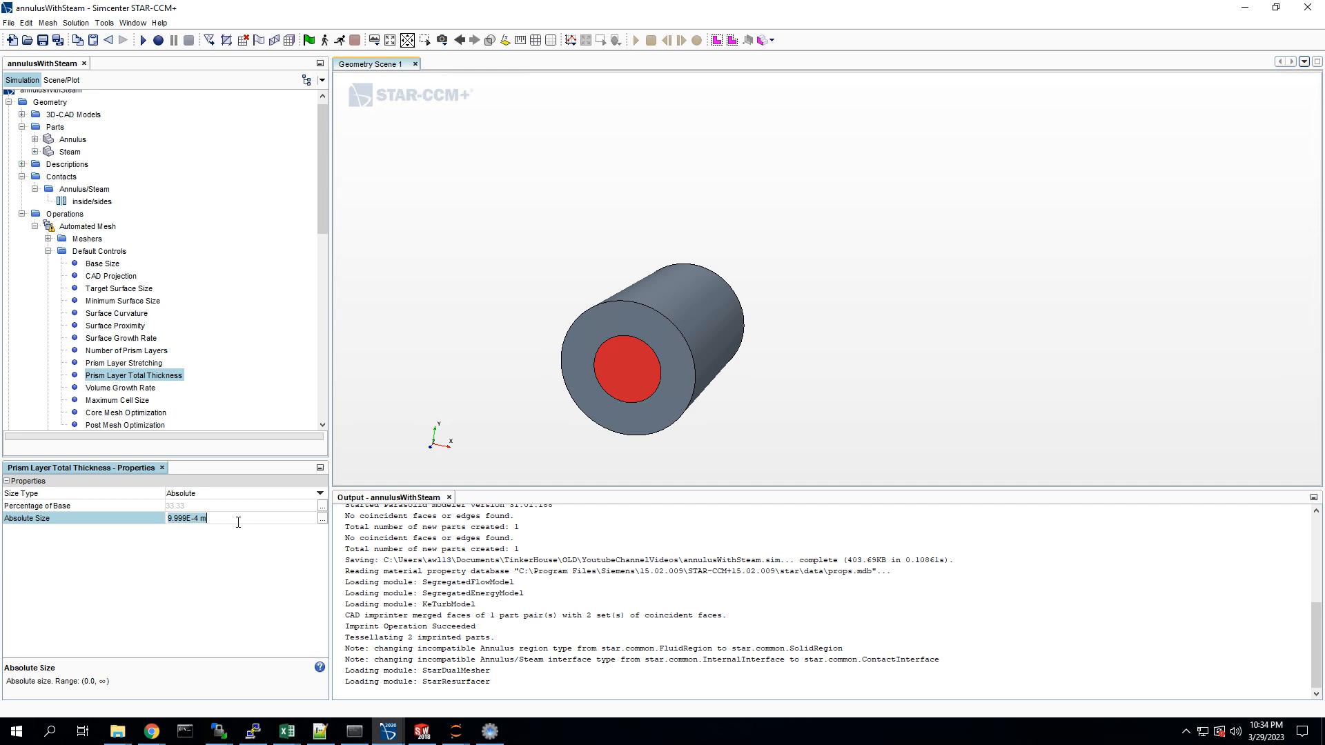
text(0.75 cm)
key(Return)
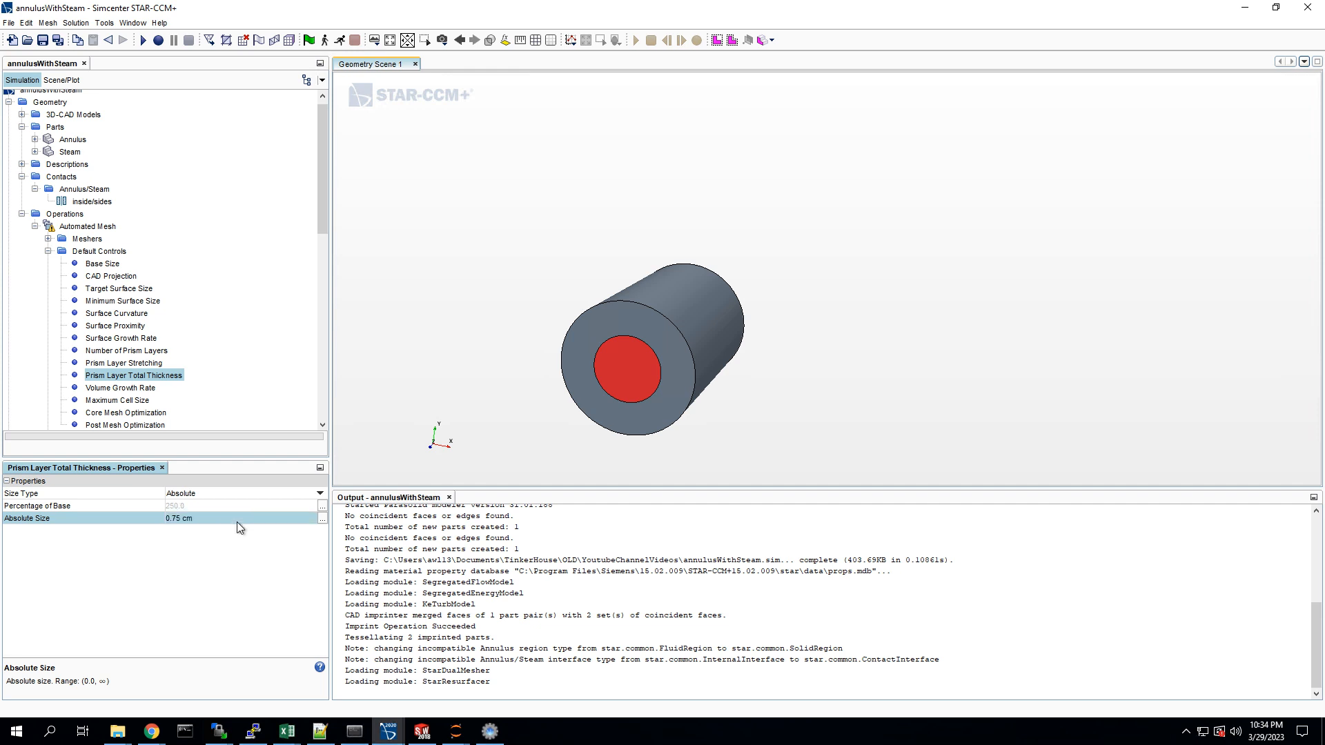
Step: Set the default maximum cell size to 1000% of base and check the core and post mesh optimization settings
click(139, 388)
scroll(139, 389, down, 1)
click(137, 382)
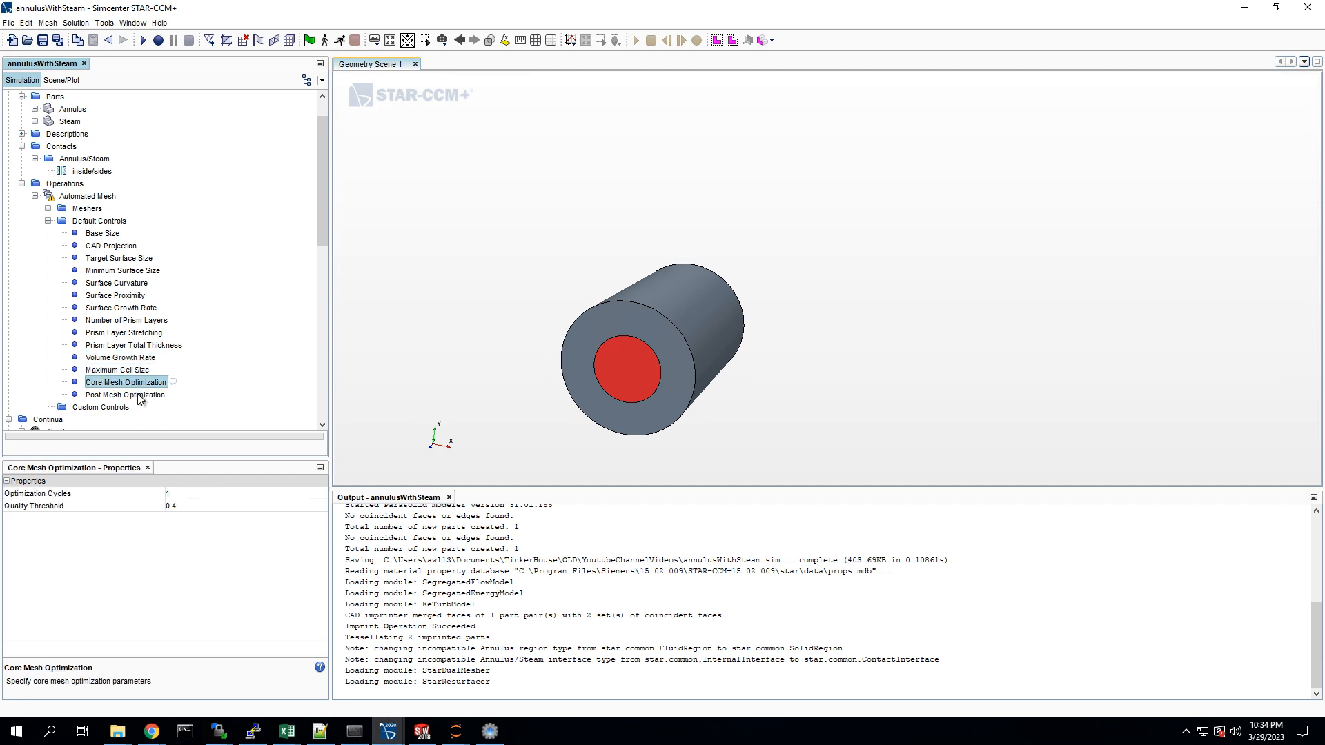
click(133, 371)
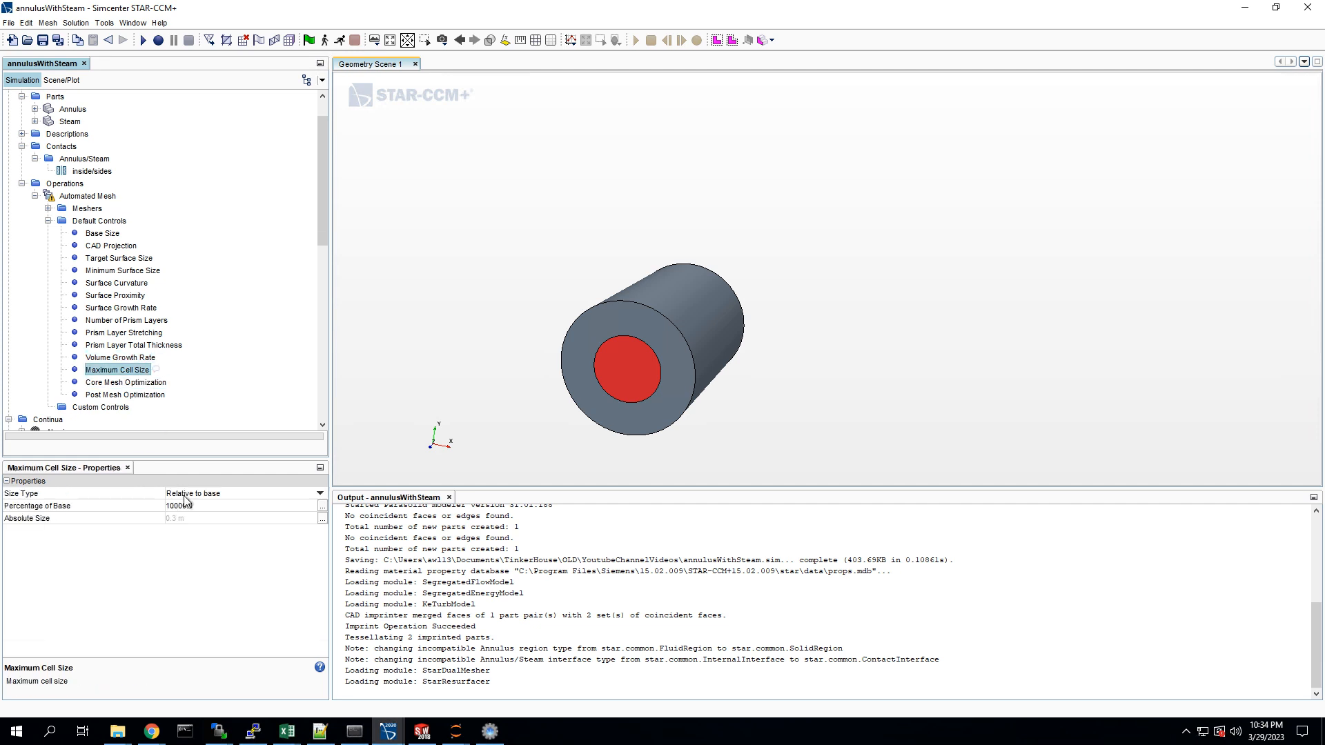
click(190, 505)
text(1000.0)
key(Return)
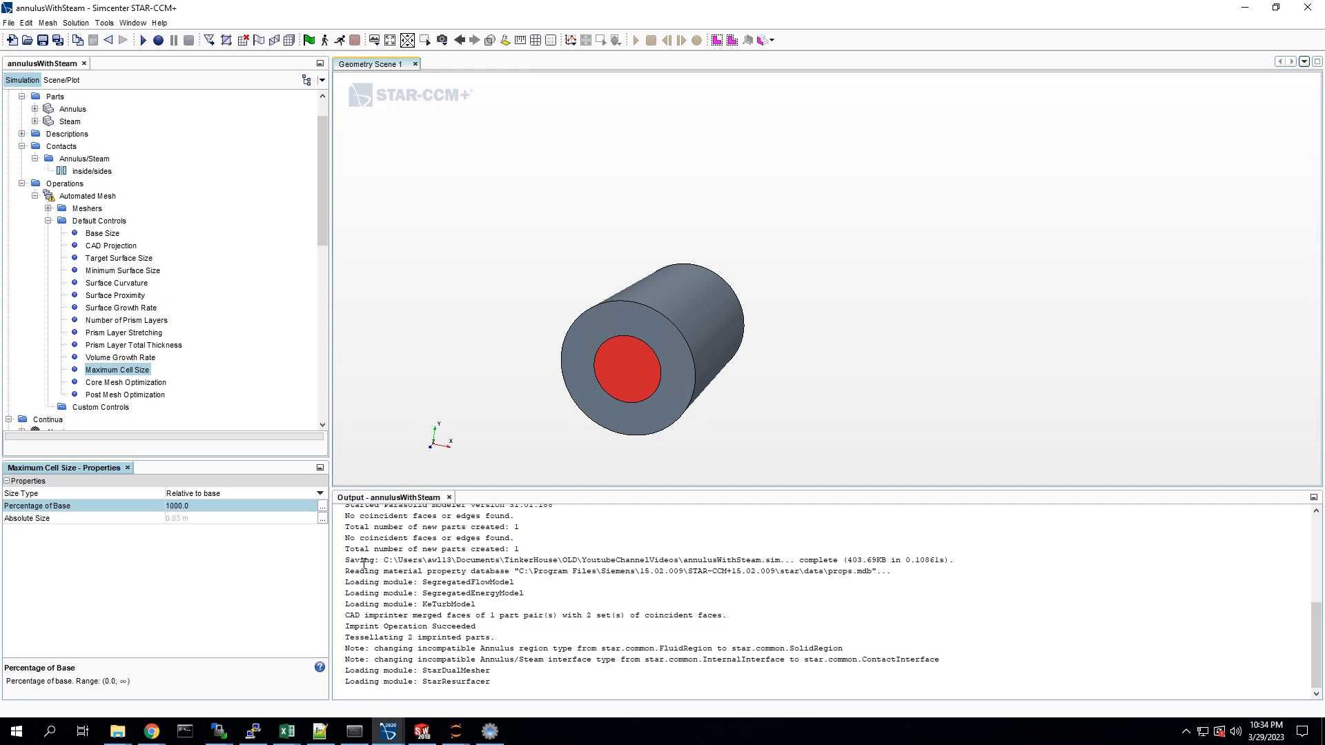
click(141, 395)
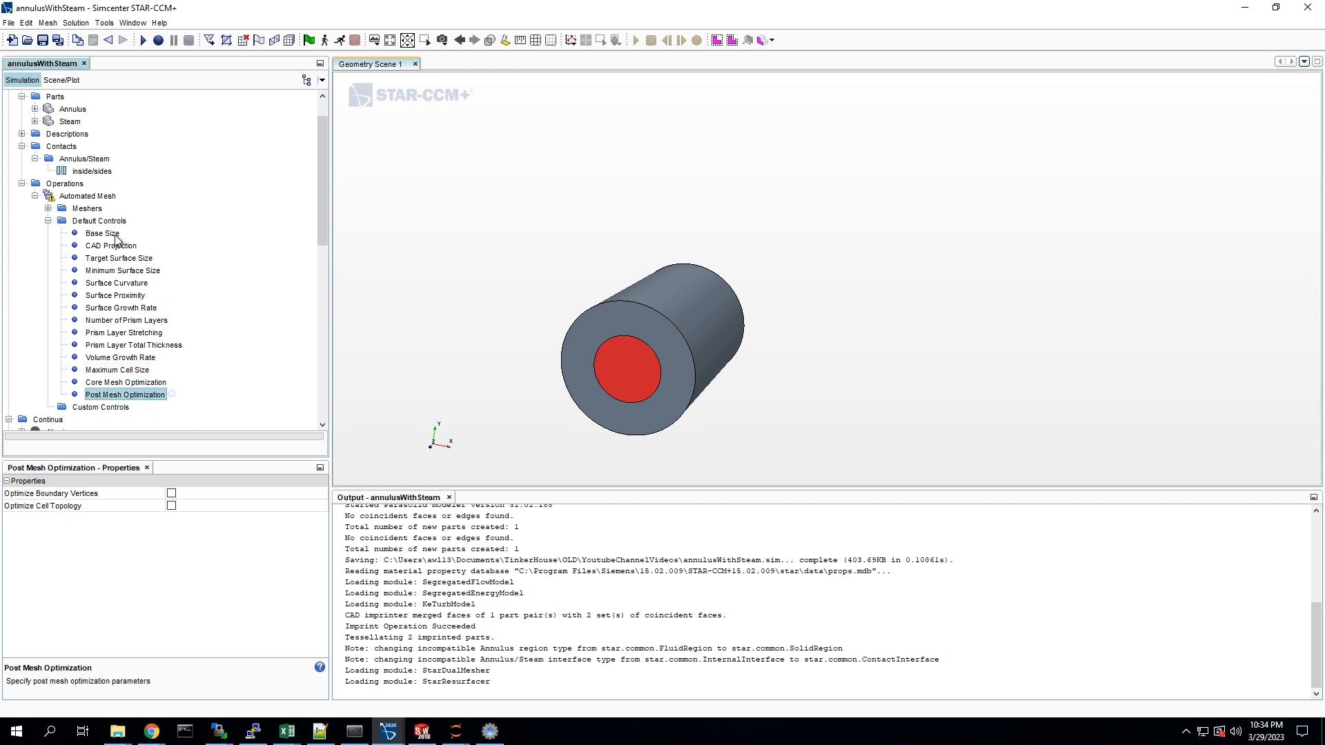
Step: Set the automated mesh's mesher execution mode to Parallel, with per-part meshing off, and execute the mesh operation
right_click(83, 195)
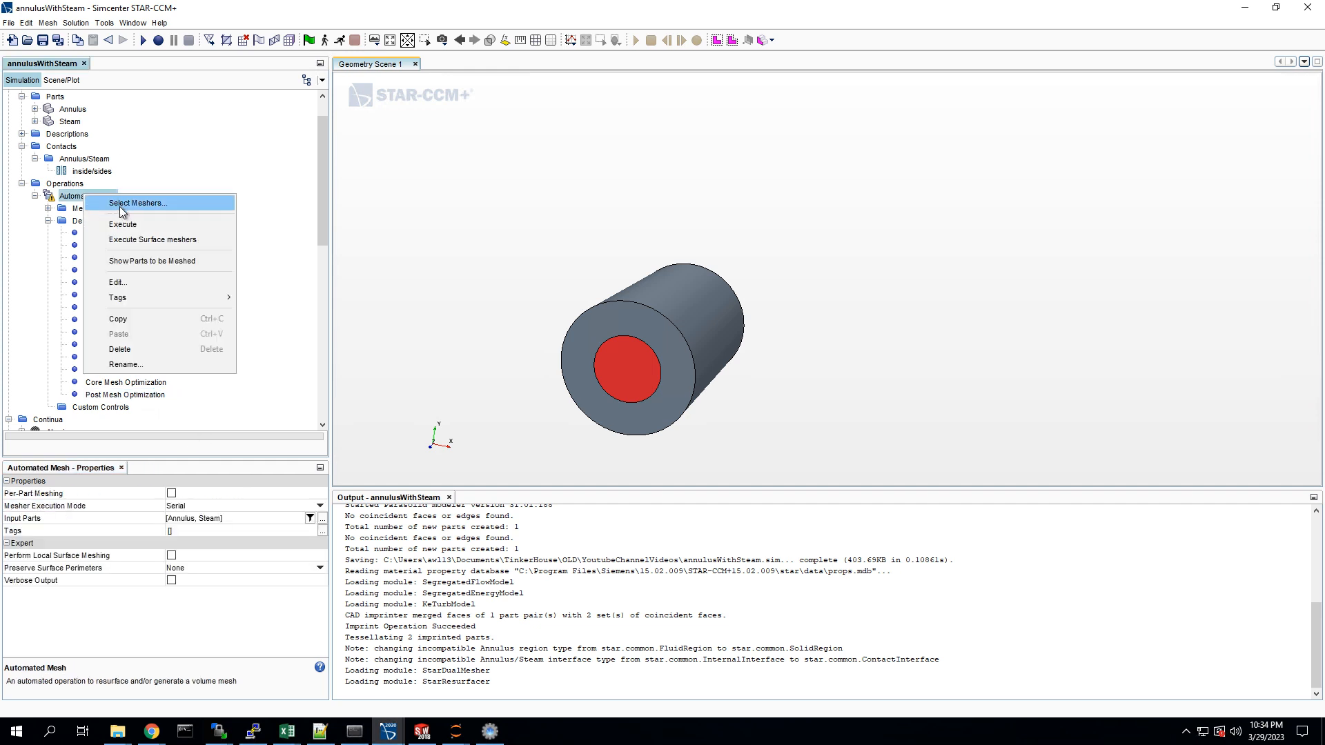
click(121, 225)
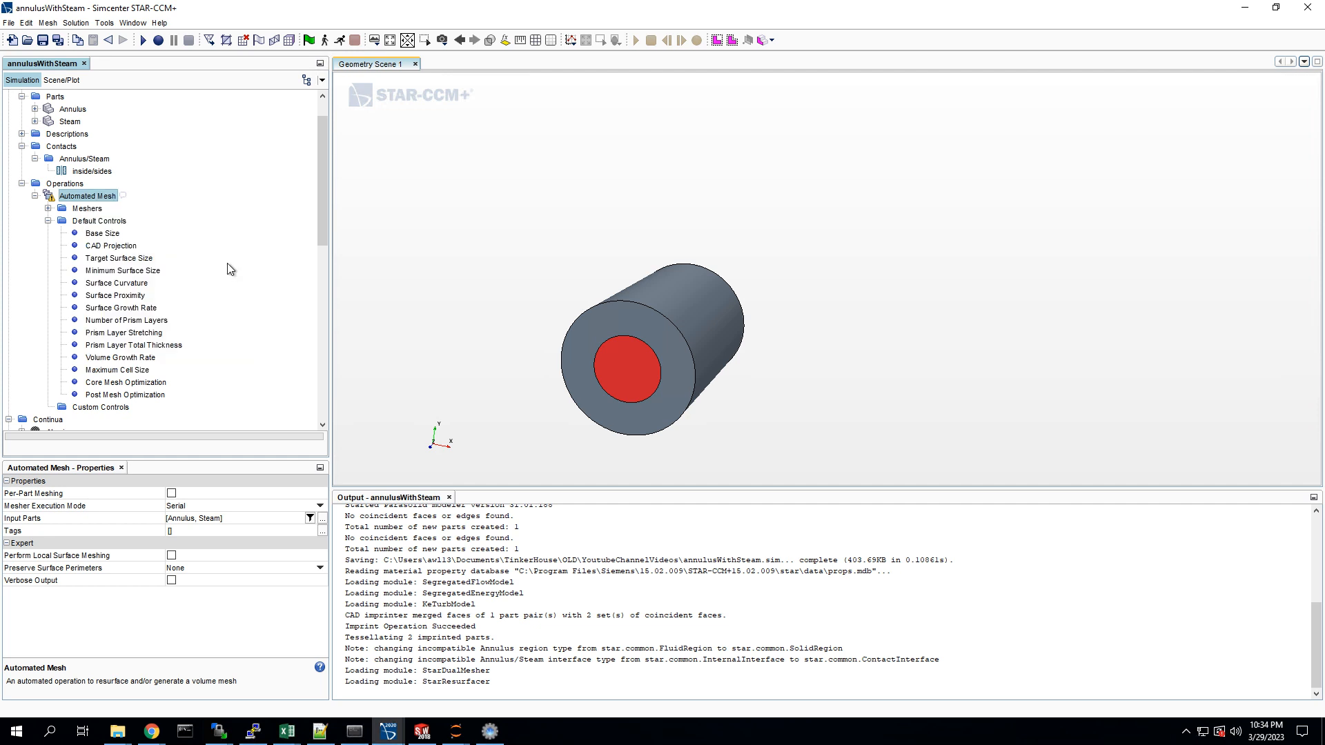
click(193, 498)
click(193, 498)
click(193, 529)
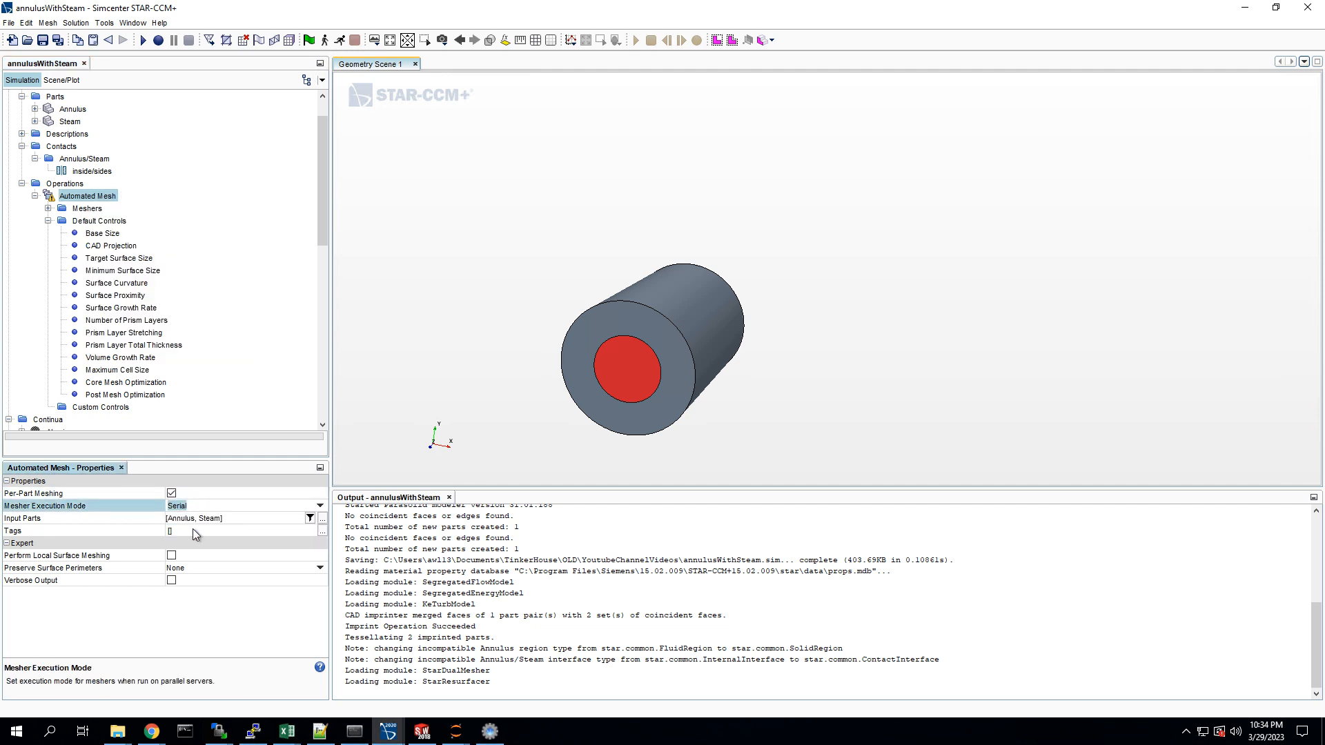
click(170, 493)
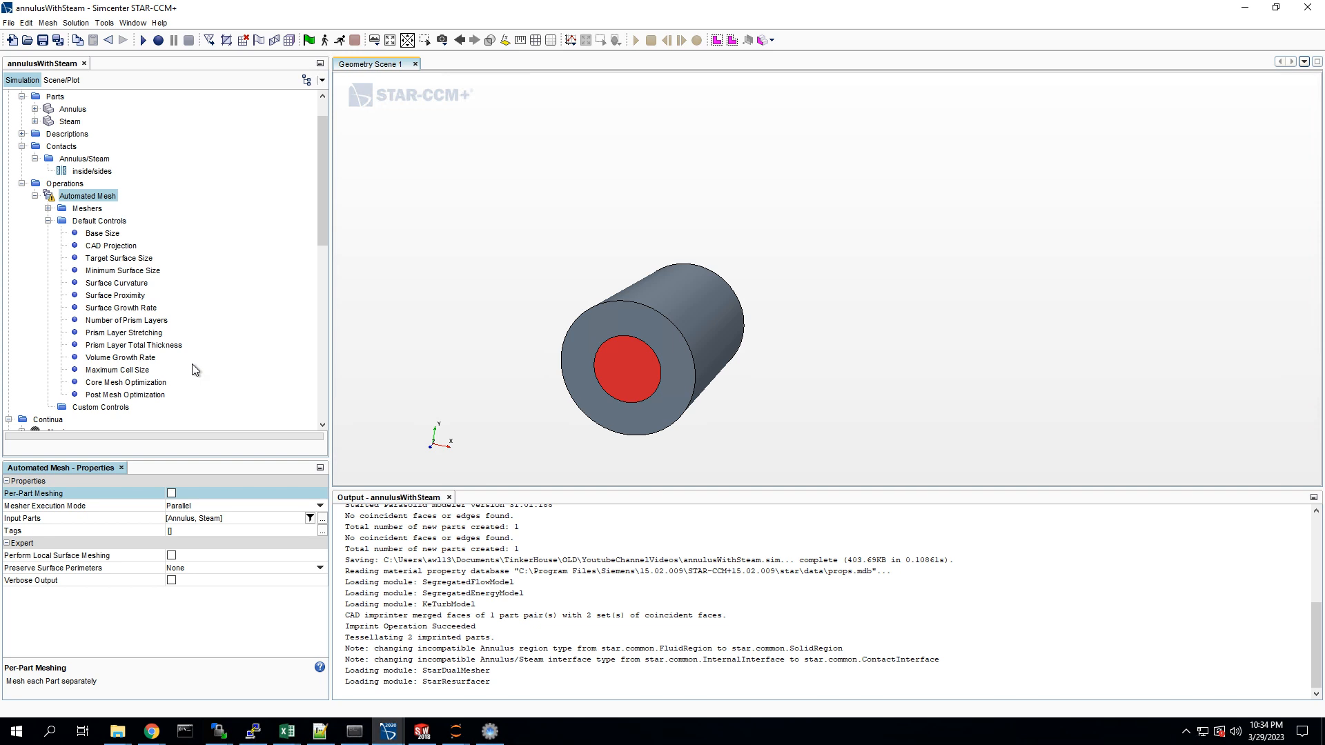
right_click(87, 202)
click(125, 230)
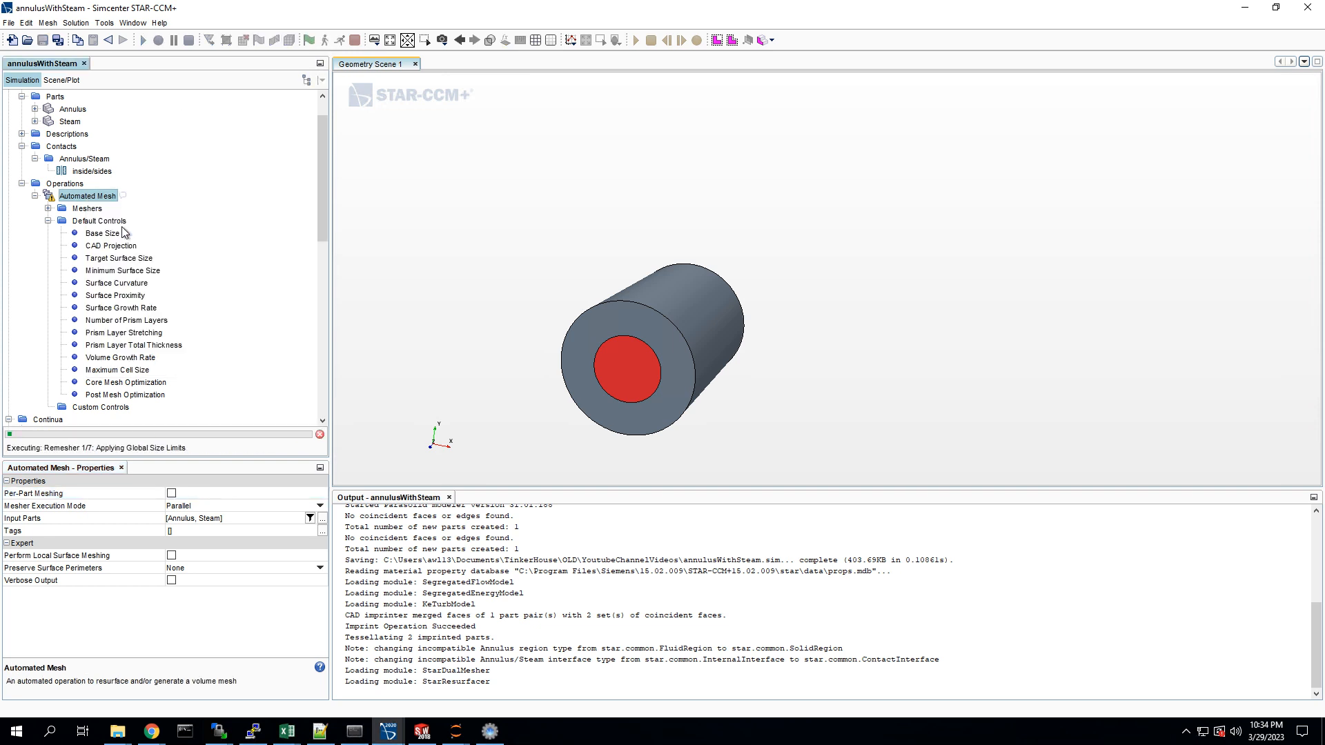